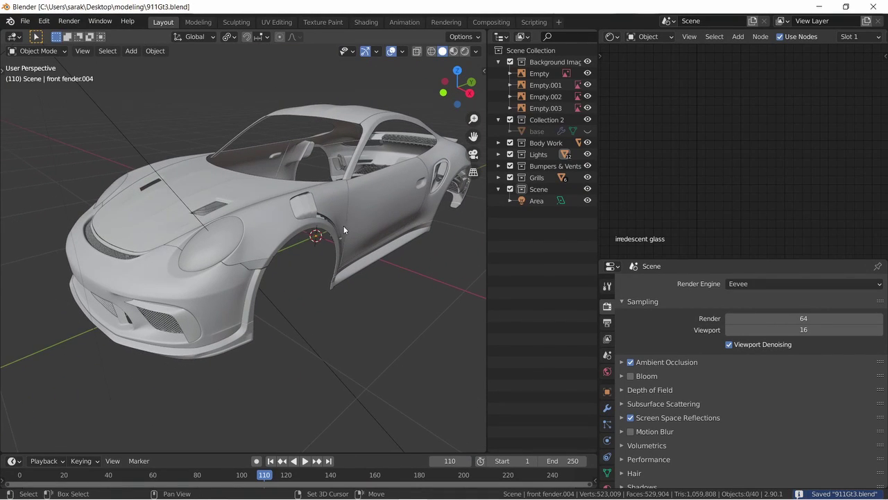
Collapse the Scene collection in the outliner and exclude it from the view layer.
{"action": "middle_click_drag", "start_coordinate": [344, 227], "coordinate": [333, 234], "text": "shift"}
{"action": "left_click", "coordinate": [499, 189]}
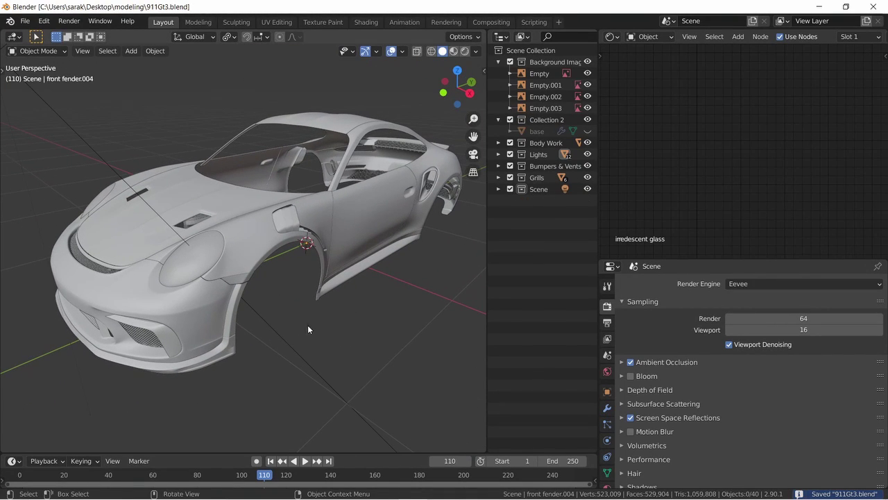
{"action": "left_click", "coordinate": [511, 189]}
{"action": "scroll", "coordinate": [251, 283], "scroll_direction": "up", "scroll_amount": 5}
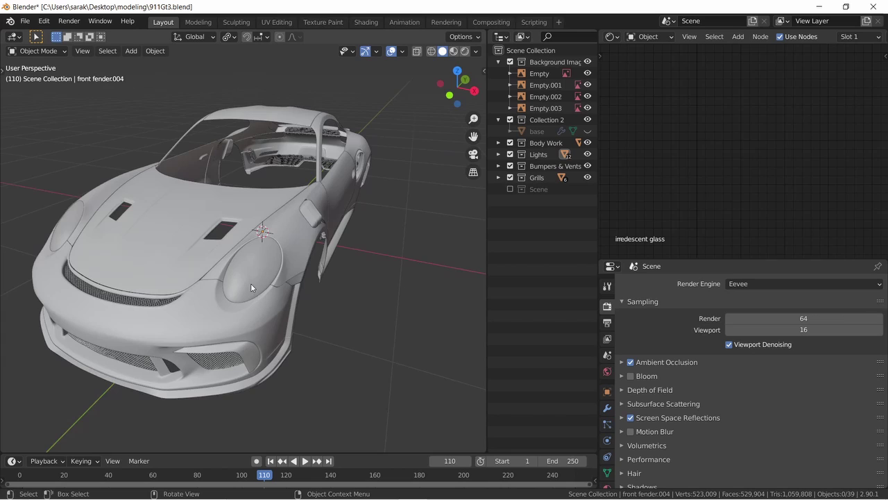
Hide the headlight's glass cover to examine the lamp units inside, and save the file.
{"action": "left_click", "coordinate": [280, 297]}
{"action": "key", "text": "h"}
{"action": "middle_click_drag", "start_coordinate": [279, 297], "coordinate": [338, 250]}
{"action": "scroll", "coordinate": [322, 256], "scroll_direction": "up", "scroll_amount": 5}
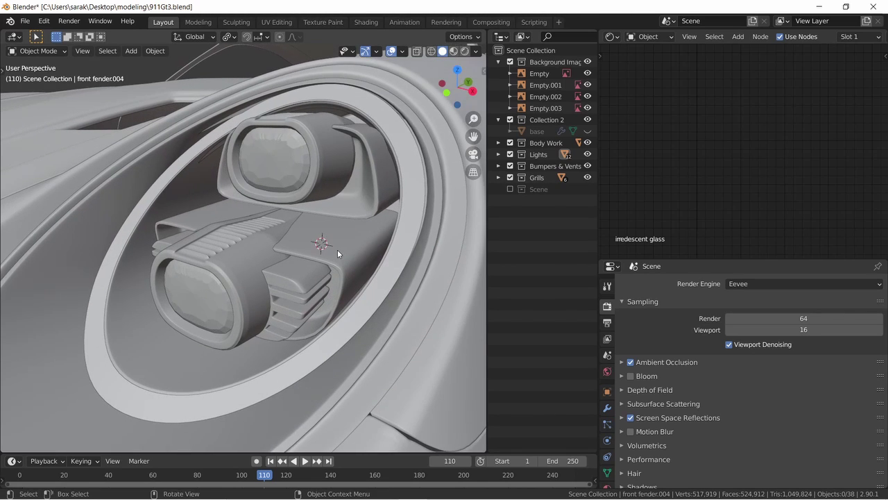
{"action": "scroll", "coordinate": [337, 249], "scroll_direction": "down", "scroll_amount": 2}
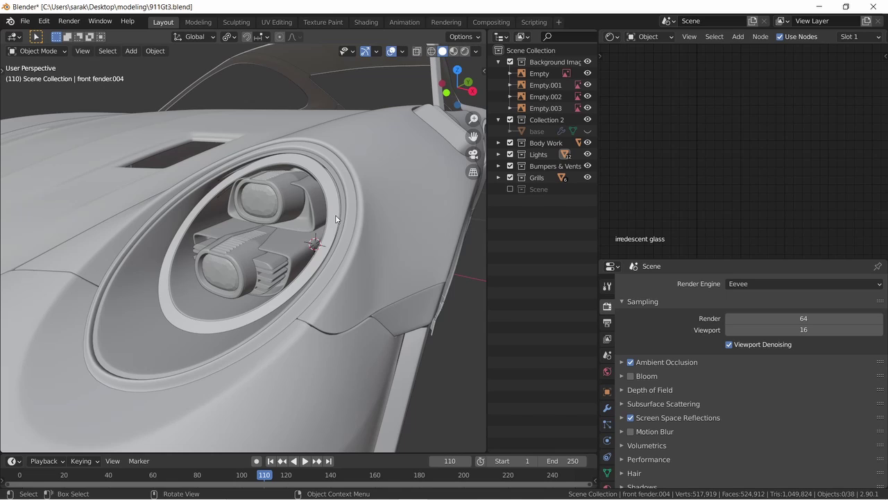
{"action": "scroll", "coordinate": [339, 220], "scroll_direction": "down", "scroll_amount": 5}
{"action": "key", "text": "ctrl+s"}
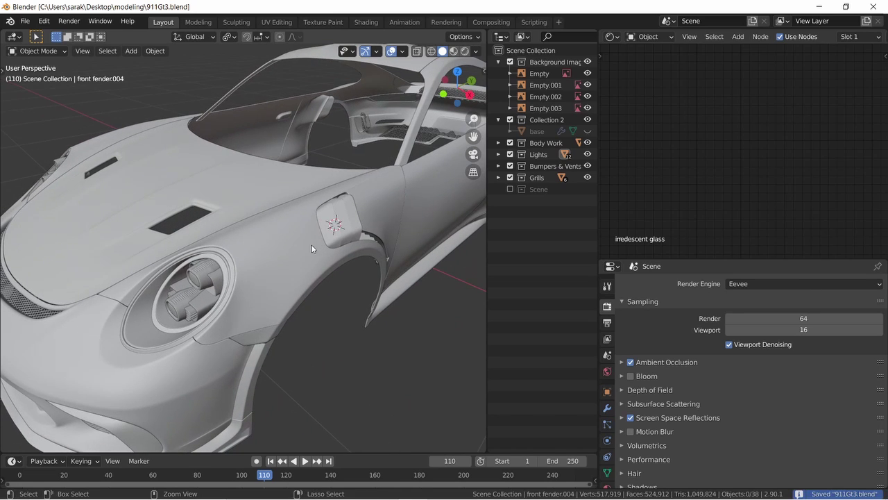
{"action": "middle_click_drag", "start_coordinate": [312, 244], "coordinate": [352, 226]}
{"action": "scroll", "coordinate": [357, 258], "scroll_direction": "up", "scroll_amount": 5}
{"action": "middle_click_drag", "start_coordinate": [363, 289], "coordinate": [330, 275]}
{"action": "scroll", "coordinate": [322, 291], "scroll_direction": "down", "scroll_amount": 2}
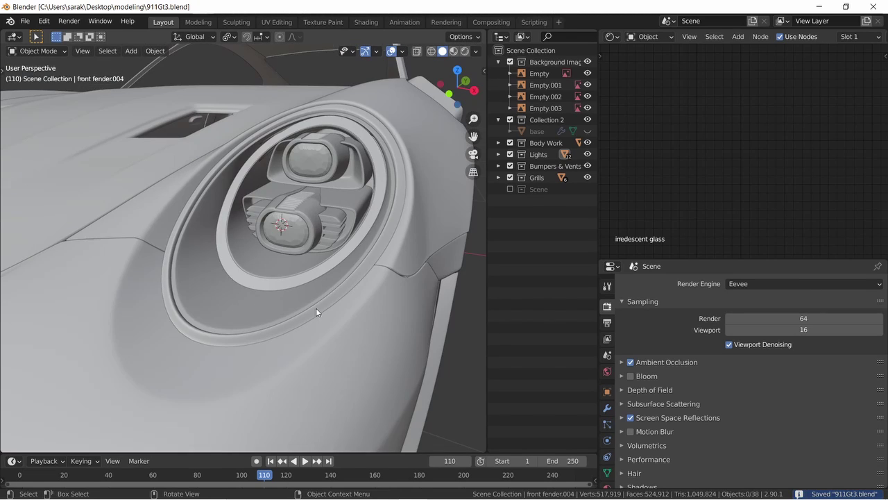
{"action": "left_click", "coordinate": [316, 307]}
{"action": "key", "text": "g"}
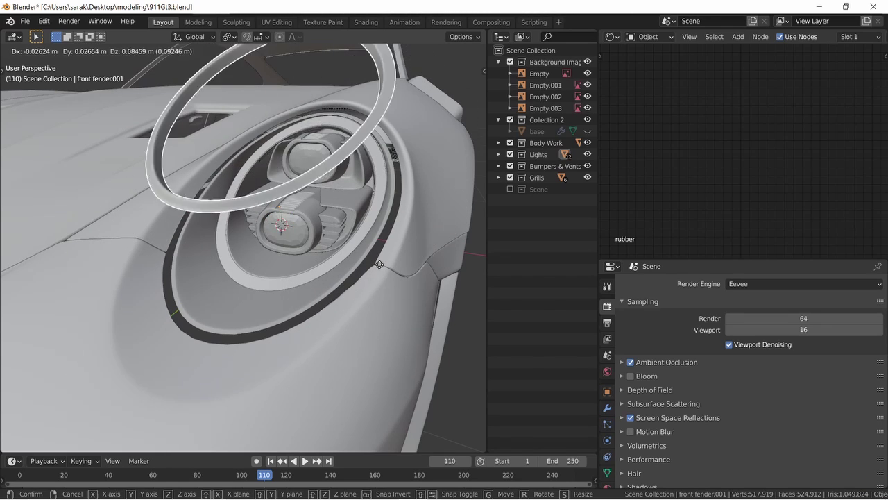
{"action": "key", "text": "Escape"}
Save the car model file.
{"action": "key", "text": "ctrl+s"}
{"action": "scroll", "coordinate": [389, 243], "scroll_direction": "down", "scroll_amount": 3}
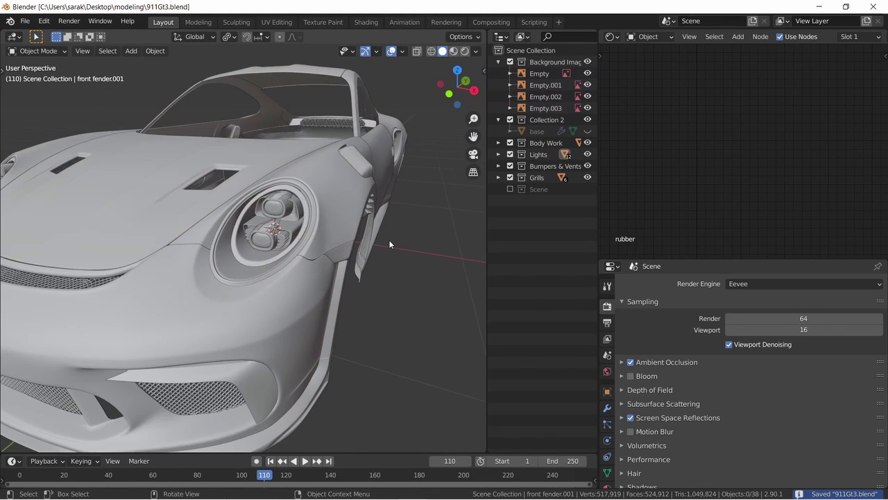
{"action": "middle_click_drag", "start_coordinate": [389, 244], "coordinate": [361, 259]}
{"action": "scroll", "coordinate": [361, 259], "scroll_direction": "down", "scroll_amount": 2}
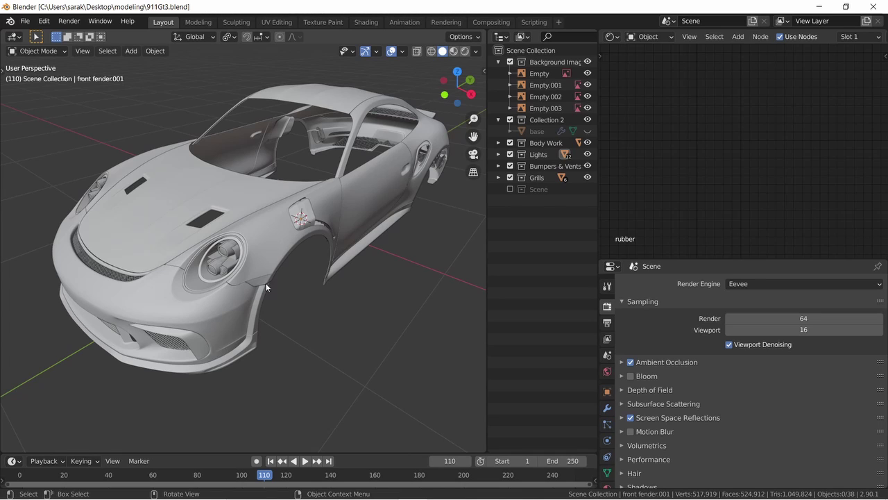
Exclude the Lights collection temporarily to examine the headlight openings in the body, and enable it again.
{"action": "scroll", "coordinate": [224, 270], "scroll_direction": "up", "scroll_amount": 5}
{"action": "middle_click_drag", "start_coordinate": [224, 270], "coordinate": [285, 227]}
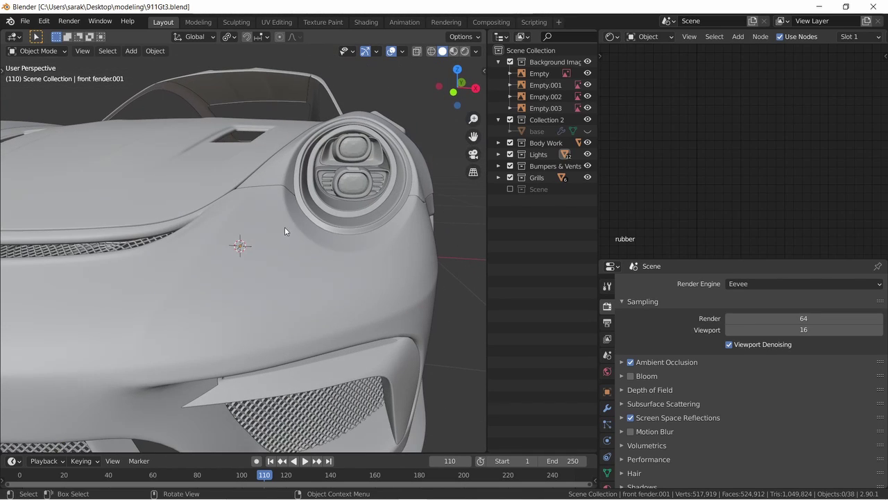
{"action": "left_click", "coordinate": [510, 154]}
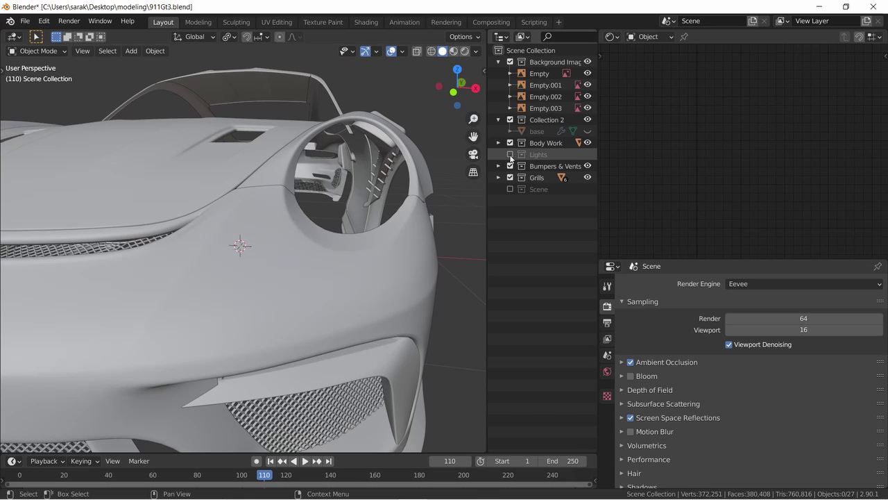
{"action": "middle_click_drag", "start_coordinate": [417, 208], "coordinate": [431, 188]}
{"action": "scroll", "coordinate": [432, 188], "scroll_direction": "down", "scroll_amount": 6}
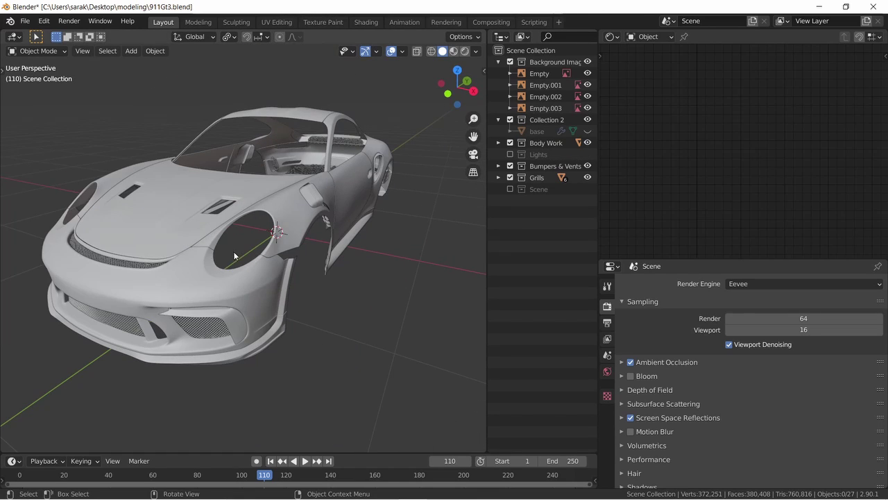
{"action": "left_click", "coordinate": [510, 154]}
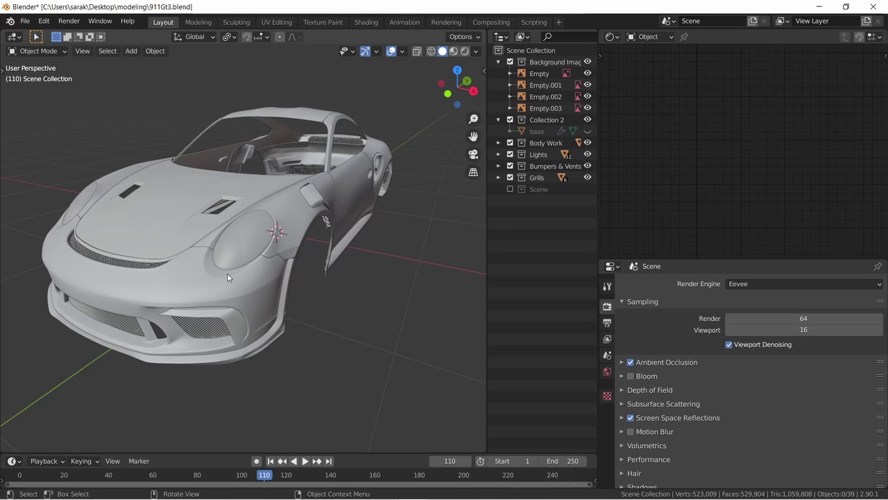
Add a mesh plane and raise it about 0.37 m along Z in edit mode.
{"action": "middle_click_drag", "start_coordinate": [226, 273], "coordinate": [251, 272]}
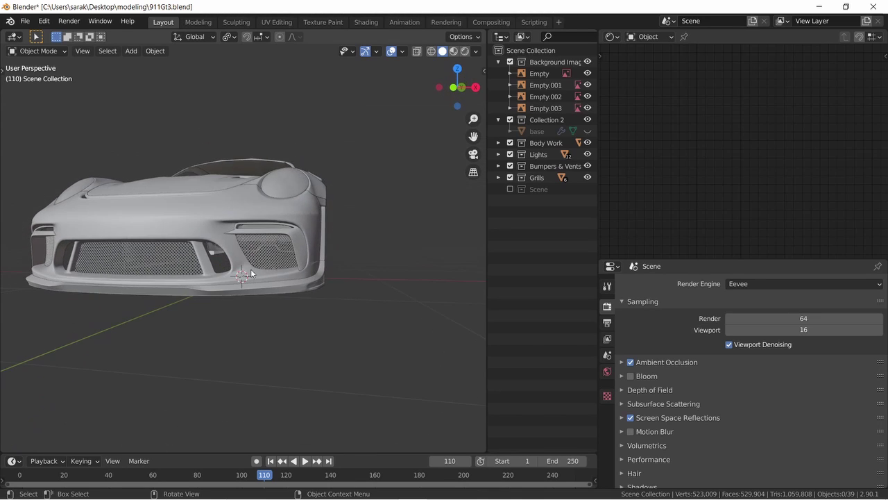
{"action": "scroll", "coordinate": [250, 273], "scroll_direction": "up", "scroll_amount": 5}
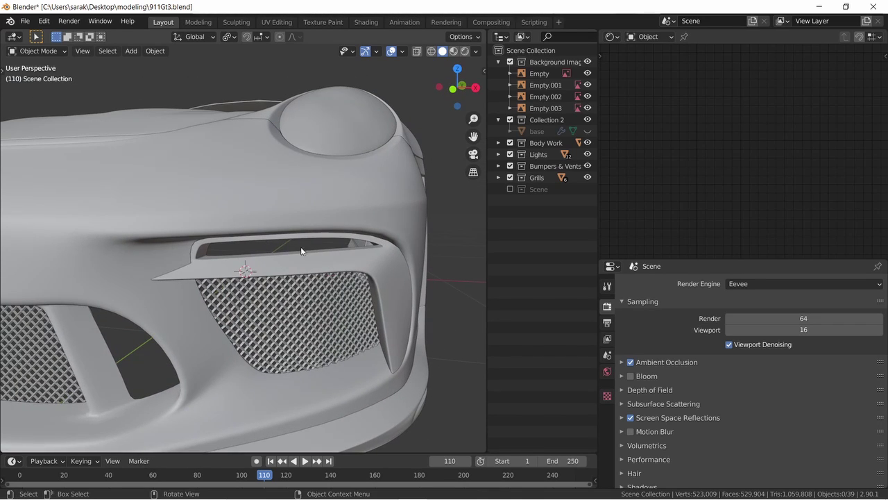
{"action": "scroll", "coordinate": [283, 251], "scroll_direction": "up", "scroll_amount": 4}
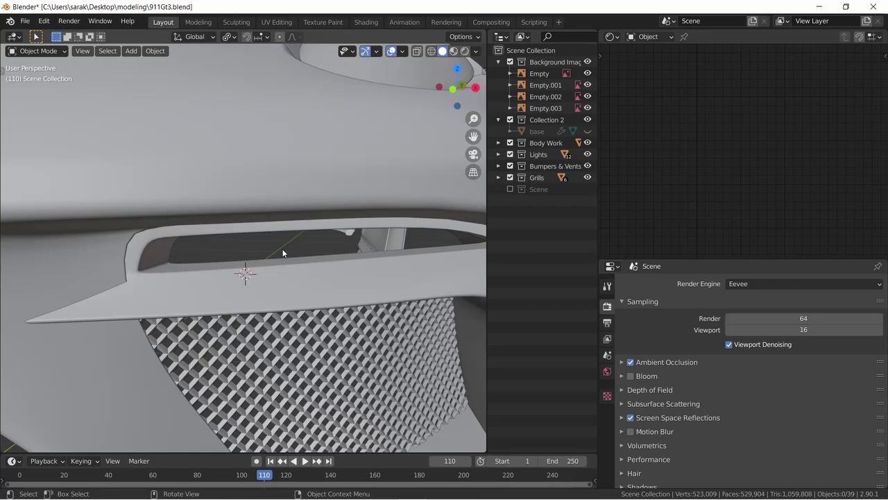
{"action": "scroll", "coordinate": [287, 266], "scroll_direction": "down", "scroll_amount": 9}
{"action": "key", "text": "shift+a"}
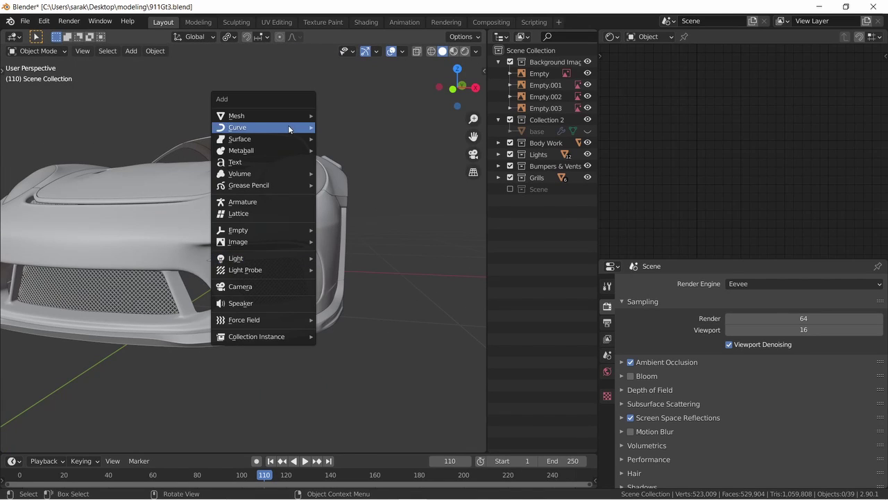
{"action": "mouse_move", "coordinate": [281, 113]}
{"action": "left_click", "coordinate": [338, 117]}
{"action": "middle_click_drag", "start_coordinate": [388, 208], "coordinate": [417, 246]}
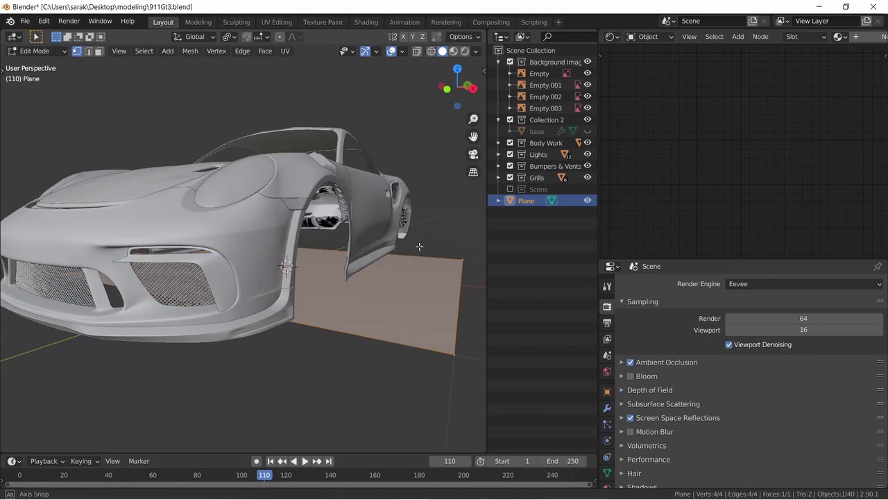
{"action": "scroll", "coordinate": [417, 246], "scroll_direction": "down", "scroll_amount": 4}
{"action": "key", "text": "g"}
{"action": "key", "text": "z"}
{"action": "left_click", "coordinate": [399, 221]}
{"action": "key", "text": "Tab"}
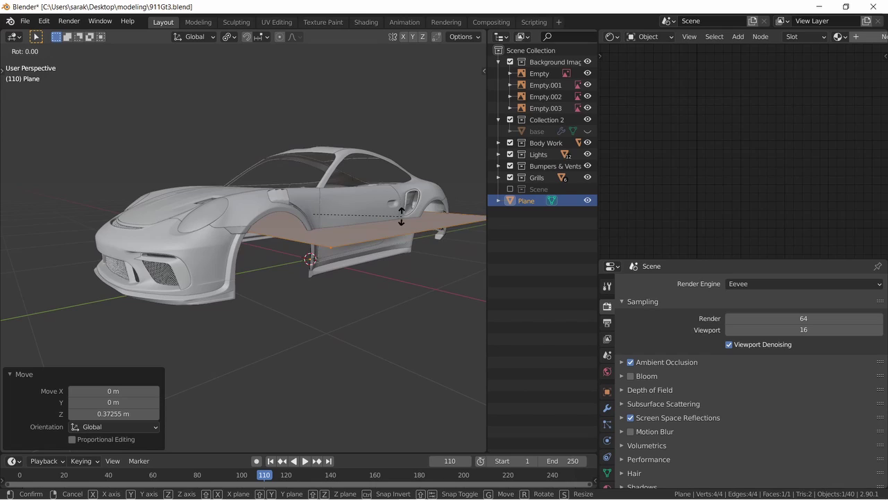
Rotate the plane 90° about X and flatten it to a scale of about 0.023 along Z.
{"action": "key", "text": "r"}
{"action": "key", "text": "x"}
{"action": "key", "text": "9"}
{"action": "key", "text": "0"}
{"action": "key", "text": "Return"}
{"action": "key", "text": "s"}
{"action": "key", "text": "z"}
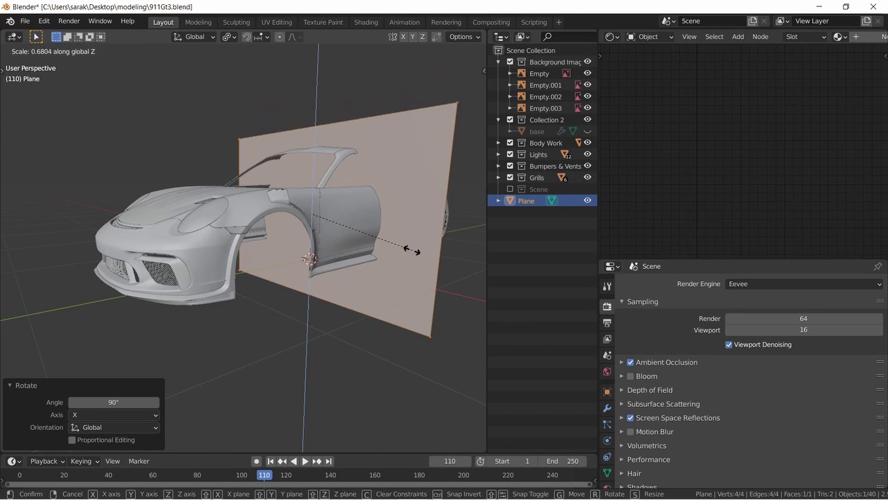
{"action": "left_click", "coordinate": [313, 212]}
{"action": "key", "text": "KP_1"}
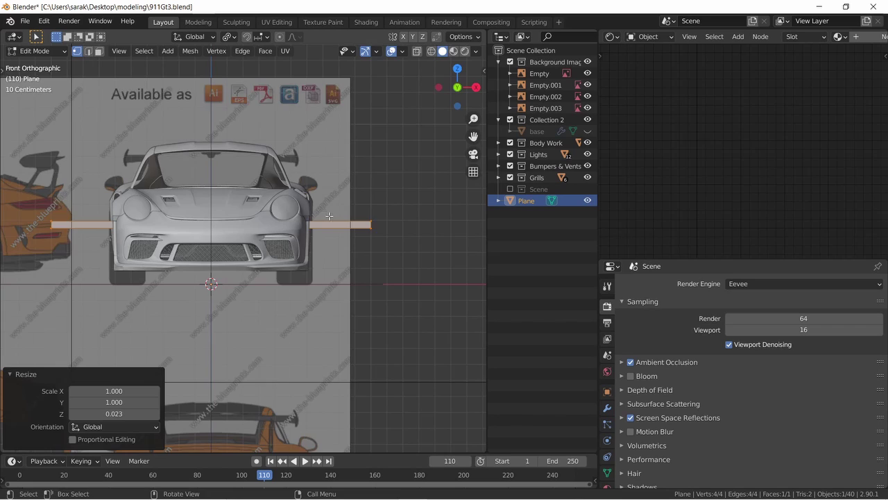
Move the plane along Y to the front of the car and scale it to about 0.117 along X.
{"action": "middle_click_drag", "start_coordinate": [329, 216], "coordinate": [208, 229]}
{"action": "key", "text": "g"}
{"action": "key", "text": "y"}
{"action": "left_click", "coordinate": [38, 242]}
{"action": "middle_click_drag", "start_coordinate": [37, 242], "coordinate": [299, 252]}
{"action": "key", "text": "s"}
{"action": "key", "text": "x"}
{"action": "left_click", "coordinate": [290, 278]}
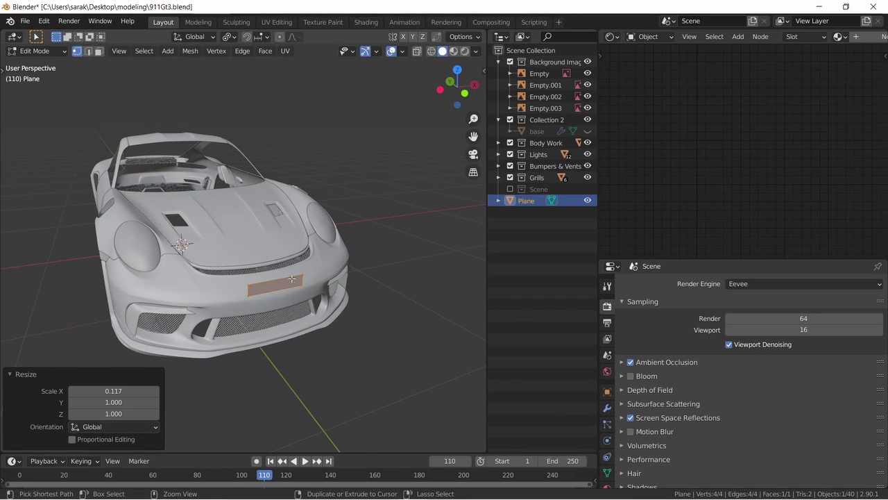
In front view, move the plane about 0.415 m along X and -0.084 m along Z, onto the slim vent above the side grille.
{"action": "key", "text": "ctrl+KP_1"}
{"action": "key", "text": "KP_1"}
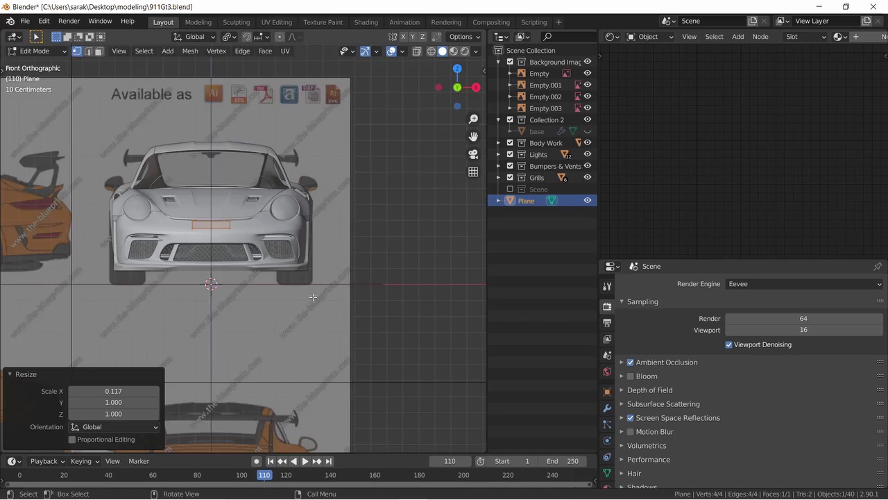
{"action": "scroll", "coordinate": [313, 296], "scroll_direction": "up", "scroll_amount": 4}
{"action": "key", "text": "g"}
{"action": "left_click", "coordinate": [406, 276]}
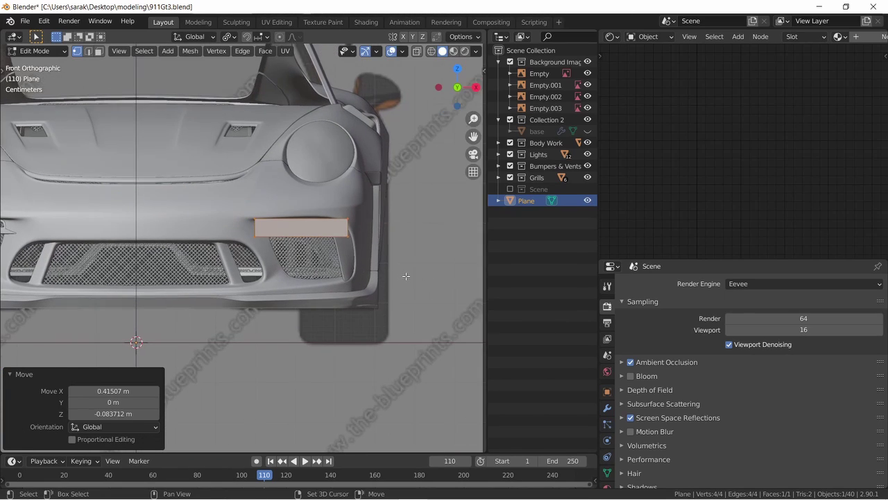
In wireframe, raise the plane about 0.012 m along Z and scale it to 0.1 along Z as a thin strip.
{"action": "scroll", "coordinate": [410, 273], "scroll_direction": "up", "scroll_amount": 4}
{"action": "key", "text": "z"}
{"action": "left_click", "coordinate": [333, 276]}
{"action": "middle_click_drag", "start_coordinate": [476, 267], "coordinate": [433, 281], "text": "shift"}
{"action": "key", "text": "g"}
{"action": "key", "text": "z"}
{"action": "left_click", "coordinate": [433, 271]}
{"action": "key", "text": "s"}
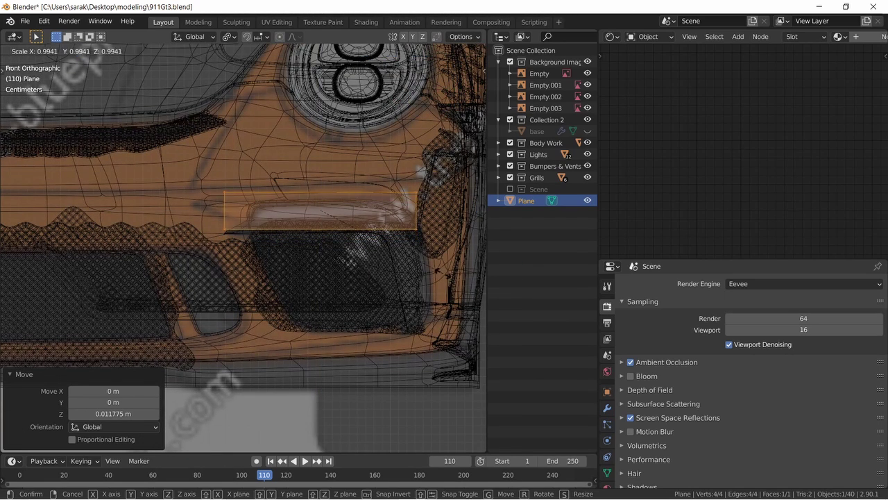
{"action": "key", "text": "z"}
{"action": "left_click", "coordinate": [366, 221]}
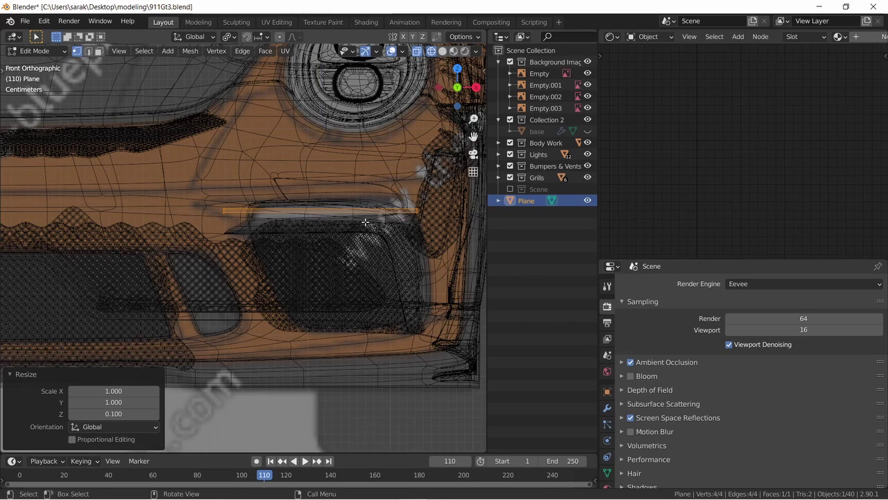
Lower the strip about 0.003 m, scale it to about 0.789 along X to fit the vent opening, and return to solid shading.
{"action": "middle_click_drag", "start_coordinate": [365, 222], "coordinate": [334, 226], "text": "shift"}
{"action": "key", "text": "g"}
{"action": "key", "text": "z"}
{"action": "left_click", "coordinate": [350, 228]}
{"action": "key", "text": "s"}
{"action": "key", "text": "x"}
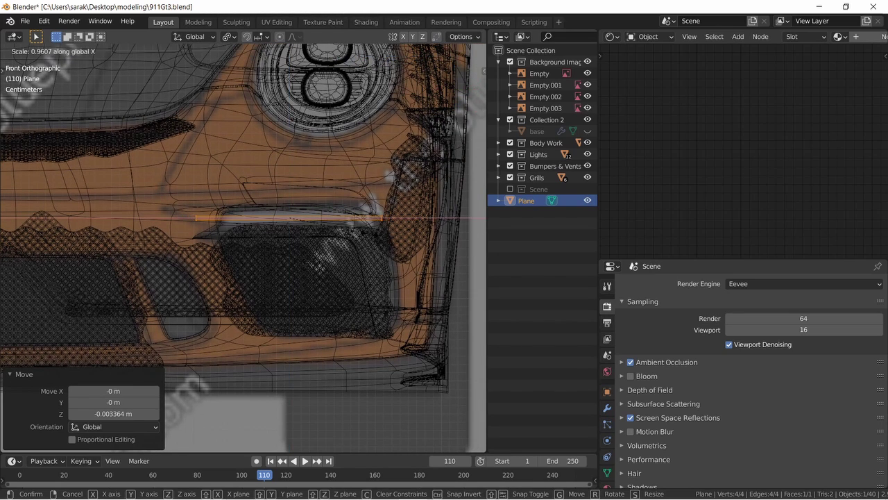
{"action": "left_click", "coordinate": [257, 234]}
{"action": "key", "text": "g"}
{"action": "key", "text": "y"}
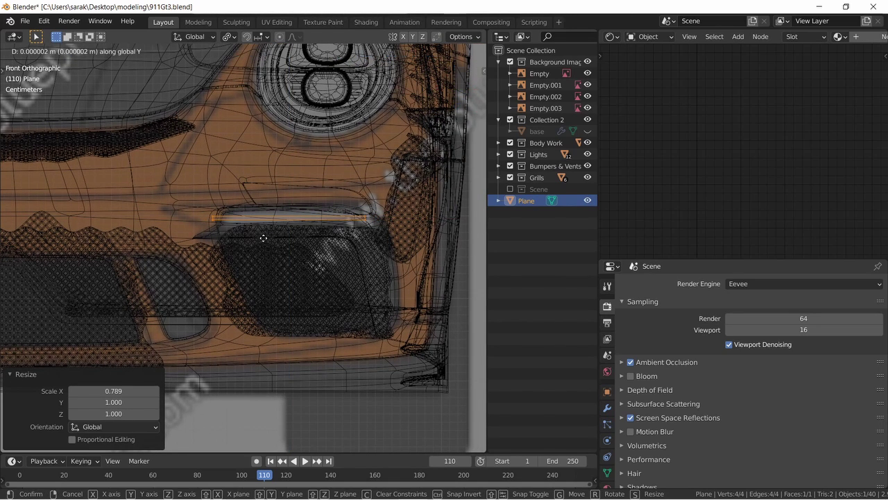
{"action": "left_click", "coordinate": [264, 238]}
{"action": "key", "text": "z"}
{"action": "left_click", "coordinate": [366, 240]}
Select the strip's two long edges and extrude them about 0.046 m along Y.
{"action": "mouse_move", "coordinate": [378, 241]}
{"action": "middle_mouse_down"}
{"action": "mouse_move", "coordinate": [291, 255]}
{"action": "mouse_move", "coordinate": [375, 258]}
{"action": "middle_mouse_up"}
{"action": "scroll", "coordinate": [286, 255], "scroll_direction": "down", "scroll_amount": 4}
{"action": "middle_click_drag", "start_coordinate": [197, 267], "coordinate": [183, 269]}
{"action": "key", "text": "alt+a"}
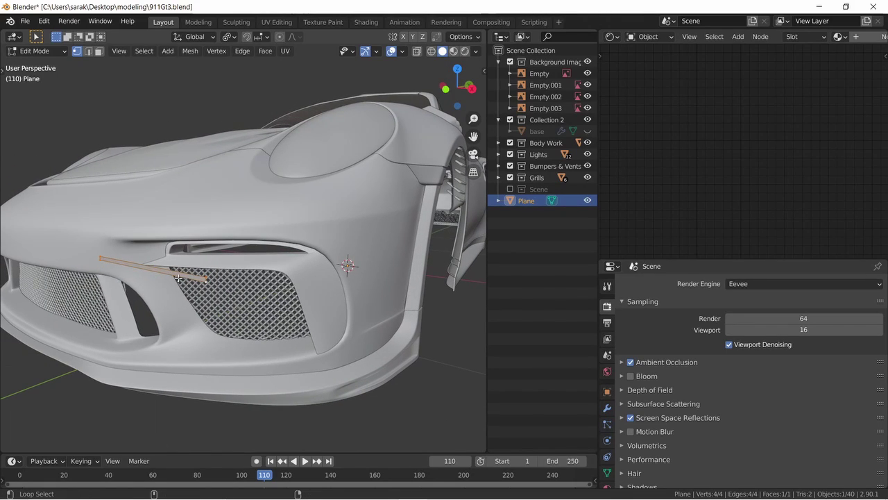
{"action": "key", "text": "e"}
{"action": "right_click", "coordinate": [178, 277]}
{"action": "key", "text": "ctrl+z"}
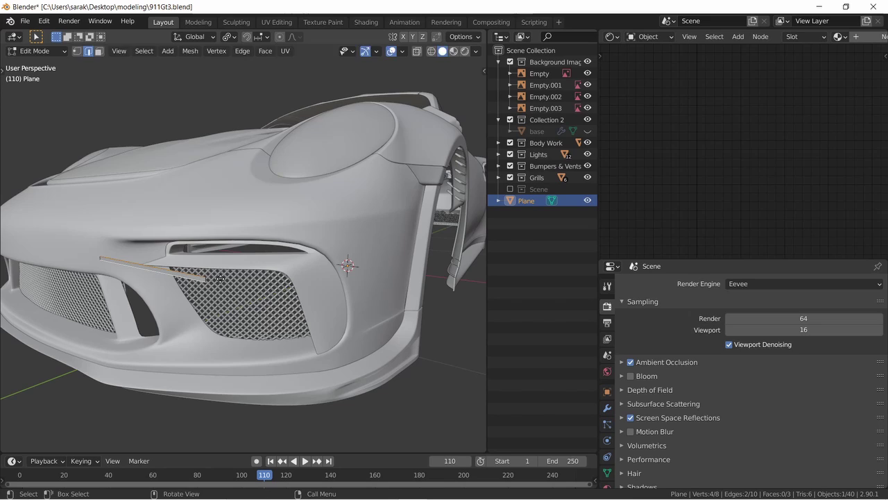
{"action": "key", "text": "y"}
{"action": "left_click", "coordinate": [255, 273]}
{"action": "key", "text": "s"}
{"action": "key", "text": "z"}
{"action": "right_click", "coordinate": [285, 265]}
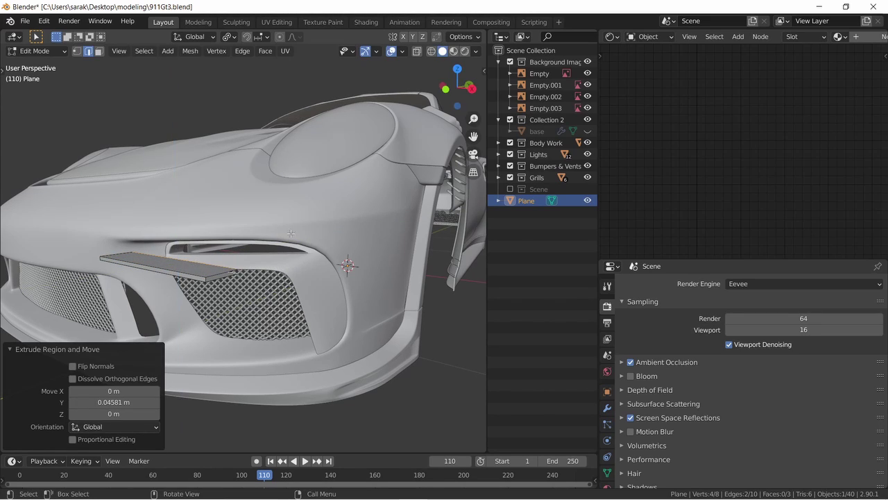
Change the transform pivot point, scale the extruded edges apart about 4 times along Z, and leave edit mode.
{"action": "left_click", "coordinate": [228, 36]}
{"action": "left_click", "coordinate": [248, 88]}
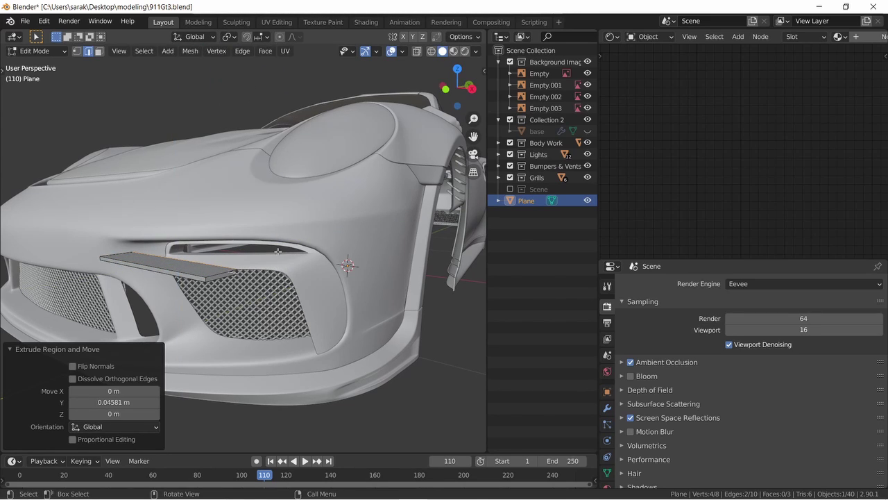
{"action": "key", "text": "s"}
{"action": "key", "text": "z"}
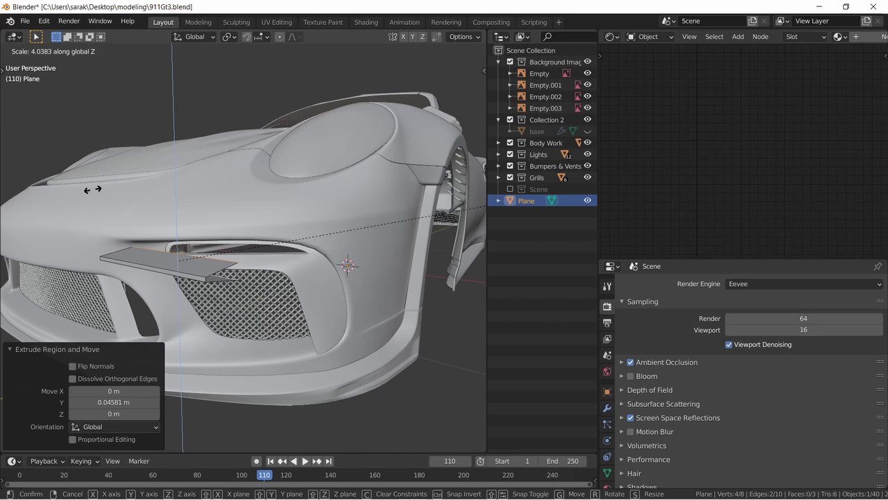
{"action": "left_click", "coordinate": [109, 190]}
{"action": "key", "text": "Tab"}
Add an edge loop close to the strip's front edge on both its upper and lower faces, and leave edit mode.
{"action": "middle_click_drag", "start_coordinate": [185, 211], "coordinate": [111, 244]}
{"action": "scroll", "coordinate": [300, 268], "scroll_direction": "up", "scroll_amount": 3}
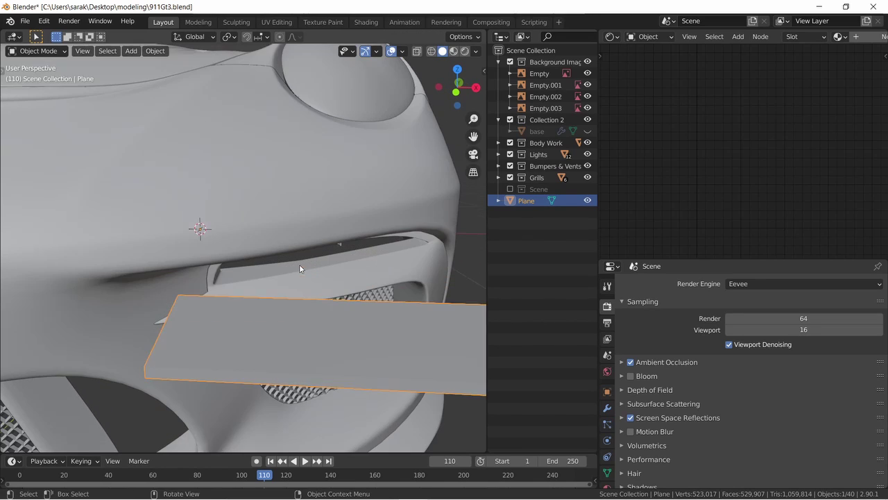
{"action": "key", "text": "Tab"}
{"action": "key", "text": "ctrl+r"}
{"action": "left_click", "coordinate": [168, 339]}
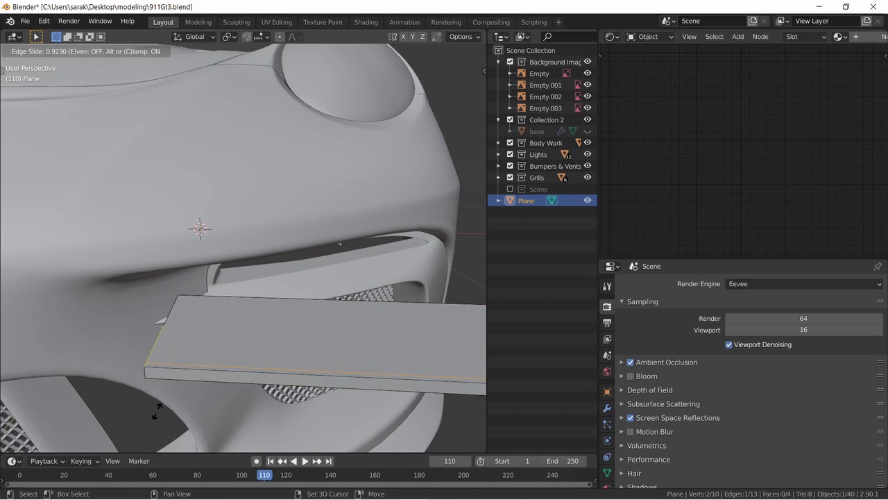
{"action": "left_click", "coordinate": [157, 411]}
{"action": "middle_click_drag", "start_coordinate": [157, 411], "coordinate": [191, 218]}
{"action": "left_click", "coordinate": [158, 131]}
{"action": "key", "text": "Tab"}
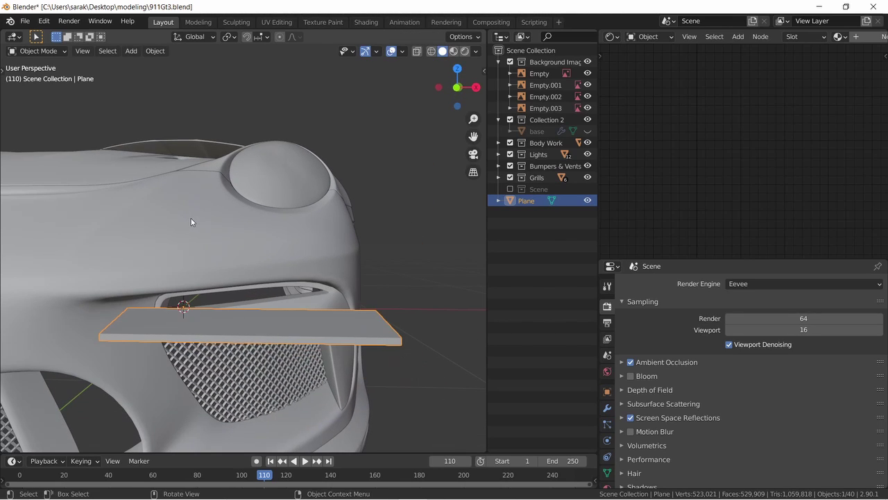
Give the strip a level 2 subdivision and show its modifier settings.
{"action": "key", "text": "ctrl+F2"}
{"action": "key", "text": "ctrl+2"}
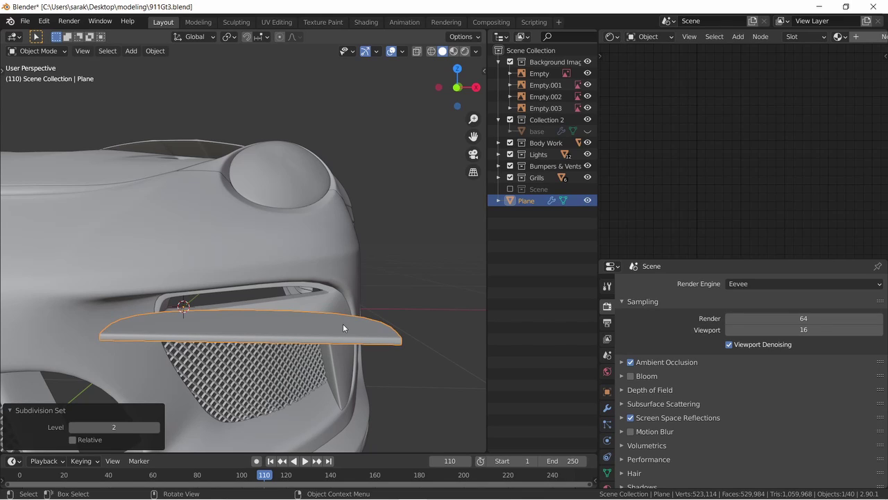
{"action": "left_click", "coordinate": [608, 407]}
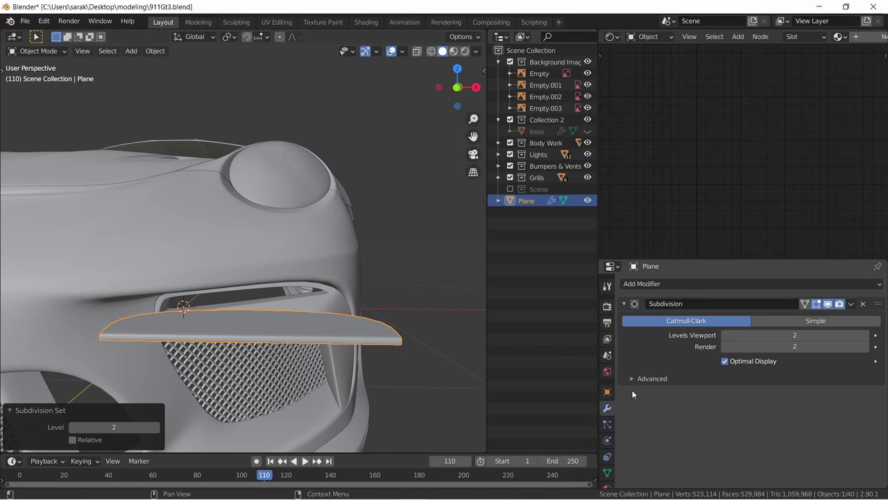
Add an edge loop near each short end of the strip, sliding them to factors of about -0.94 and 0.938.
{"action": "key", "text": "Tab"}
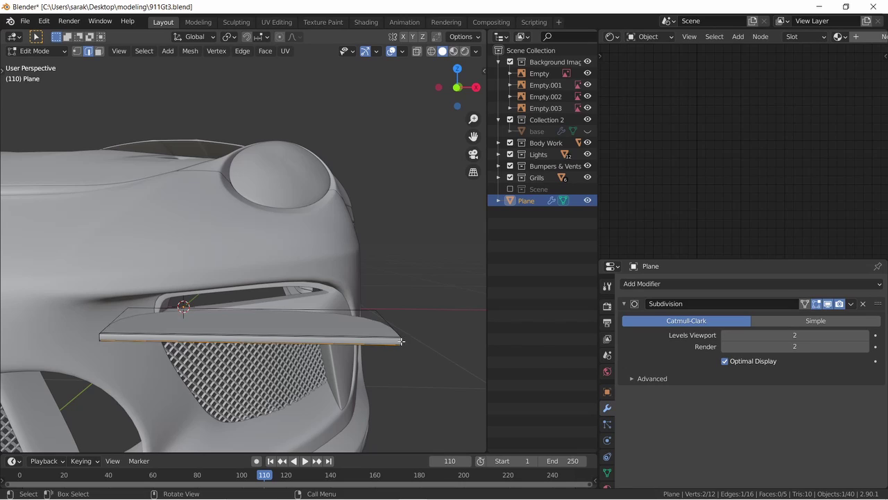
{"action": "key", "text": "ctrl+r"}
{"action": "left_click", "coordinate": [273, 332]}
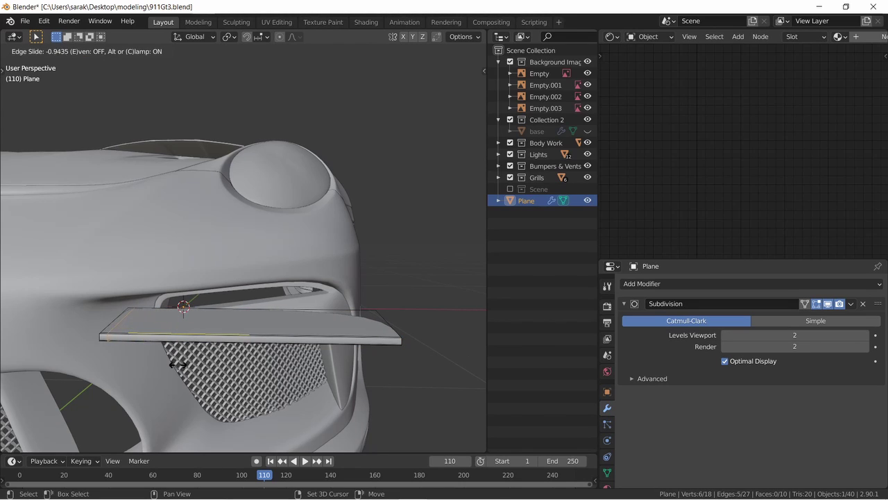
{"action": "left_click", "coordinate": [176, 365]}
{"action": "key", "text": "a"}
{"action": "key", "text": "a"}
{"action": "key", "text": "ctrl+r"}
{"action": "left_click", "coordinate": [331, 331]}
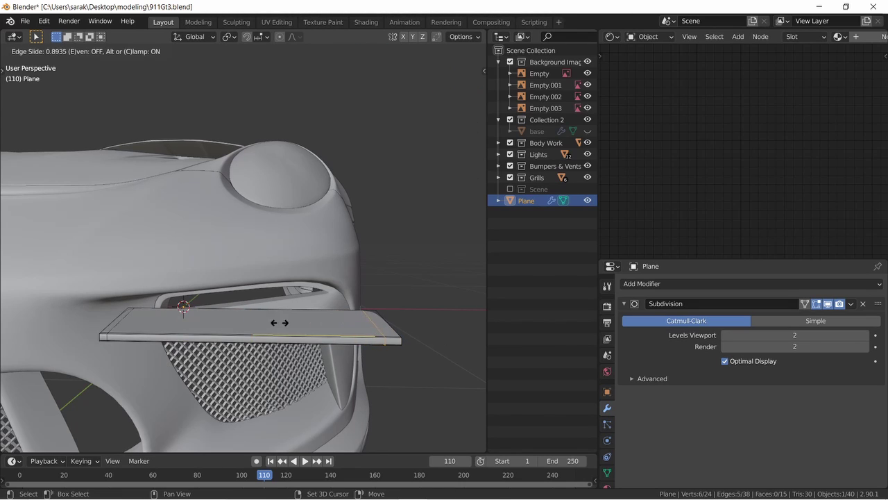
{"action": "left_click", "coordinate": [338, 317]}
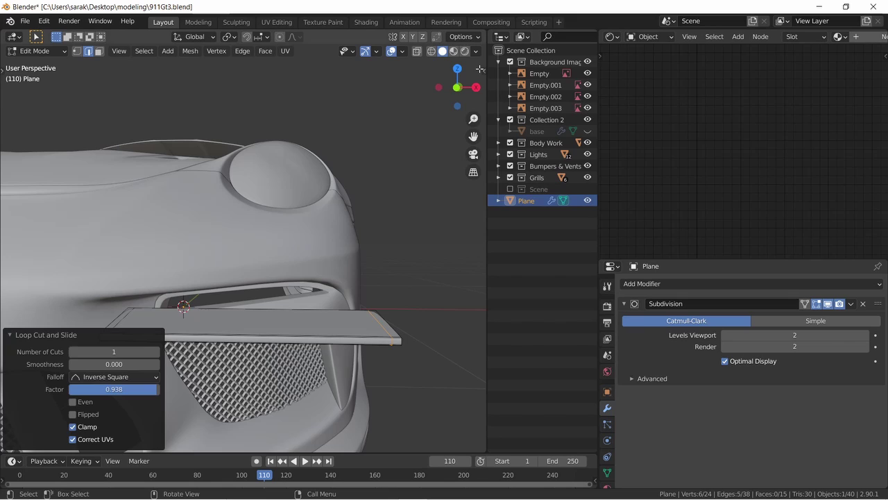
Start the on-screen shortcut display with the Shortcut VUr add-on and collapse its settings.
{"action": "key", "text": "n"}
{"action": "left_click", "coordinate": [479, 144]}
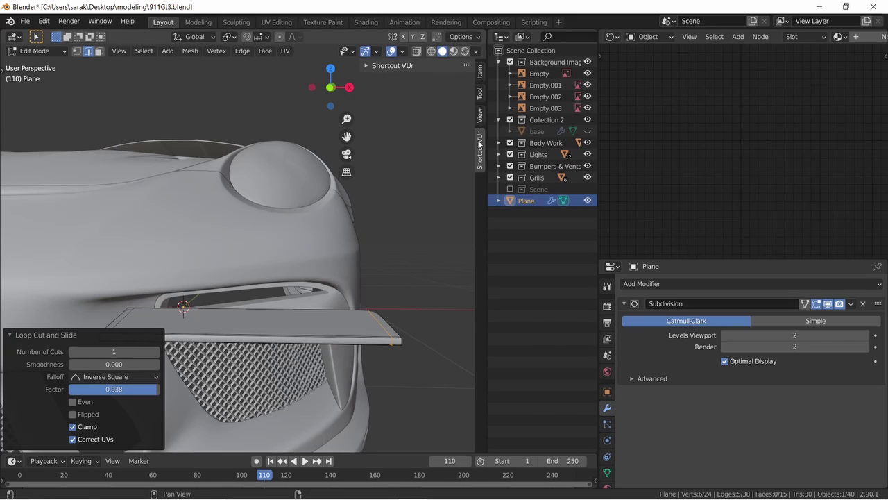
{"action": "left_click", "coordinate": [366, 67]}
{"action": "left_click", "coordinate": [384, 81]}
{"action": "scroll", "coordinate": [326, 236], "scroll_direction": "down", "scroll_amount": 3}
{"action": "key", "text": "Tab"}
{"action": "middle_click_drag", "start_coordinate": [326, 243], "coordinate": [292, 261]}
{"action": "middle_click_drag", "start_coordinate": [292, 261], "coordinate": [312, 249], "text": "shift"}
{"action": "scroll", "coordinate": [339, 219], "scroll_direction": "up", "scroll_amount": 2}
{"action": "left_click", "coordinate": [389, 65]}
Rotate the whole strip 19.4° around Z and a further 11.4° from the top view to follow the bumper's curve.
{"action": "key", "text": "Tab"}
{"action": "key", "text": "a"}
{"action": "key", "text": "r"}
{"action": "key", "text": "z"}
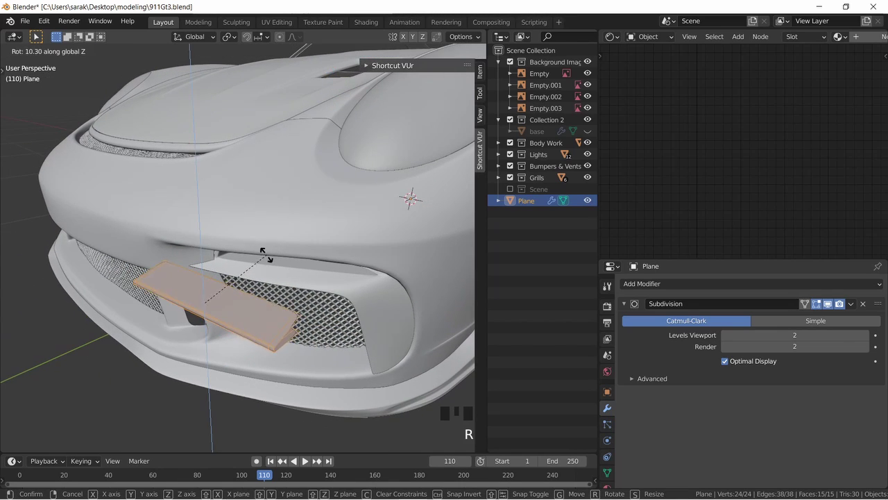
{"action": "left_click", "coordinate": [249, 255]}
{"action": "key", "text": "KP_7"}
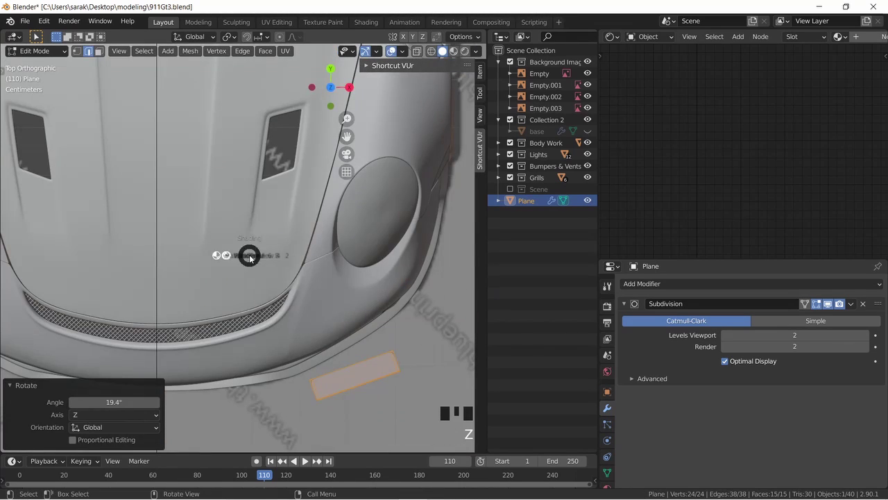
{"action": "key", "text": "alt+z"}
{"action": "key", "text": "r"}
{"action": "left_click", "coordinate": [338, 268]}
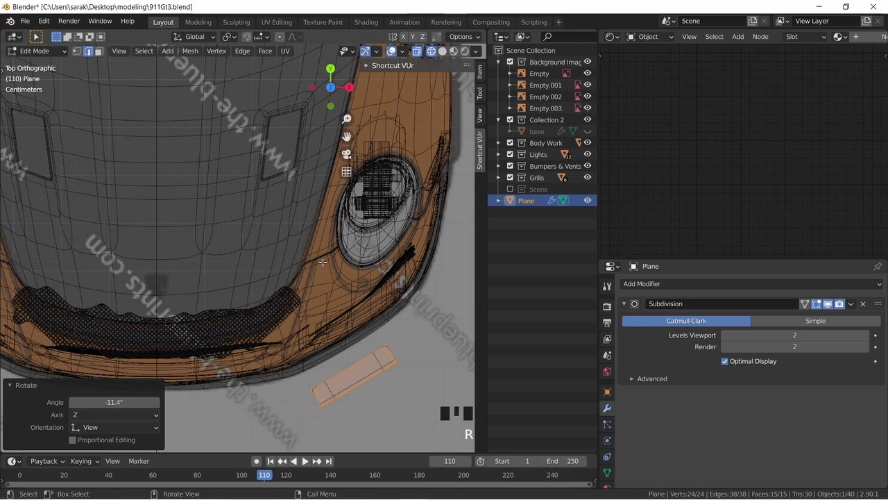
Move the strip about 0.117 m along Y, followed by another 0.022 m or so, into the vent opening.
{"action": "key", "text": "g"}
{"action": "key", "text": "y"}
{"action": "left_click", "coordinate": [340, 211]}
{"action": "key", "text": "alt+z"}
{"action": "middle_click_drag", "start_coordinate": [340, 211], "coordinate": [347, 159]}
{"action": "key", "text": "g"}
{"action": "key", "text": "y"}
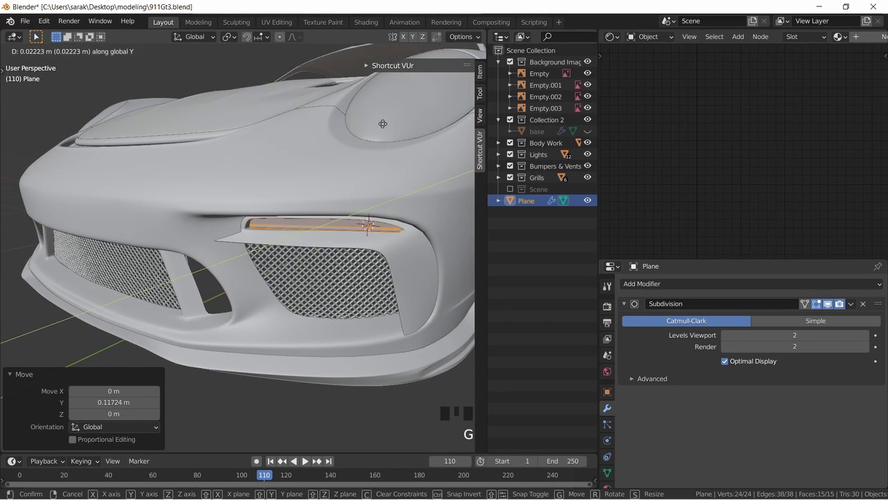
{"action": "left_click", "coordinate": [383, 124]}
Scale the strip to 1.058 and adjust its position in the vent, including about 0.0097 m along Y.
{"action": "key", "text": "s"}
{"action": "left_click", "coordinate": [431, 198]}
{"action": "key", "text": "g"}
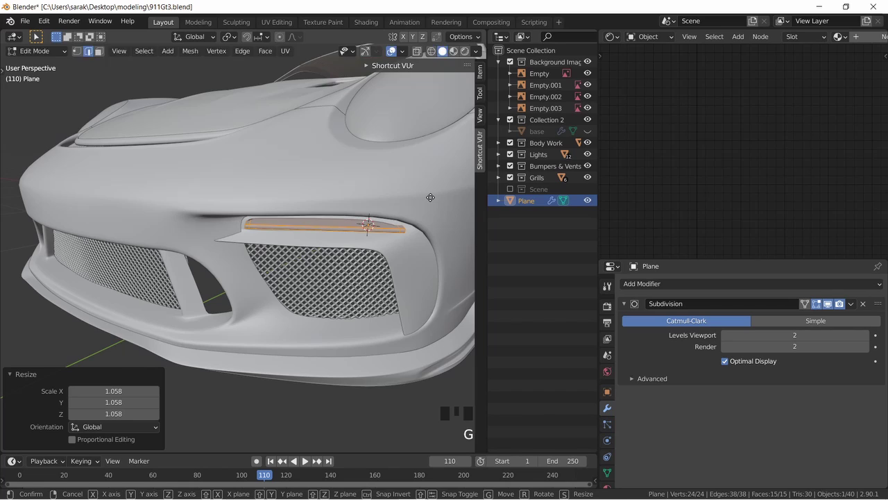
{"action": "key", "text": "z"}
{"action": "left_click", "coordinate": [431, 199]}
{"action": "key", "text": "g"}
{"action": "key", "text": "y"}
{"action": "key", "text": "g"}
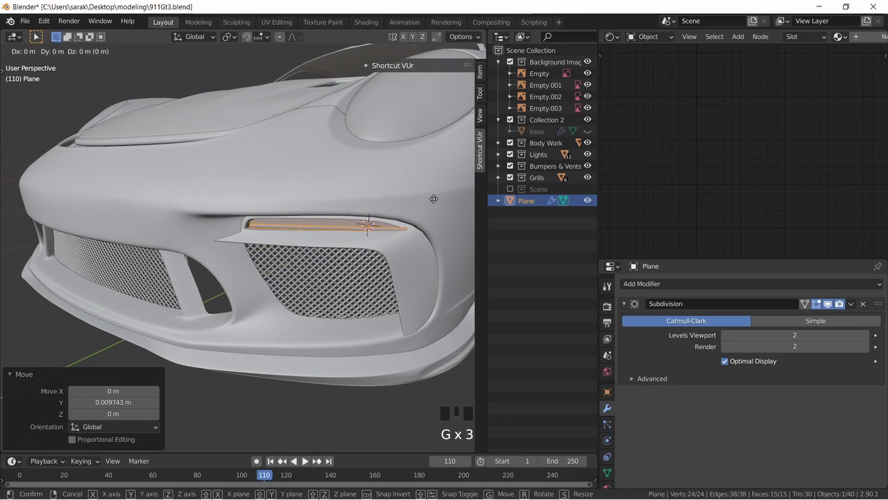
{"action": "left_click", "coordinate": [417, 201]}
Push the strip about 0.007 m deeper along Y and raise it about 0.0017 m along Z.
{"action": "middle_click_drag", "start_coordinate": [416, 201], "coordinate": [434, 177]}
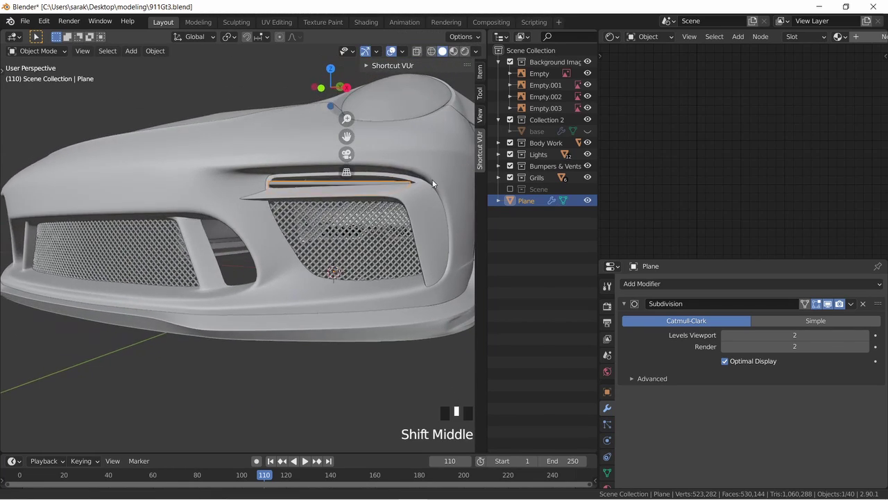
{"action": "scroll", "coordinate": [377, 206], "scroll_direction": "up", "scroll_amount": 2}
{"action": "key", "text": "Tab"}
{"action": "key", "text": "g"}
{"action": "key", "text": "y"}
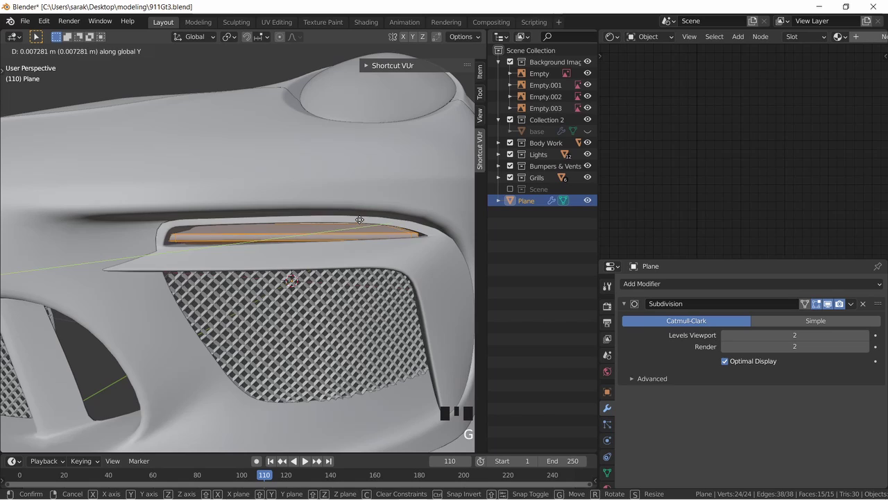
{"action": "left_click", "coordinate": [360, 219]}
{"action": "key", "text": "g"}
{"action": "key", "text": "z"}
{"action": "left_click", "coordinate": [366, 205]}
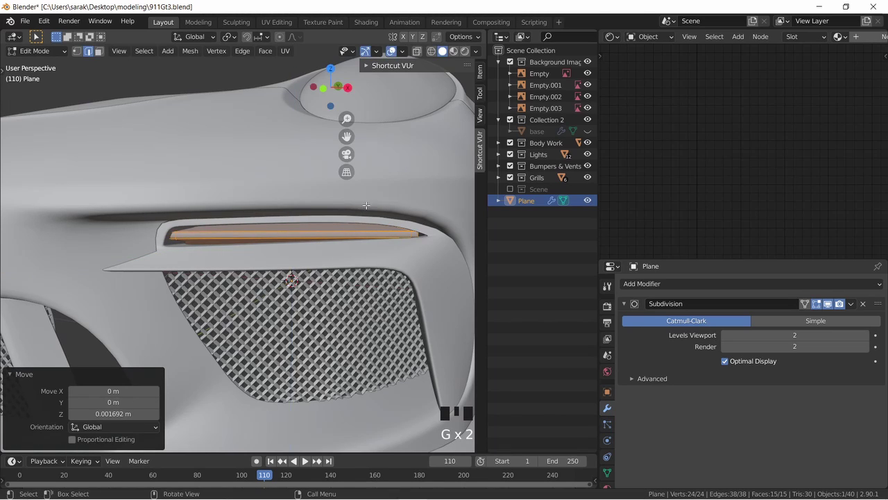
In wireframe, select two long edge loops of the strip, scale them 1.607 along Z, and fine-tune their scale in solid shading.
{"action": "key", "text": "shift+z"}
{"action": "left_click", "coordinate": [287, 217], "text": "alt"}
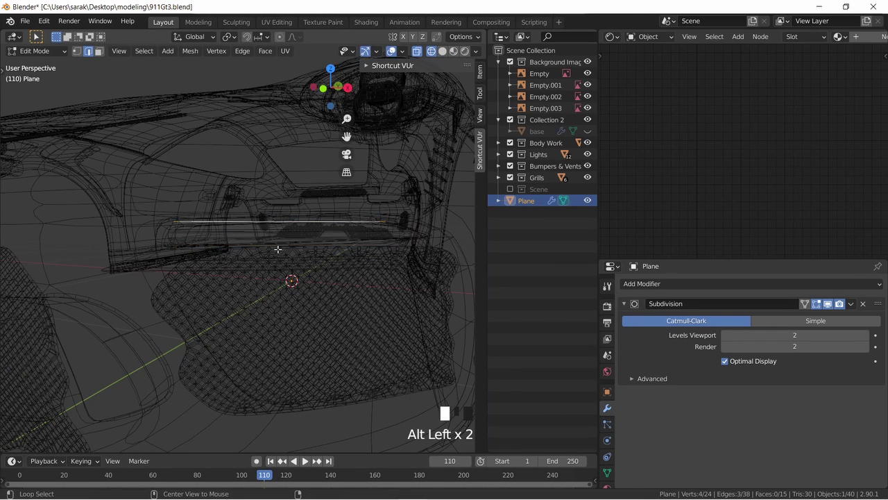
{"action": "left_click", "coordinate": [278, 248], "text": "alt"}
{"action": "left_click", "coordinate": [284, 217], "text": "alt+shift"}
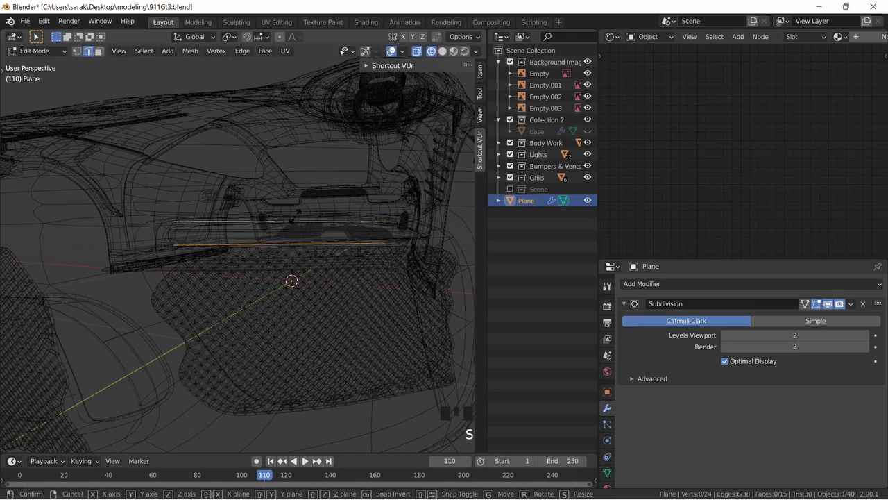
{"action": "key", "text": "s"}
{"action": "key", "text": "z"}
{"action": "left_click", "coordinate": [310, 209]}
{"action": "key", "text": "shift+z"}
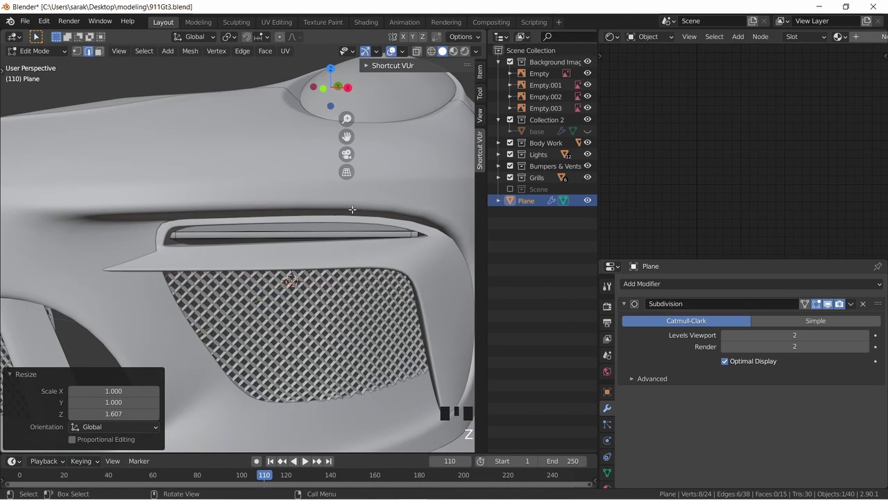
{"action": "key", "text": "s"}
{"action": "left_click", "coordinate": [357, 208]}
Leave edit mode, deselect everything, and save the file.
{"action": "key", "text": "Tab"}
{"action": "key", "text": "a"}
{"action": "key", "text": "a"}
{"action": "key", "text": "ctrl+s"}
In wireframe, move the edge loop at the strip's outer end about 0.0045 m along X and return to solid shading.
{"action": "middle_click_drag", "start_coordinate": [350, 215], "coordinate": [262, 222]}
{"action": "scroll", "coordinate": [336, 216], "scroll_direction": "down", "scroll_amount": 2}
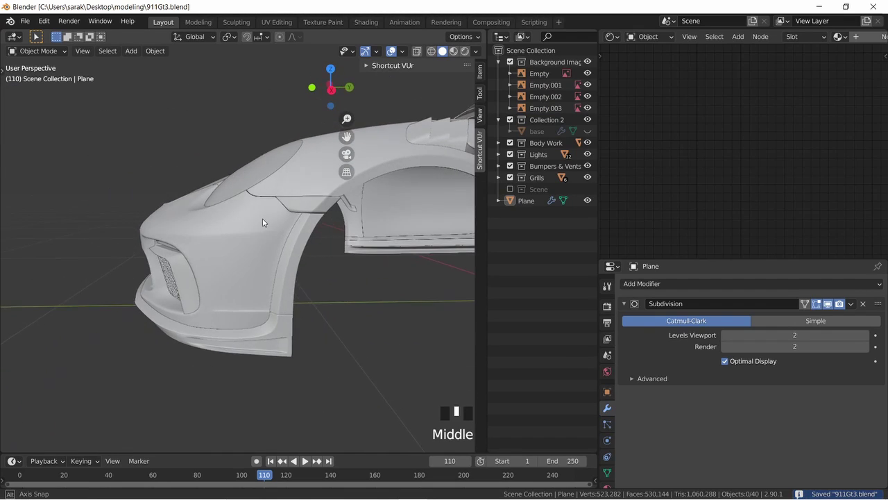
{"action": "scroll", "coordinate": [262, 222], "scroll_direction": "up", "scroll_amount": 2}
{"action": "middle_click_drag", "start_coordinate": [367, 206], "coordinate": [322, 223]}
{"action": "key", "text": "Tab"}
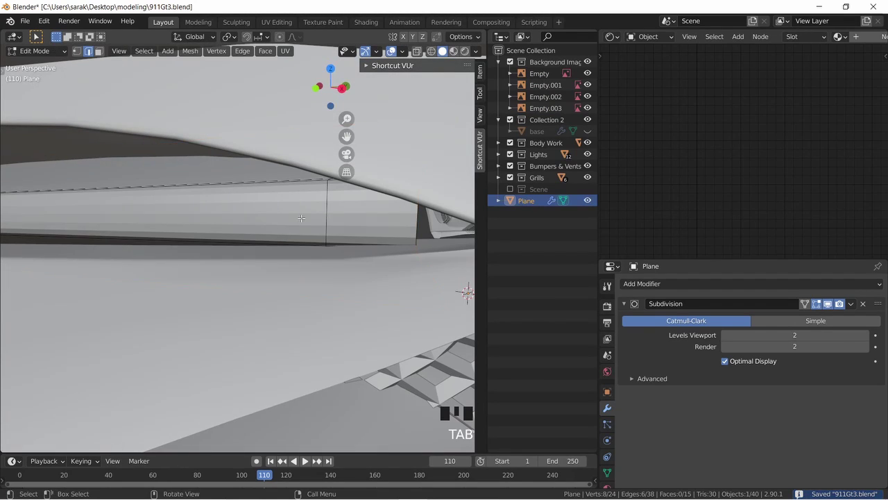
{"action": "key", "text": "alt+z"}
{"action": "key", "text": "g"}
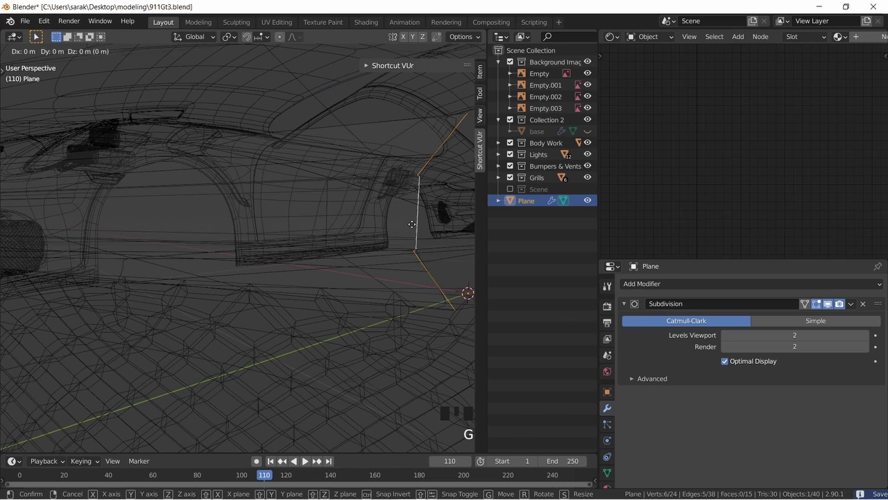
{"action": "key", "text": "y"}
{"action": "key", "text": "x"}
{"action": "left_click", "coordinate": [437, 229]}
{"action": "middle_click_drag", "start_coordinate": [438, 228], "coordinate": [385, 236], "text": "shift"}
{"action": "key", "text": "z"}
{"action": "left_click", "coordinate": [451, 236]}
{"action": "scroll", "coordinate": [448, 236], "scroll_direction": "down", "scroll_amount": 1}
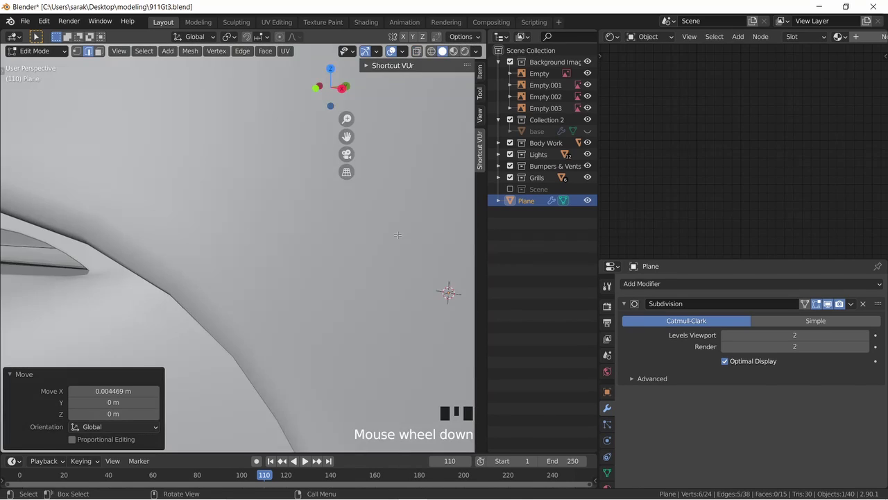
Nudge the selected strip edges once more to fit the vent opening, and leave edit mode to check the fit.
{"action": "middle_click_drag", "start_coordinate": [447, 236], "coordinate": [365, 235]}
{"action": "scroll", "coordinate": [413, 231], "scroll_direction": "down", "scroll_amount": 1}
{"action": "key", "text": "g"}
{"action": "left_click", "coordinate": [423, 231]}
{"action": "key", "text": "Tab"}
{"action": "scroll", "coordinate": [365, 235], "scroll_direction": "up", "scroll_amount": 3}
{"action": "key", "text": "Tab"}
{"action": "key", "text": "Tab"}
{"action": "scroll", "coordinate": [318, 240], "scroll_direction": "down", "scroll_amount": 3}
Clear the selection, select the strip, and shade it smooth.
{"action": "key", "text": "a"}
{"action": "key", "text": "a"}
{"action": "key", "text": "a"}
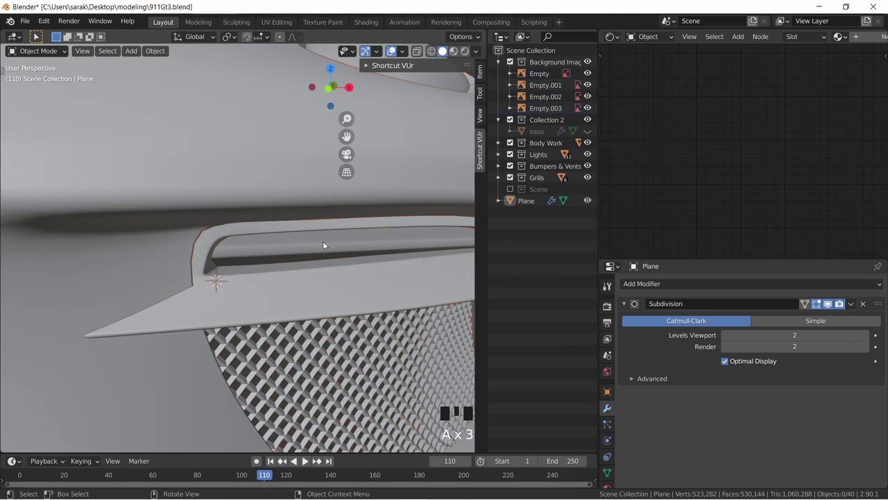
{"action": "left_click", "coordinate": [323, 240]}
{"action": "right_click", "coordinate": [328, 238]}
{"action": "left_click", "coordinate": [328, 238]}
From behind the bumper, select the three narrow faces along the strip's front in wireframe and duplicate them in place.
{"action": "middle_click_drag", "start_coordinate": [329, 240], "coordinate": [308, 254]}
{"action": "scroll", "coordinate": [125, 232], "scroll_direction": "up", "scroll_amount": 4}
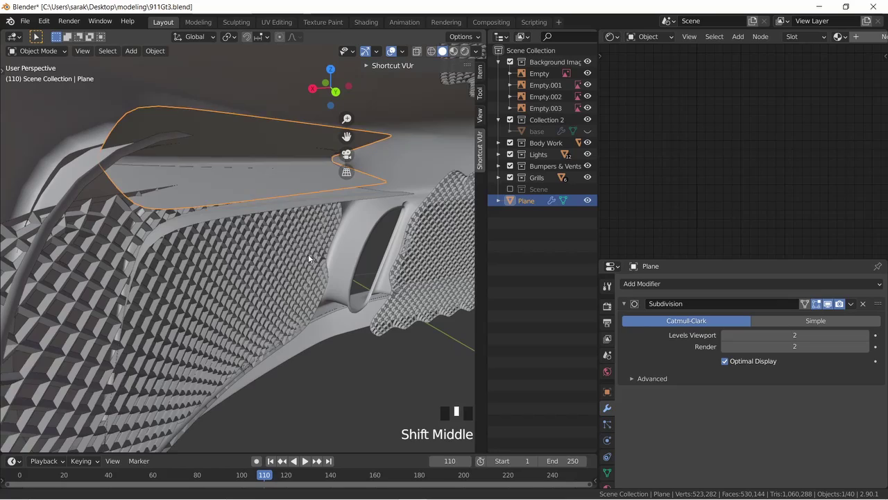
{"action": "key", "text": "Tab"}
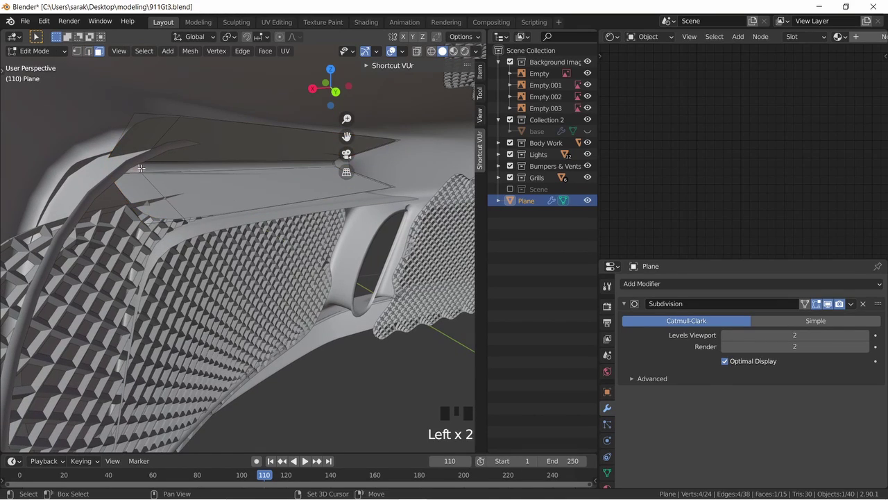
{"action": "left_click", "coordinate": [201, 169], "text": "shift"}
{"action": "key", "text": "z"}
{"action": "middle_click_drag", "start_coordinate": [269, 172], "coordinate": [292, 152]}
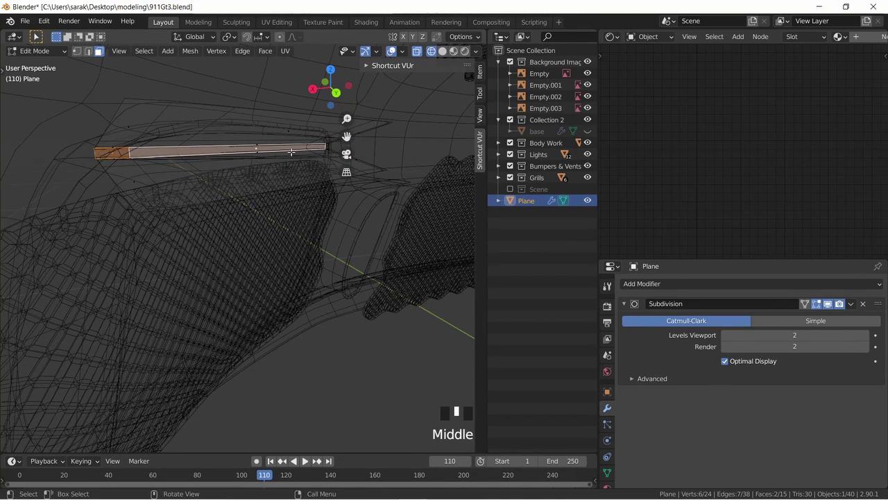
{"action": "left_click", "coordinate": [325, 145], "text": "shift"}
{"action": "key", "text": "g"}
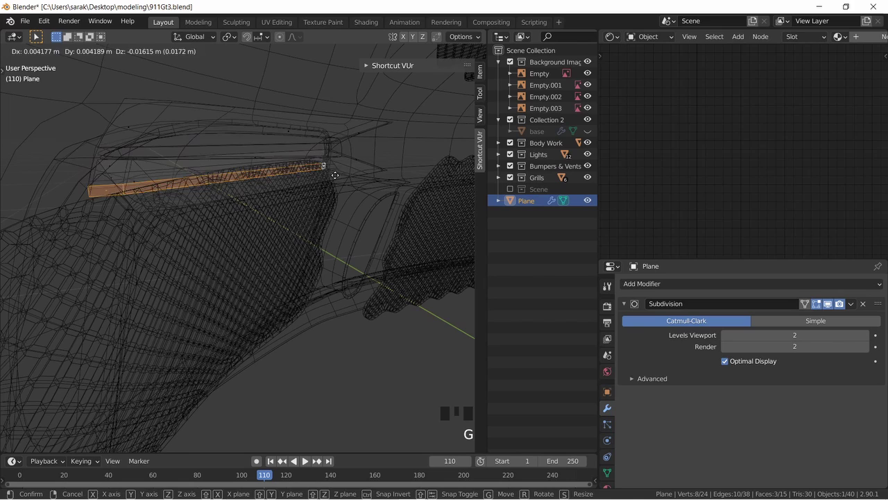
{"action": "right_click", "coordinate": [328, 156]}
{"action": "key", "text": "shift+d"}
{"action": "right_click", "coordinate": [321, 152]}
Extrude the duplicated faces about 0.0024 m along their normal, separate them into their own object, and leave edit mode.
{"action": "middle_click_drag", "start_coordinate": [321, 151], "coordinate": [164, 233]}
{"action": "scroll", "coordinate": [130, 206], "scroll_direction": "down", "scroll_amount": 2}
{"action": "key", "text": "e"}
{"action": "left_click", "coordinate": [208, 243]}
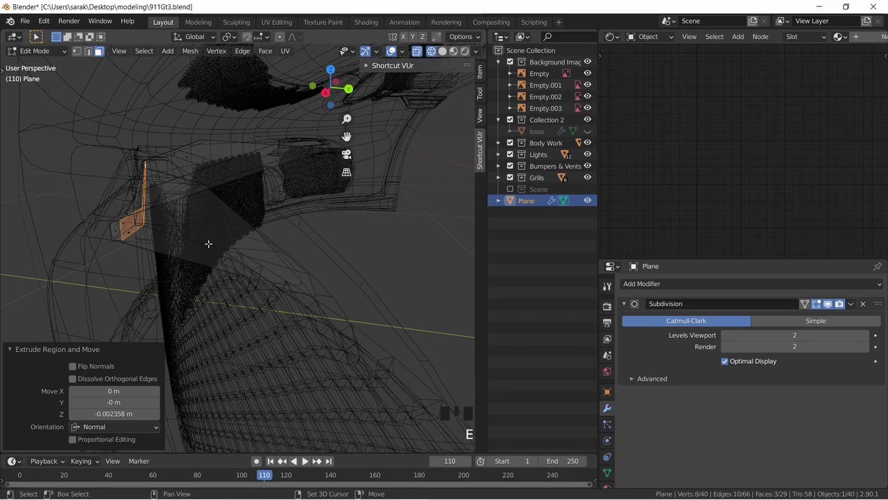
{"action": "key", "text": "p"}
{"action": "left_click", "coordinate": [193, 239]}
{"action": "key", "text": "Tab"}
Select the separated narrow piece inside the strip in wireframe.
{"action": "left_click", "coordinate": [130, 221]}
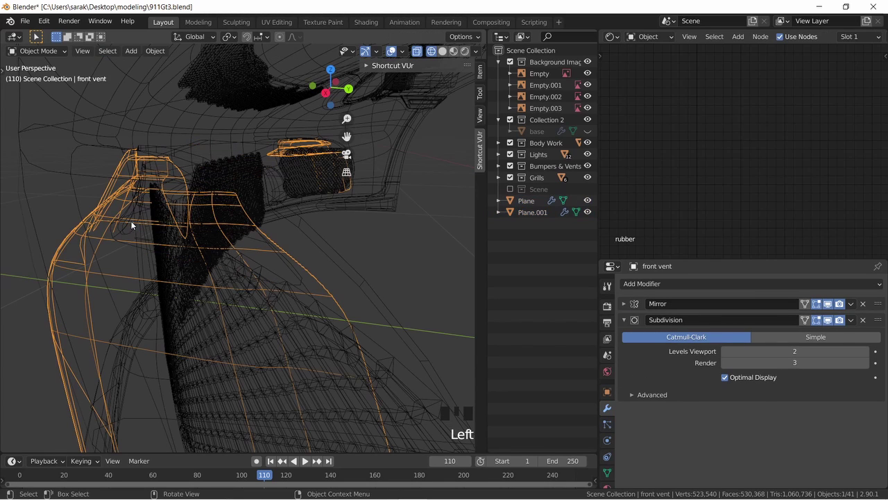
{"action": "left_click", "coordinate": [132, 220]}
{"action": "middle_click_drag", "start_coordinate": [131, 219], "coordinate": [76, 204]}
{"action": "left_click", "coordinate": [245, 237]}
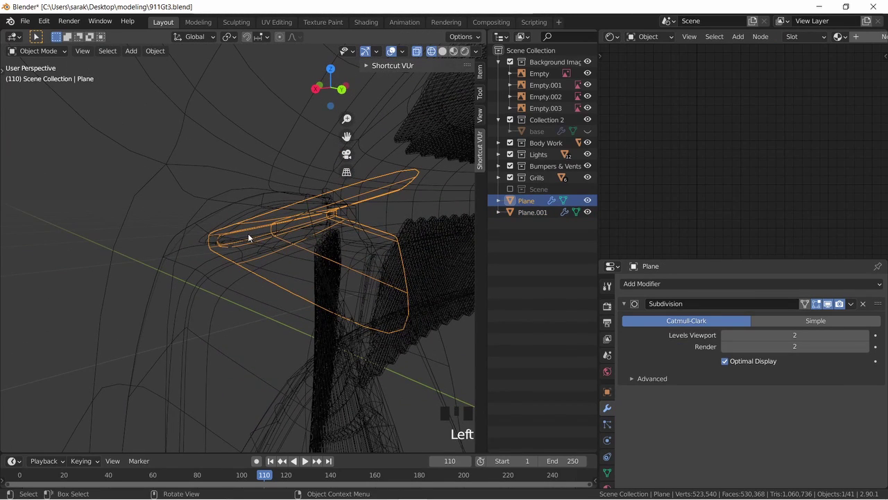
{"action": "left_click", "coordinate": [251, 238]}
{"action": "left_click", "coordinate": [249, 228]}
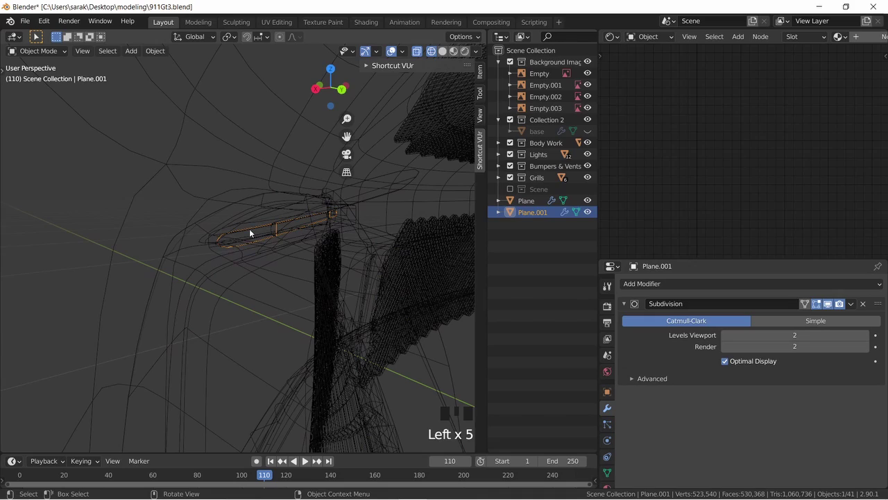
Extrude all faces of the narrow inner piece to give it thickness, and leave edit mode.
{"action": "key", "text": "Tab"}
{"action": "key", "text": "a"}
{"action": "middle_click_drag", "start_coordinate": [249, 228], "coordinate": [216, 241]}
{"action": "key", "text": "e"}
{"action": "left_click", "coordinate": [252, 234]}
{"action": "key", "text": "Tab"}
{"action": "middle_click_drag", "start_coordinate": [216, 242], "coordinate": [315, 247], "text": "shift"}
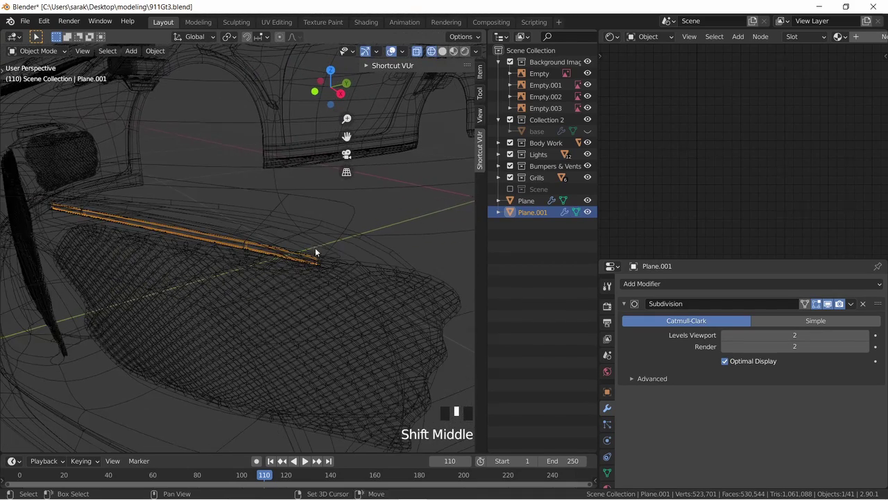
Move both strip objects into the Lights collection, naming the outer strip "front fog" and the inner piece "fog emissive".
{"action": "left_click", "coordinate": [530, 201], "text": "shift"}
{"action": "left_click_drag", "start_coordinate": [530, 201], "coordinate": [532, 159]}
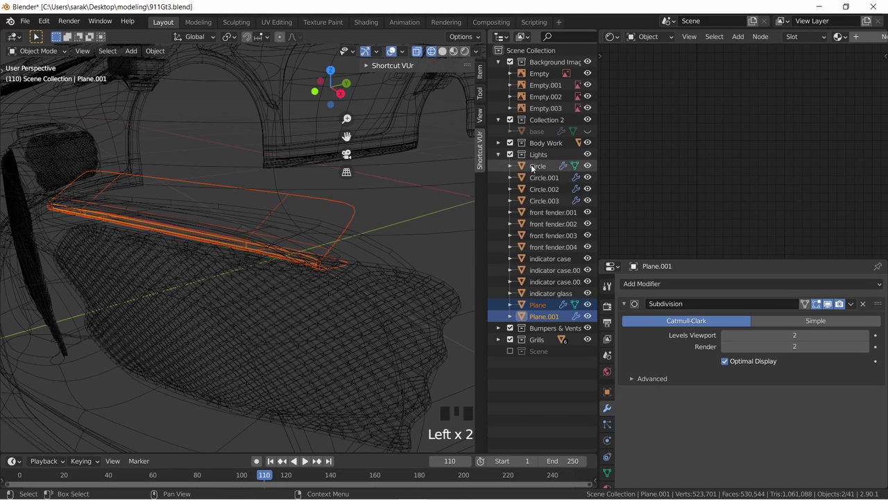
{"action": "left_click", "coordinate": [539, 306]}
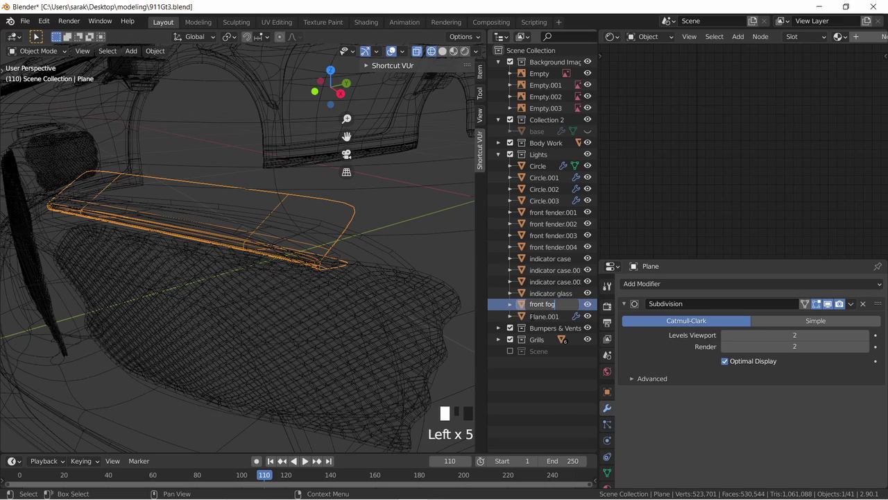
{"action": "key", "text": "Return"}
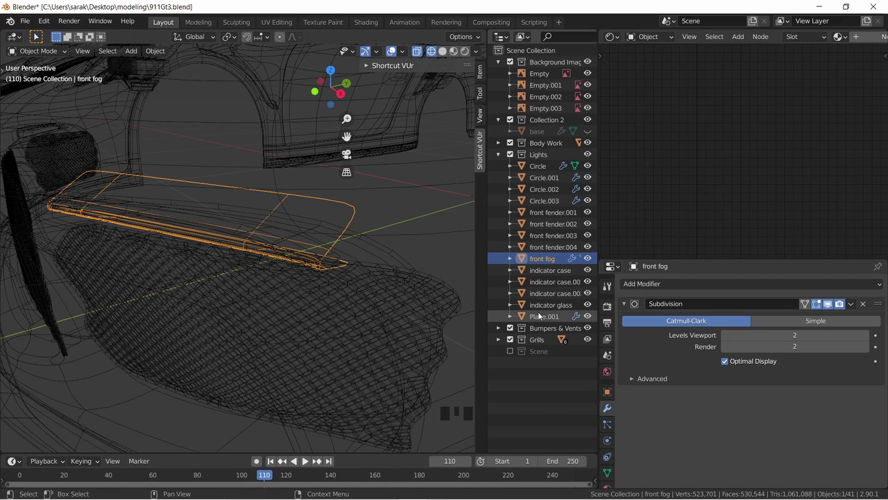
{"action": "triple_click", "coordinate": [532, 316]}
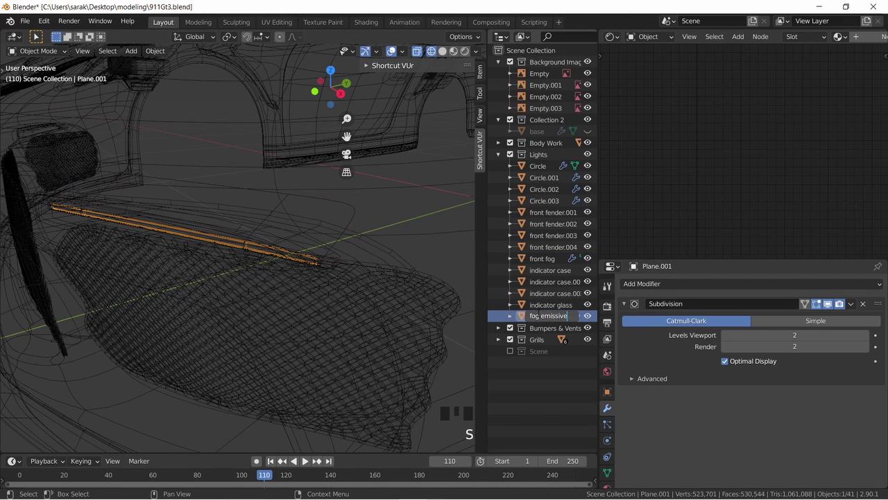
{"action": "key", "text": "Return"}
Return to solid shading, clear the selection, and save the file.
{"action": "key", "text": "z"}
{"action": "left_click", "coordinate": [367, 285]}
{"action": "middle_click_drag", "start_coordinate": [353, 245], "coordinate": [239, 226]}
{"action": "middle_click_drag", "start_coordinate": [206, 252], "coordinate": [410, 215]}
{"action": "key", "text": "a"}
{"action": "key", "text": "a"}
{"action": "key", "text": "a"}
{"action": "scroll", "coordinate": [202, 251], "scroll_direction": "up", "scroll_amount": 2}
{"action": "key", "text": "ctrl+s"}
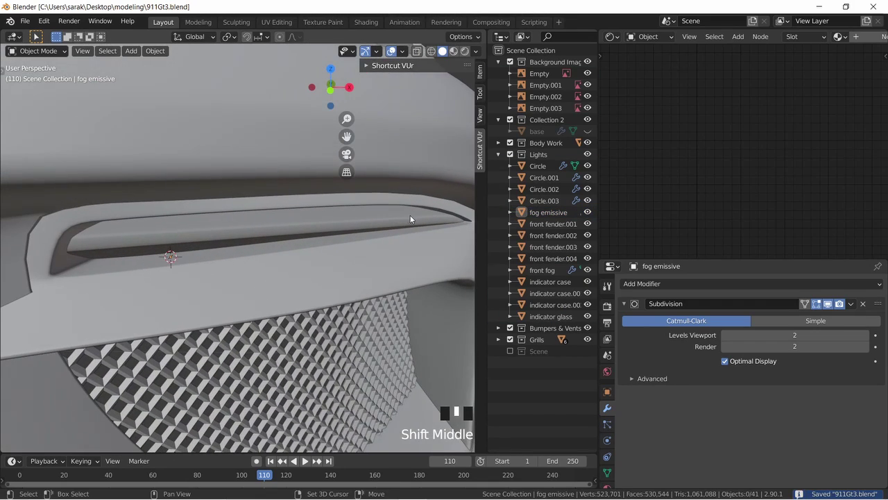
Change the shader editor area to an Image Editor and display the reference photo 5oH1Ys1.jpg.
{"action": "scroll", "coordinate": [317, 223], "scroll_direction": "down", "scroll_amount": 4}
{"action": "middle_click_drag", "start_coordinate": [298, 225], "coordinate": [199, 246]}
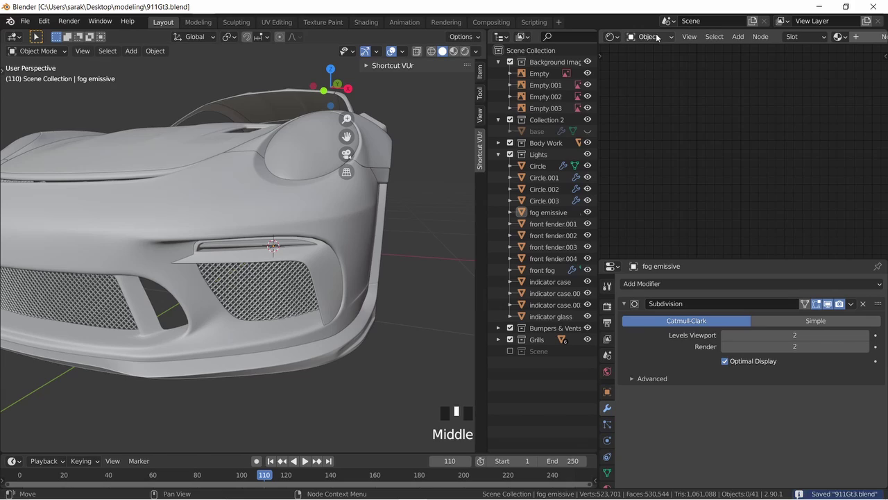
{"action": "left_click", "coordinate": [611, 37]}
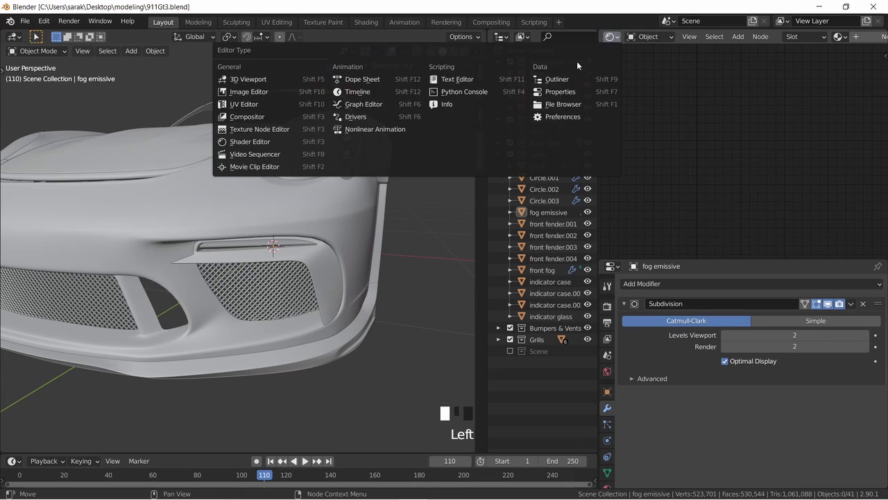
{"action": "left_click", "coordinate": [269, 109]}
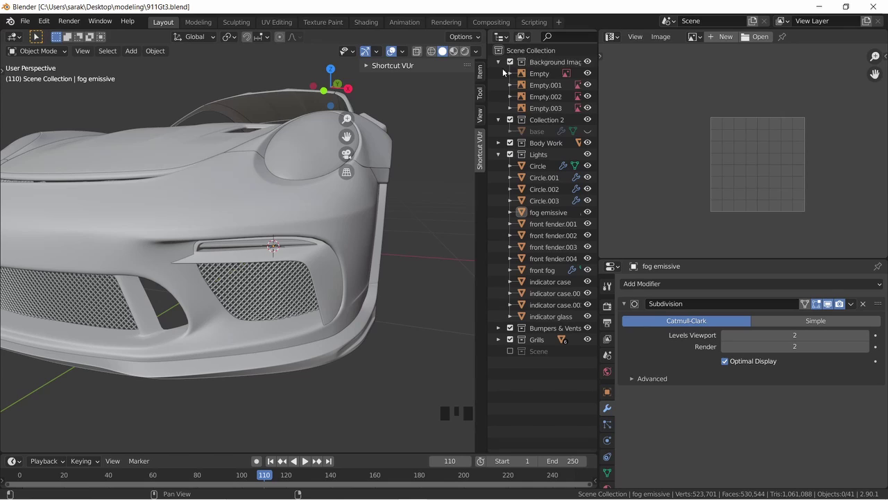
{"action": "left_click", "coordinate": [611, 37]}
{"action": "left_click", "coordinate": [321, 94]}
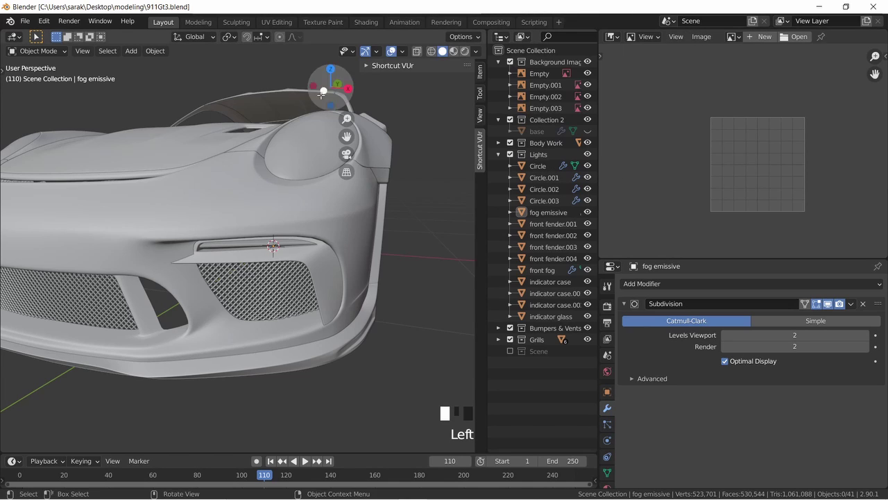
{"action": "left_click", "coordinate": [734, 36]}
{"action": "left_click", "coordinate": [694, 55]}
Examine the light strip above the front bumper's side grille in the reference photo.
{"action": "scroll", "coordinate": [718, 79], "scroll_direction": "down", "scroll_amount": 3}
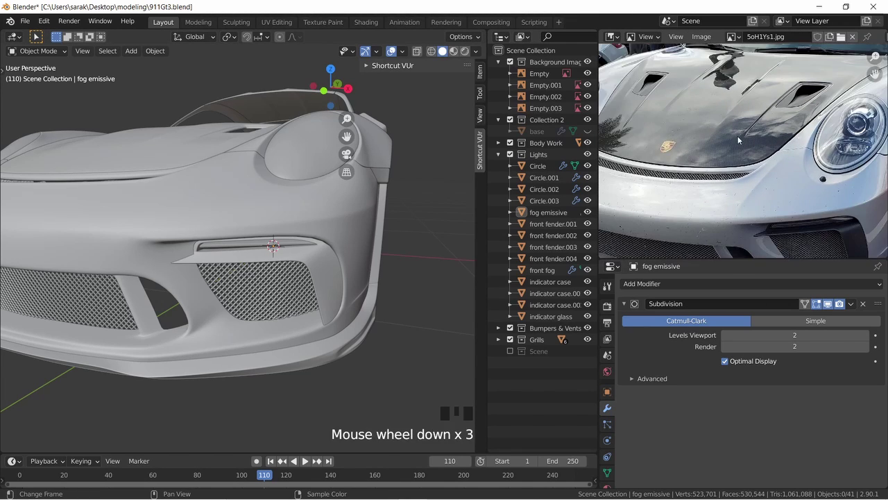
{"action": "middle_click_drag", "start_coordinate": [718, 78], "coordinate": [726, 119]}
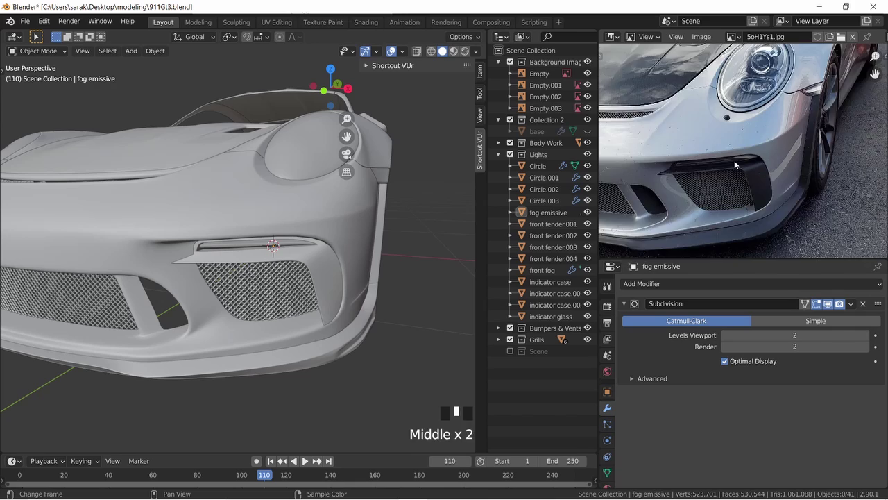
{"action": "middle_click_drag", "start_coordinate": [734, 160], "coordinate": [750, 144]}
{"action": "scroll", "coordinate": [655, 160], "scroll_direction": "up", "scroll_amount": 2}
{"action": "middle_click_drag", "start_coordinate": [654, 160], "coordinate": [676, 149]}
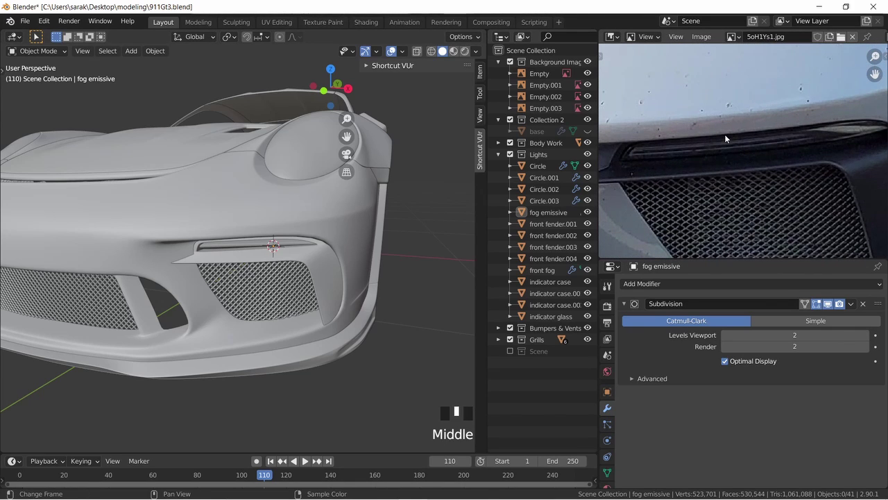
{"action": "middle_click_drag", "start_coordinate": [711, 158], "coordinate": [733, 196]}
{"action": "scroll", "coordinate": [715, 170], "scroll_direction": "down", "scroll_amount": 2}
{"action": "scroll", "coordinate": [720, 192], "scroll_direction": "down", "scroll_amount": 2}
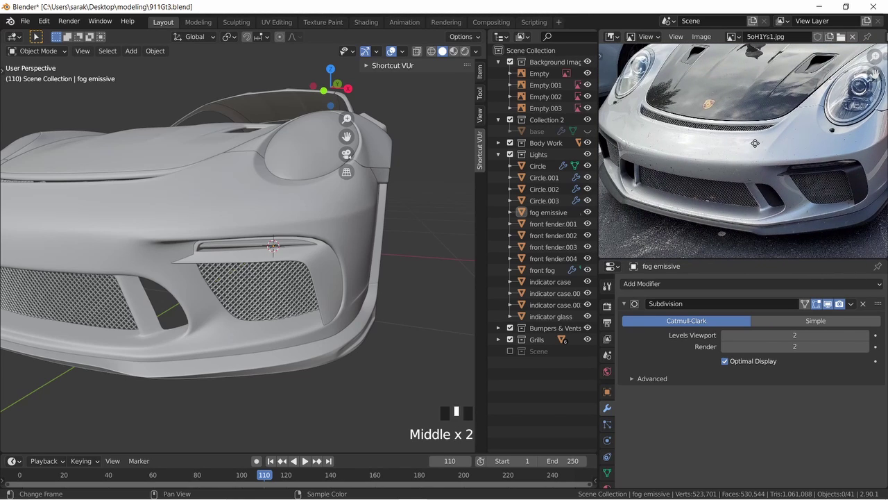
Examine the hood vent in the reference photo and compare it with the vent opening on the model's hood.
{"action": "middle_click_drag", "start_coordinate": [755, 143], "coordinate": [714, 123]}
{"action": "scroll", "coordinate": [713, 139], "scroll_direction": "up", "scroll_amount": 4}
{"action": "scroll", "coordinate": [712, 139], "scroll_direction": "up", "scroll_amount": 2}
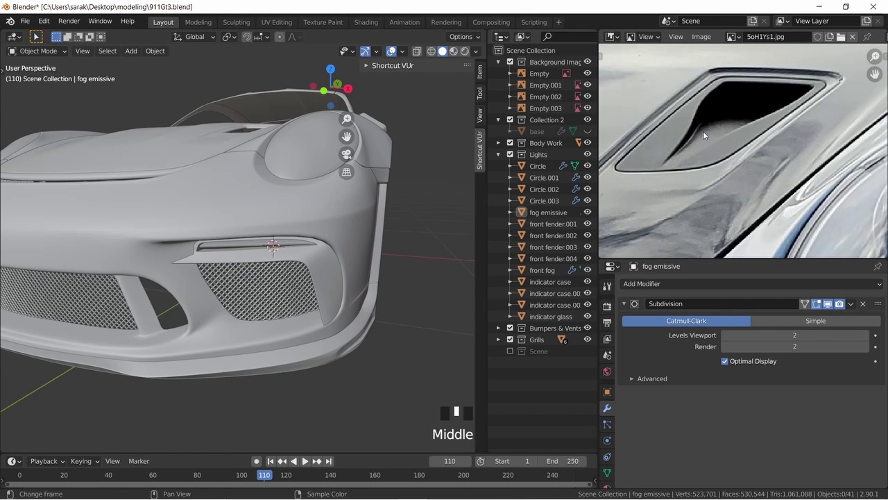
{"action": "middle_click_drag", "start_coordinate": [319, 236], "coordinate": [294, 148]}
{"action": "scroll", "coordinate": [343, 293], "scroll_direction": "down", "scroll_amount": 1}
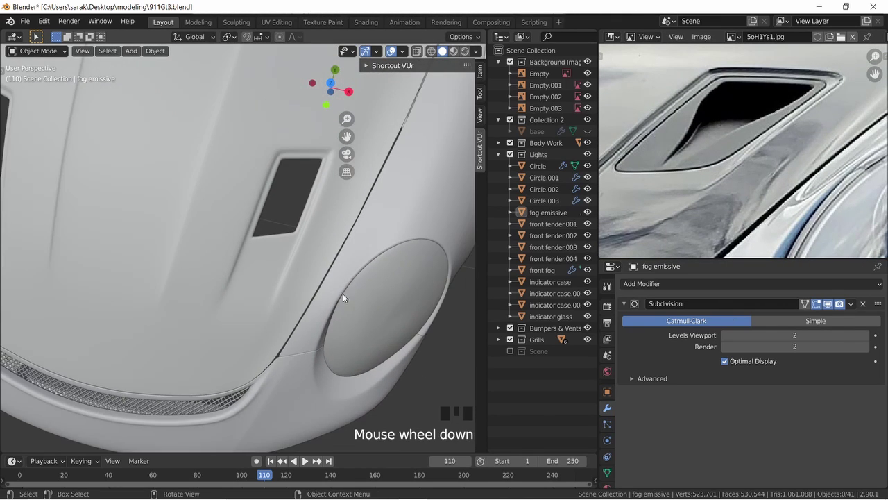
{"action": "scroll", "coordinate": [343, 293], "scroll_direction": "down", "scroll_amount": 2}
{"action": "middle_click_drag", "start_coordinate": [319, 274], "coordinate": [316, 281]}
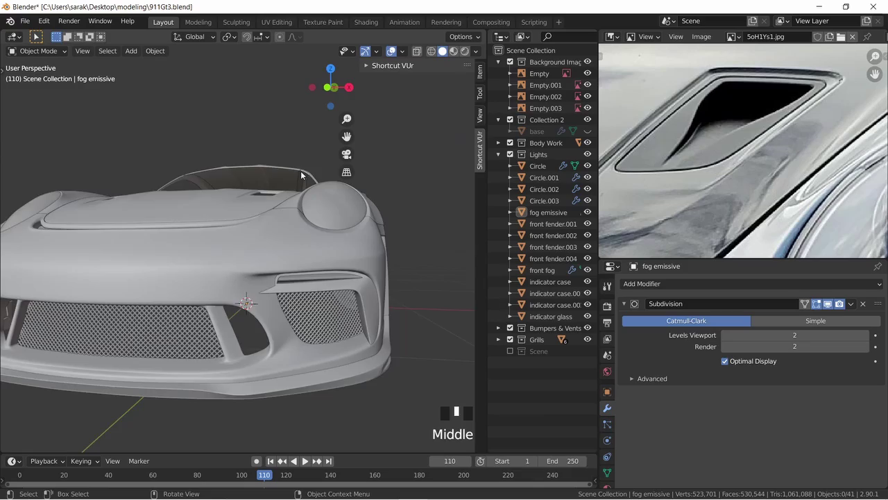
{"action": "middle_click_drag", "start_coordinate": [301, 171], "coordinate": [265, 166]}
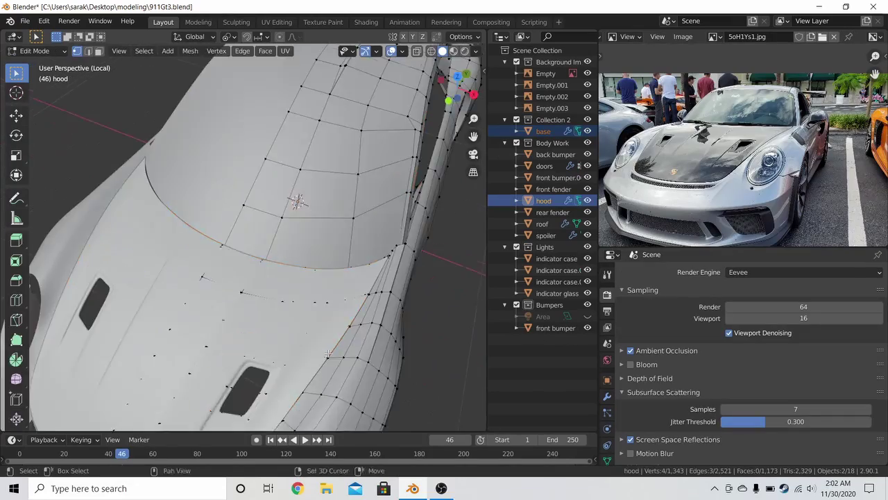
Cut extra edges around the corners of the base mesh's hood vent opening and slide the corner vertices to shape them.
{"action": "key", "text": "alt+z"}
{"action": "key", "text": "ctrl+r"}
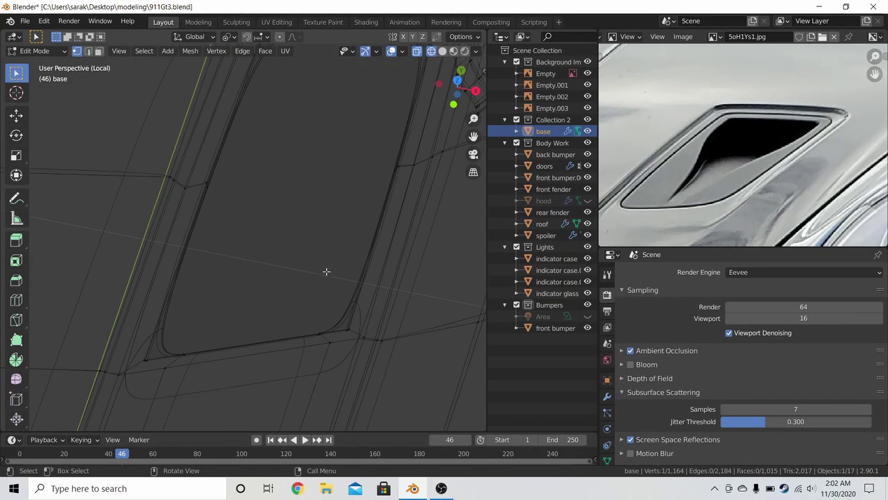
{"action": "key", "text": "k"}
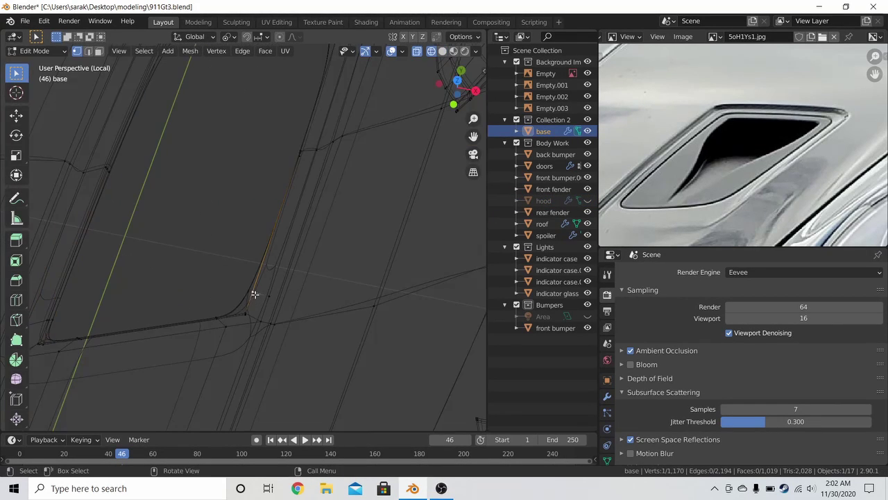
{"action": "middle_click_drag", "start_coordinate": [254, 297], "coordinate": [440, 234]}
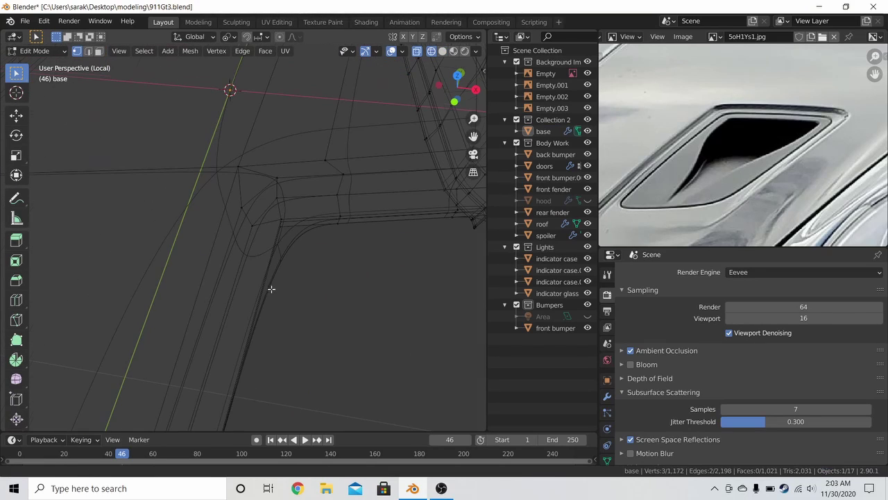
{"action": "left_click", "coordinate": [248, 241]}
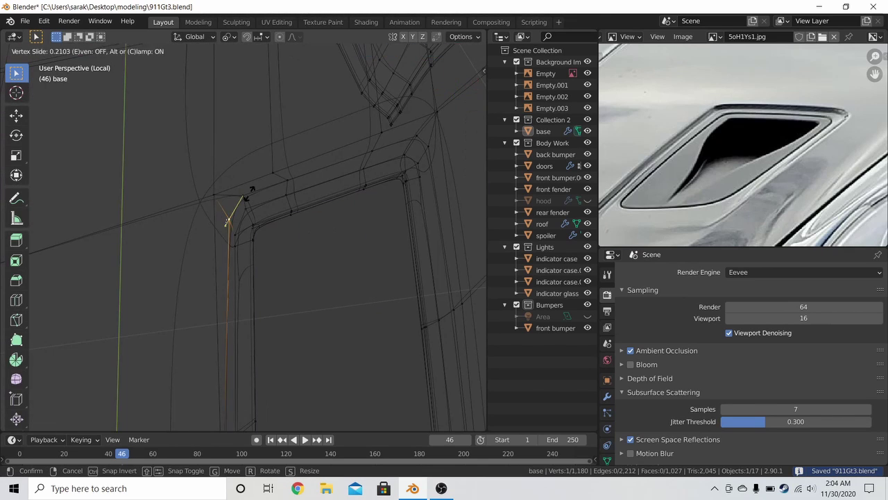
{"action": "left_click", "coordinate": [270, 192]}
{"action": "key", "text": "g"}
{"action": "key", "text": "x"}
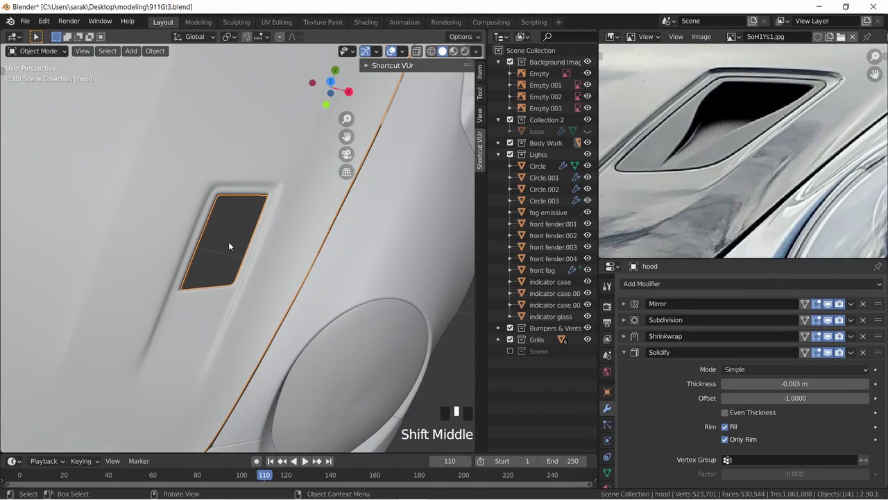
Open the hood mesh for editing and select the edge loop around the vent opening in vertex select mode.
{"action": "key", "text": "Tab"}
{"action": "key", "text": "z"}
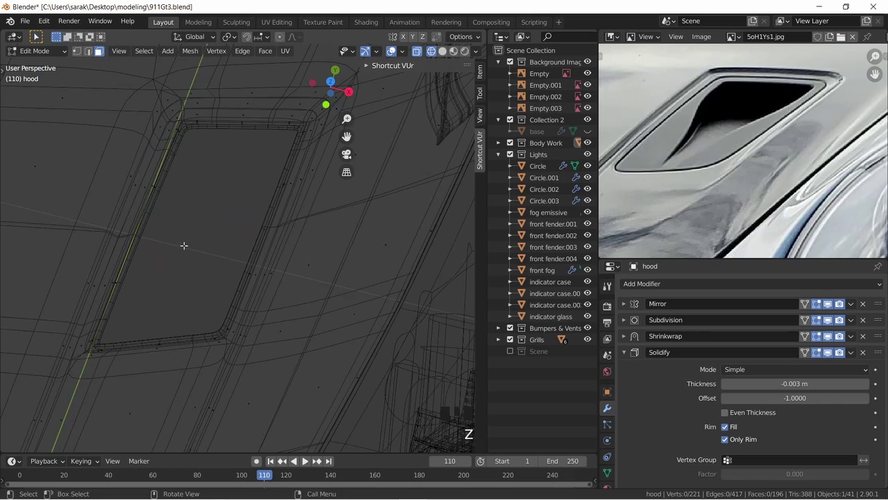
{"action": "middle_click_drag", "start_coordinate": [184, 245], "coordinate": [148, 192]}
{"action": "scroll", "coordinate": [149, 192], "scroll_direction": "up", "scroll_amount": 3}
{"action": "key", "text": "z"}
{"action": "left_click", "coordinate": [356, 248]}
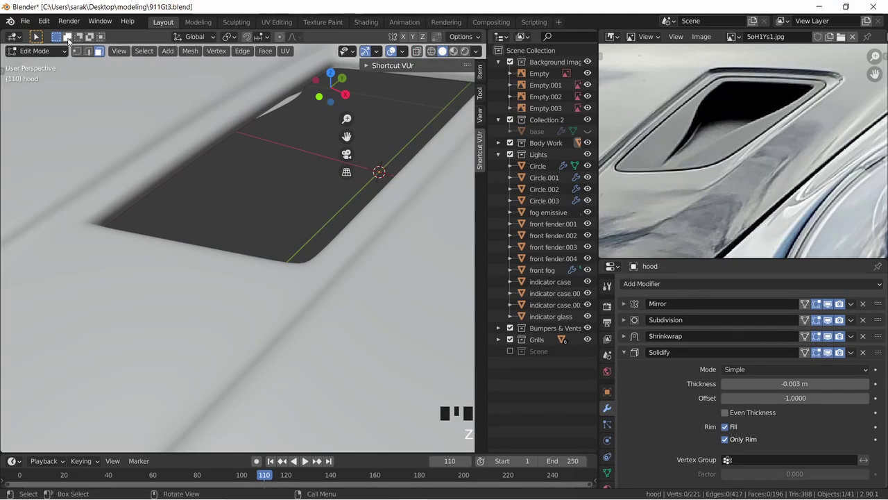
{"action": "key", "text": "z"}
{"action": "left_click", "coordinate": [39, 101]}
{"action": "key", "text": "ctrl+r"}
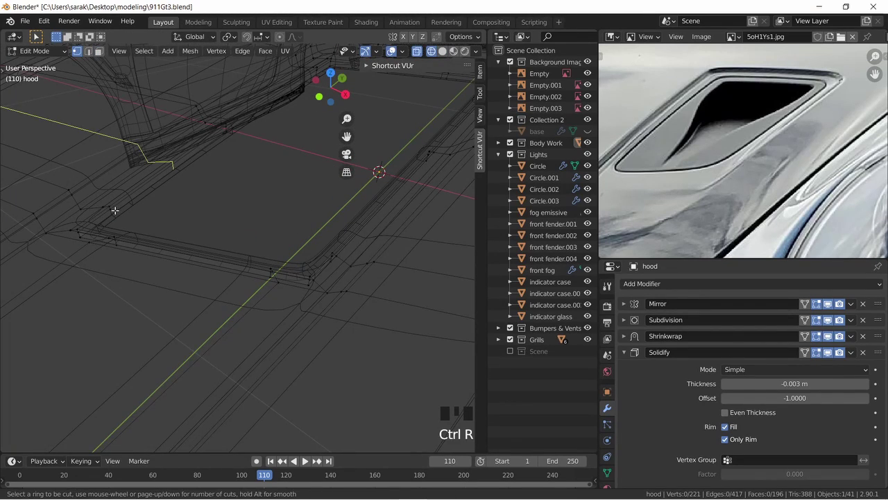
{"action": "left_click", "coordinate": [110, 209], "text": "alt"}
{"action": "left_click", "coordinate": [99, 213], "text": "alt"}
{"action": "key", "text": "z"}
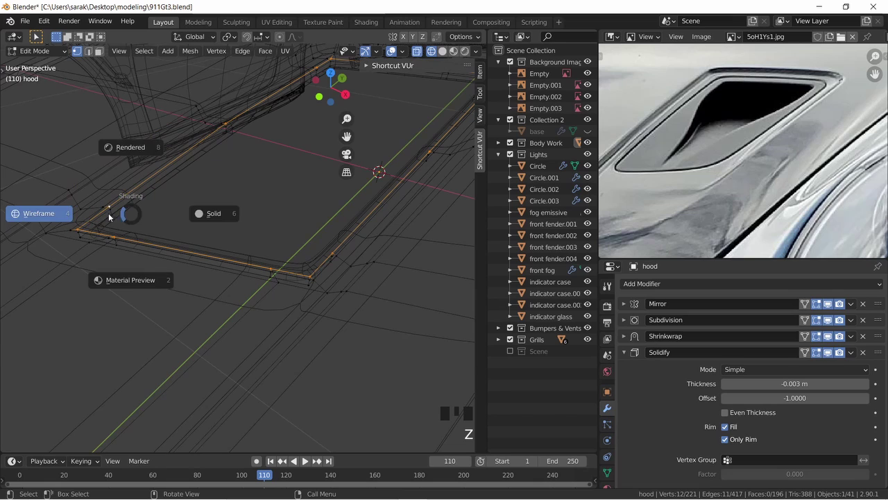
{"action": "left_click", "coordinate": [109, 215]}
{"action": "middle_click_drag", "start_coordinate": [109, 215], "coordinate": [181, 210]}
{"action": "key", "text": "z"}
{"action": "left_click", "coordinate": [230, 211]}
{"action": "scroll", "coordinate": [229, 210], "scroll_direction": "down", "scroll_amount": 2}
Duplicate the selected vent edge loop in place, separate it into its own object, and leave edit mode in wireframe.
{"action": "key", "text": "shift+d"}
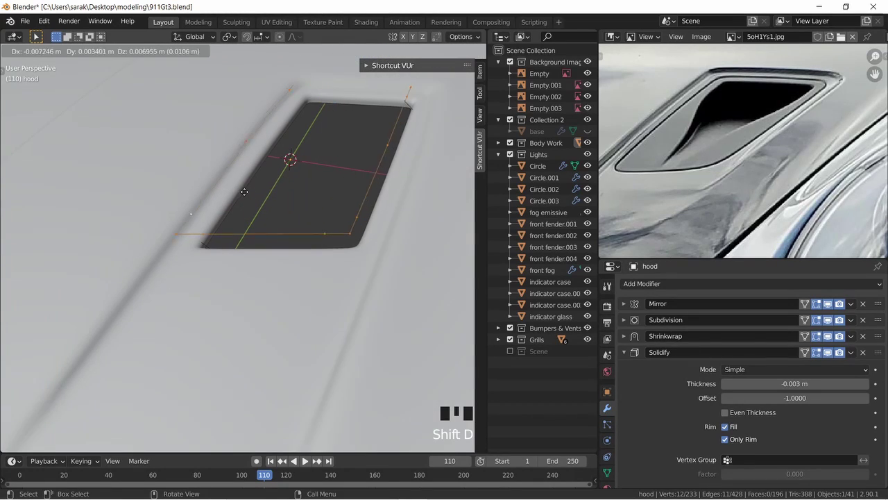
{"action": "right_click", "coordinate": [259, 195]}
{"action": "key", "text": "p"}
{"action": "left_click", "coordinate": [258, 196]}
{"action": "key", "text": "z"}
{"action": "left_click", "coordinate": [229, 212]}
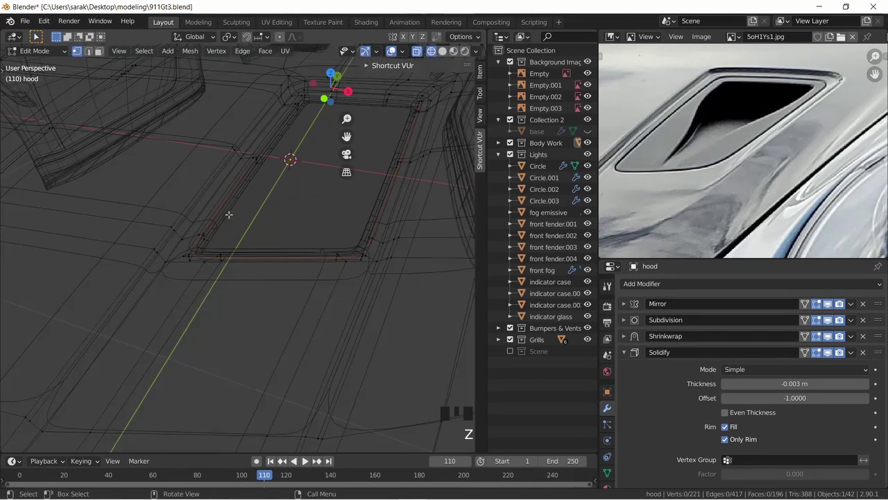
{"action": "key", "text": "Tab"}
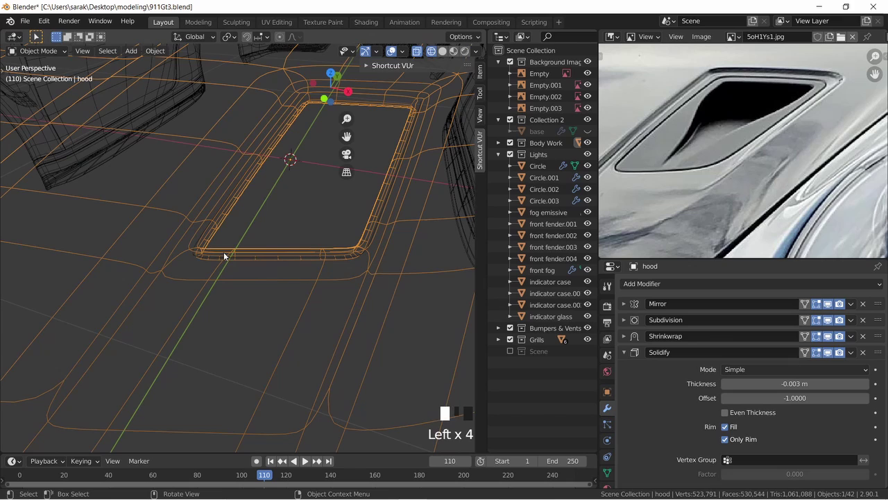
Select the separated vent edge loop and move it from the Body Work collection into Bumpers & Vents.
{"action": "key", "text": "a"}
{"action": "key", "text": "a"}
{"action": "key", "text": "a"}
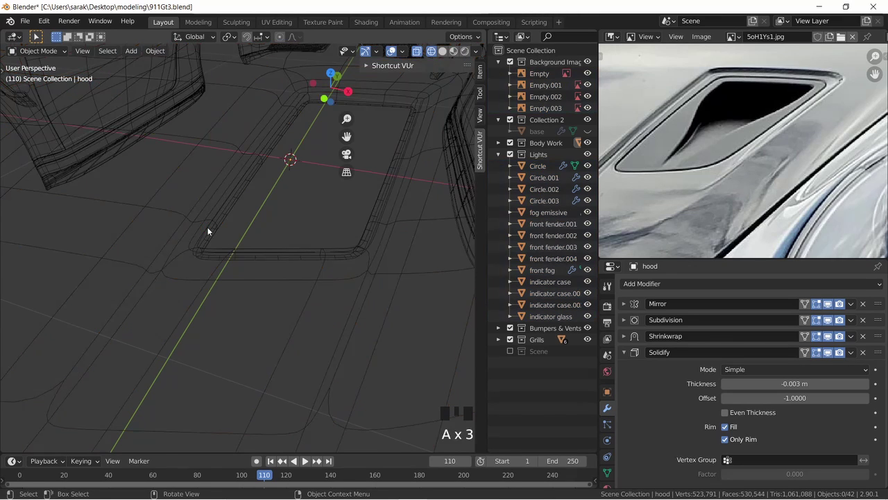
{"action": "left_click", "coordinate": [208, 228]}
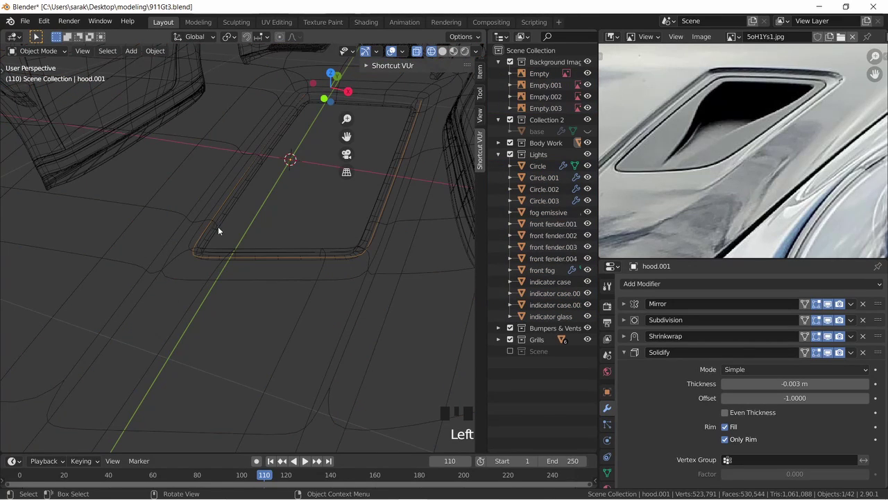
{"action": "left_click", "coordinate": [499, 143]}
{"action": "scroll", "coordinate": [547, 215], "scroll_direction": "down", "scroll_amount": 1}
{"action": "scroll", "coordinate": [535, 222], "scroll_direction": "down", "scroll_amount": 2}
{"action": "left_click", "coordinate": [498, 244]}
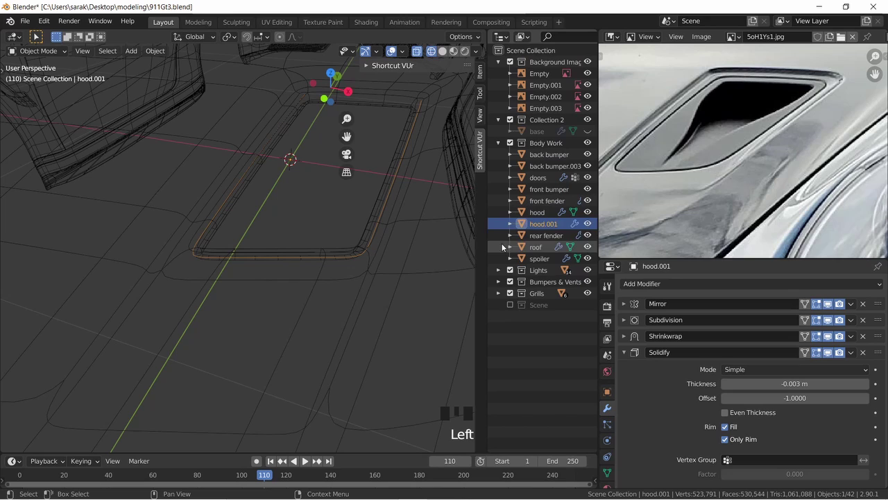
{"action": "left_click_drag", "start_coordinate": [543, 223], "coordinate": [542, 275]}
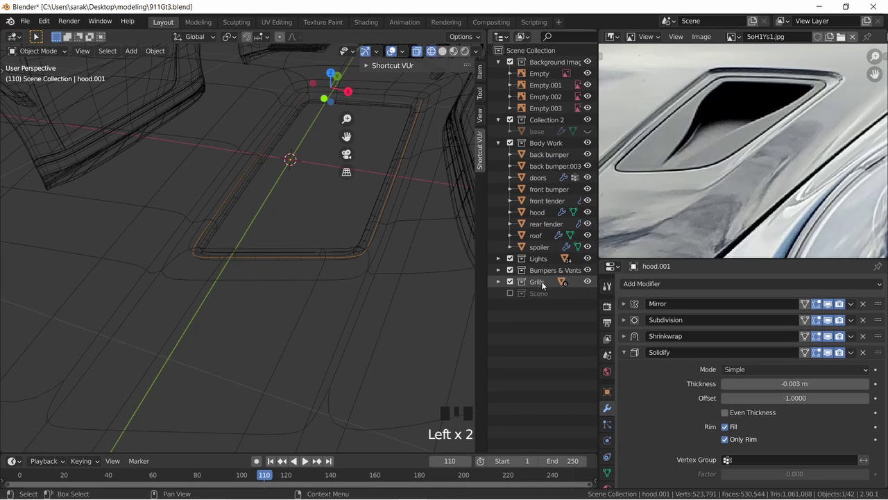
Edit the separated vent loop, select the end vertices of its upper short side and isolate the object in solid top view.
{"action": "key", "text": "Tab"}
{"action": "key", "text": "a"}
{"action": "middle_click_drag", "start_coordinate": [413, 208], "coordinate": [432, 242]}
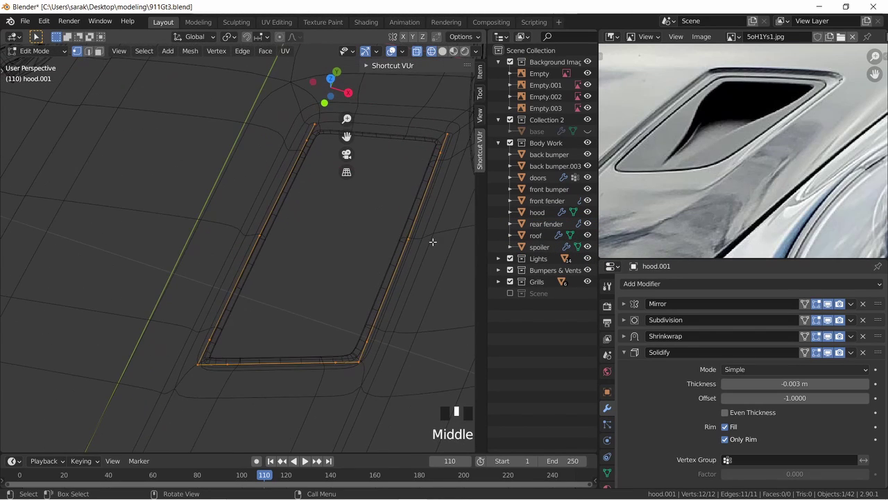
{"action": "scroll", "coordinate": [395, 196], "scroll_direction": "down", "scroll_amount": 2}
{"action": "middle_click_drag", "start_coordinate": [396, 196], "coordinate": [365, 191], "text": "shift"}
{"action": "left_click", "coordinate": [366, 193]}
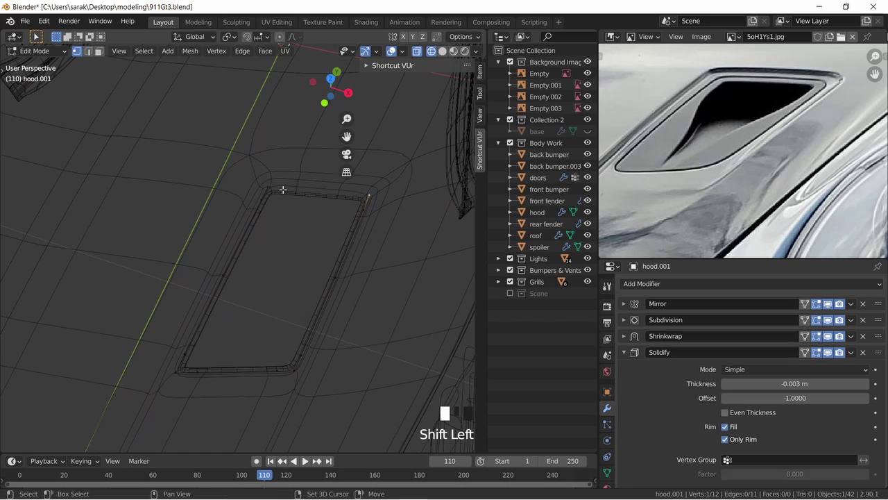
{"action": "key", "text": "z"}
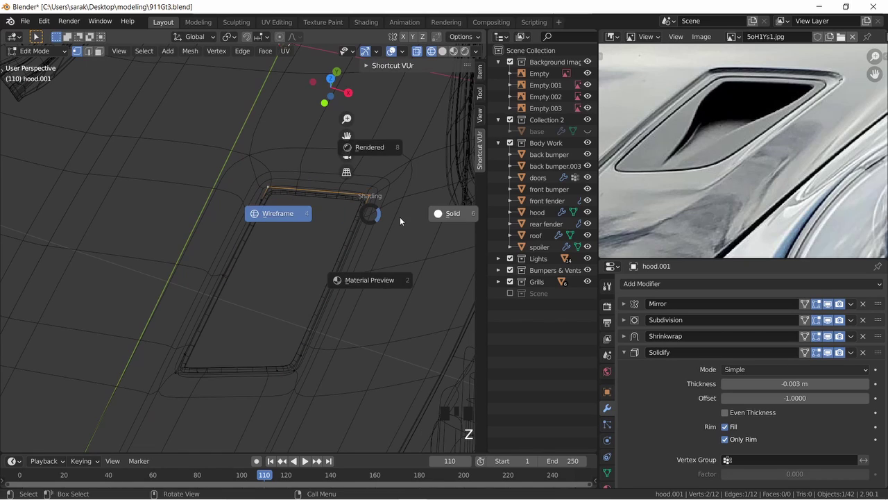
{"action": "left_click", "coordinate": [400, 216]}
{"action": "key", "text": "KP_7"}
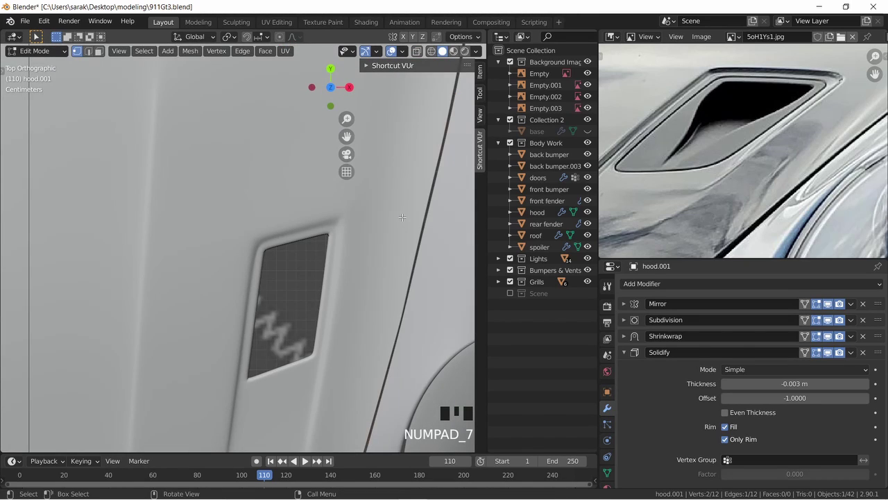
{"action": "key", "text": "KP_Divide"}
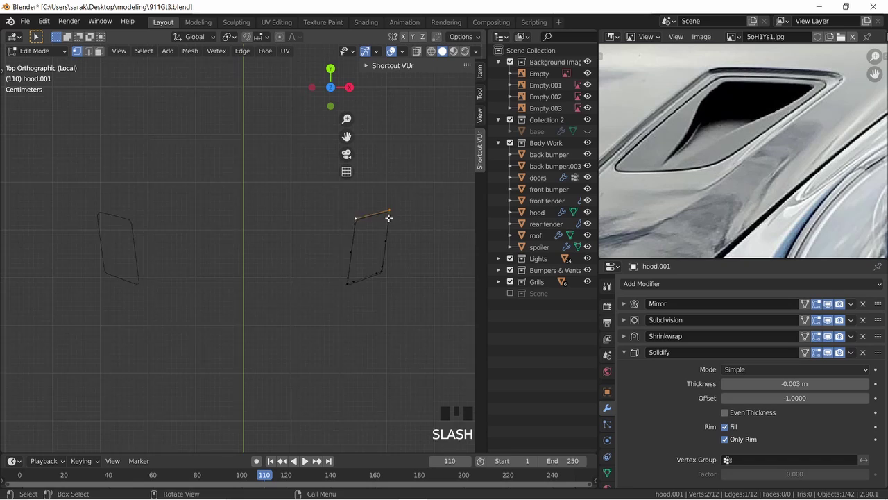
Fill the vent outline with successive faces, working from the selected upper edge down towards the lower edge.
{"action": "middle_click_drag", "start_coordinate": [389, 217], "coordinate": [212, 219], "text": "shift"}
{"action": "scroll", "coordinate": [248, 218], "scroll_direction": "up", "scroll_amount": 3}
{"action": "key", "text": "f"}
{"action": "key", "text": "f"}
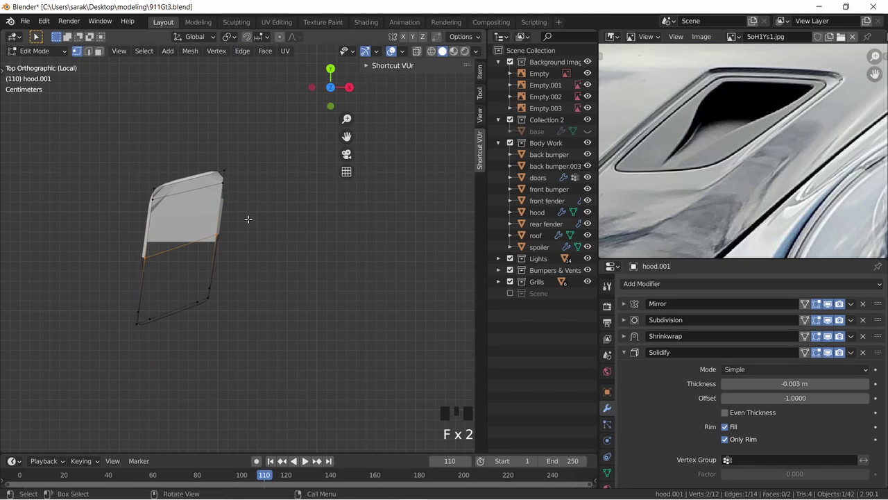
{"action": "key", "text": "f"}
Add two lengthwise loop cuts to the vent panel, one close to each long side.
{"action": "key", "text": "ctrl+r"}
{"action": "left_click", "coordinate": [239, 246]}
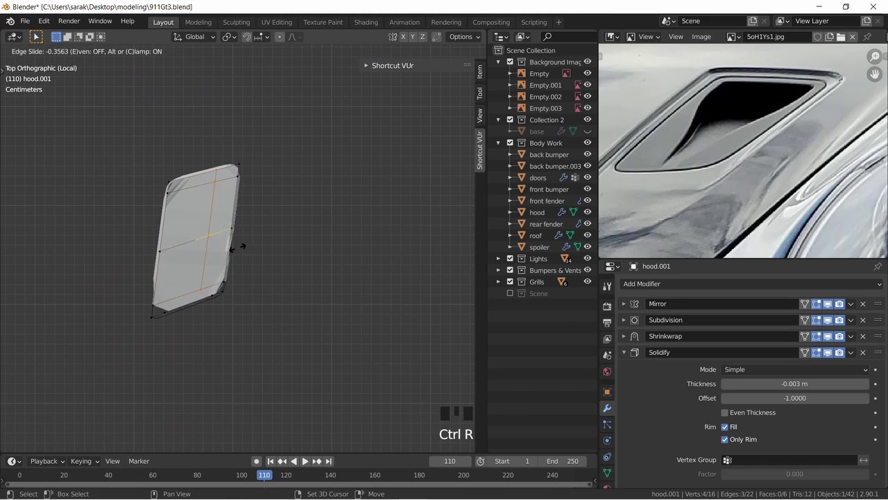
{"action": "left_click", "coordinate": [372, 229]}
{"action": "key", "text": "ctrl+r"}
{"action": "left_click", "coordinate": [188, 243]}
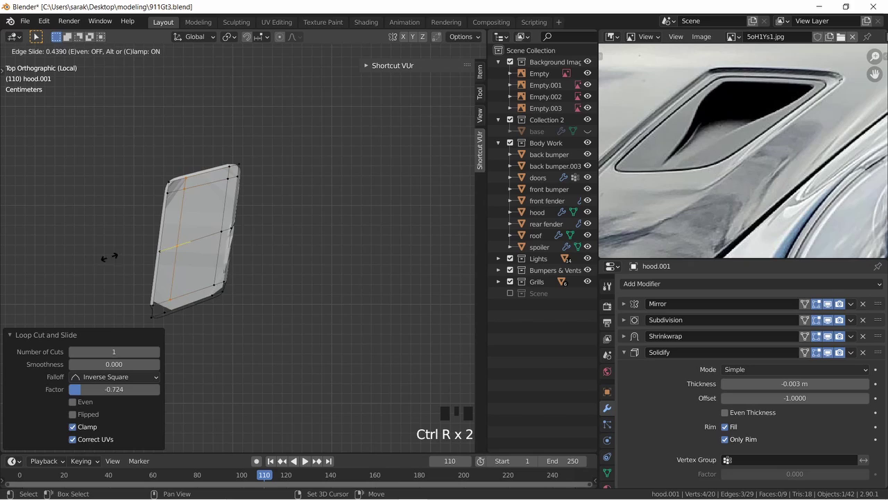
{"action": "left_click", "coordinate": [51, 264]}
Fill the missing faces at the lower corner and along the lower edge of the vent panel, and leave edit mode.
{"action": "left_click", "coordinate": [162, 308]}
{"action": "left_click", "coordinate": [152, 305], "text": "shift"}
{"action": "left_click", "coordinate": [164, 301], "text": "shift"}
{"action": "key", "text": "f"}
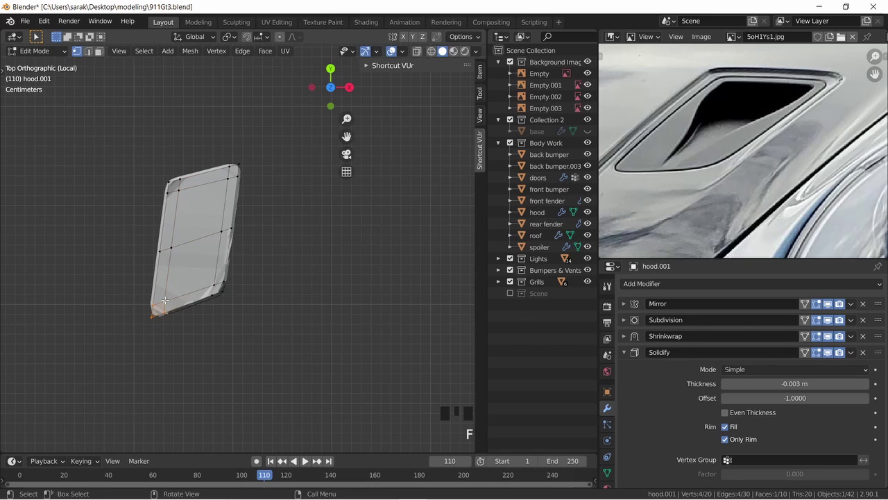
{"action": "left_click", "coordinate": [164, 301]}
{"action": "left_click", "coordinate": [165, 312], "text": "shift"}
{"action": "key", "text": "f"}
{"action": "key", "text": "f"}
{"action": "key", "text": "z"}
{"action": "key", "text": "Tab"}
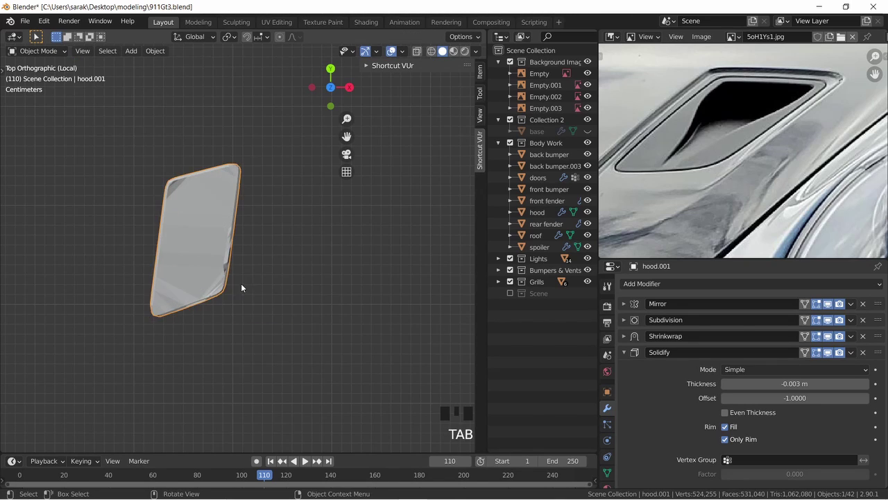
Apply the vent panel's Shrinkwrap modifier and remove its Solidify modifier, keeping only Mirror and Subdivision.
{"action": "middle_click_drag", "start_coordinate": [242, 287], "coordinate": [194, 192]}
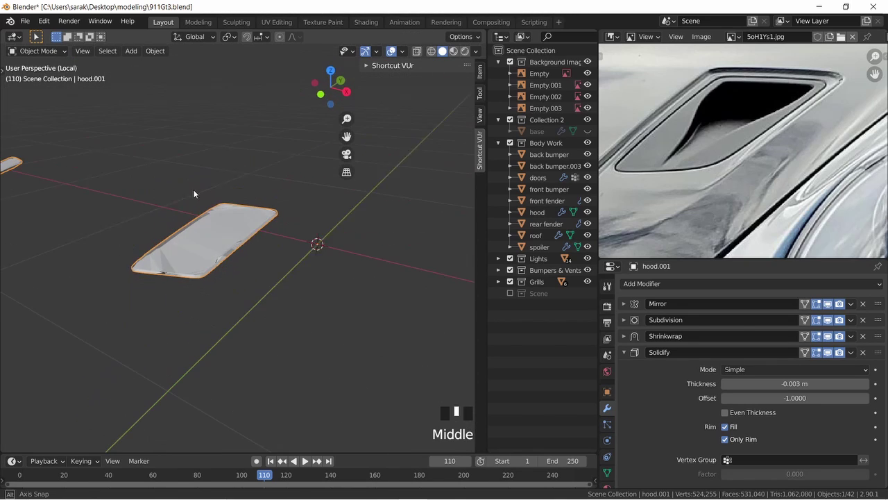
{"action": "left_click", "coordinate": [851, 336]}
{"action": "left_click", "coordinate": [789, 349]}
{"action": "scroll", "coordinate": [364, 317], "scroll_direction": "up", "scroll_amount": 5}
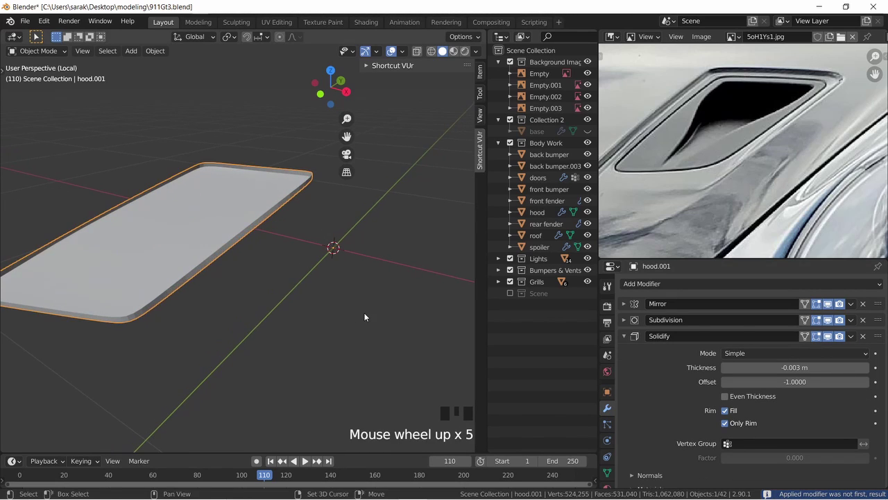
{"action": "middle_click_drag", "start_coordinate": [364, 317], "coordinate": [422, 321], "text": "shift"}
{"action": "left_click", "coordinate": [863, 337]}
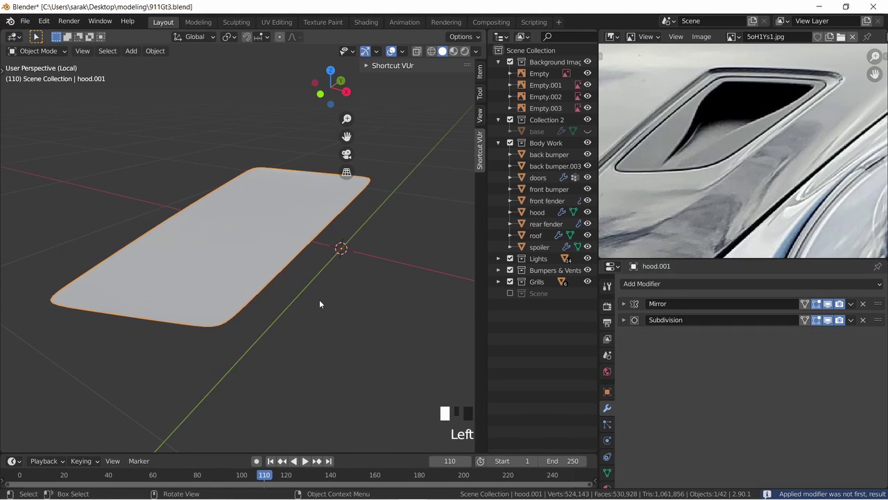
{"action": "middle_click_drag", "start_coordinate": [319, 299], "coordinate": [306, 325]}
{"action": "key", "text": "Tab"}
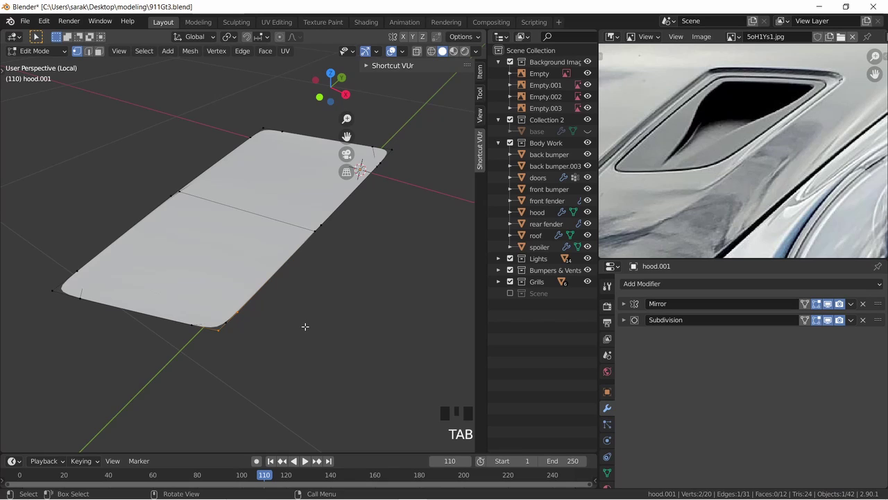
{"action": "key", "text": "Tab"}
{"action": "middle_click_drag", "start_coordinate": [289, 345], "coordinate": [324, 368]}
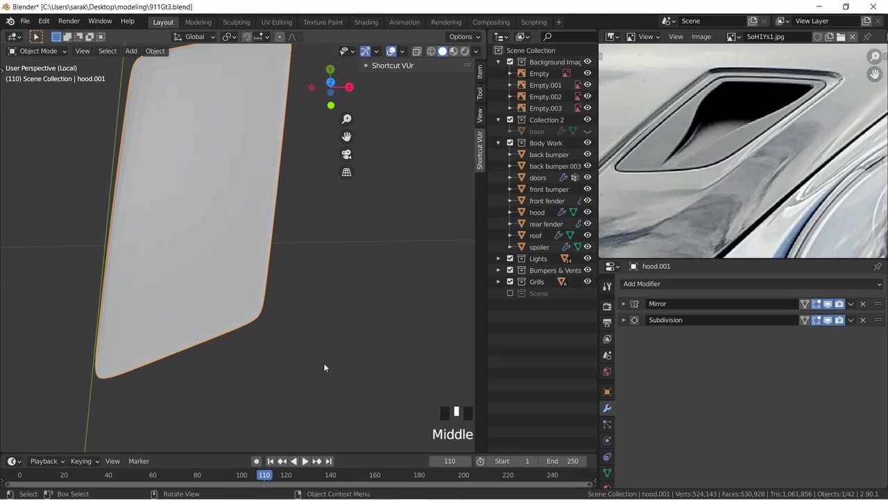
Leave local view to show the whole car and move the vent panel mesh along the Z axis within the hood opening.
{"action": "key", "text": "KP_Divide"}
{"action": "key", "text": "alt+a"}
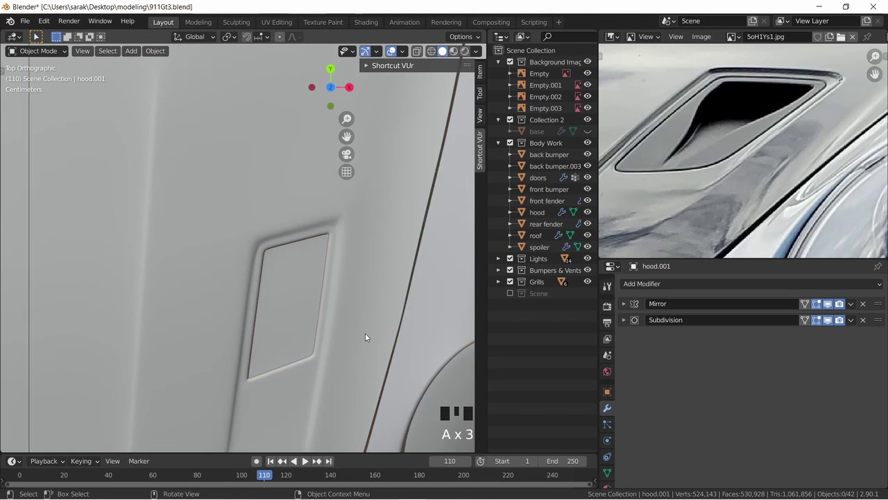
{"action": "middle_click_drag", "start_coordinate": [365, 332], "coordinate": [294, 213]}
{"action": "scroll", "coordinate": [308, 222], "scroll_direction": "up", "scroll_amount": 2}
{"action": "key", "text": "Tab"}
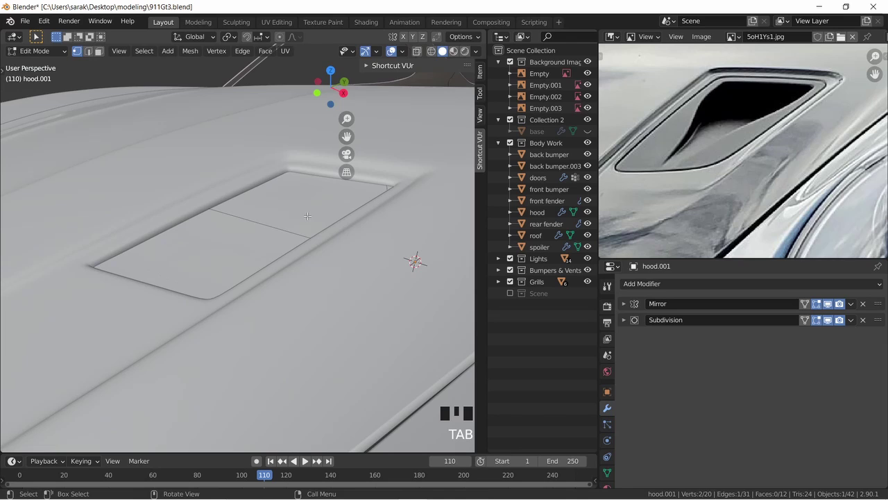
{"action": "key", "text": "g"}
{"action": "key", "text": "z"}
{"action": "left_click", "coordinate": [302, 182]}
Leave edit mode, check how the vent panel sits in the hood and save the file.
{"action": "key", "text": "Tab"}
{"action": "mouse_move", "coordinate": [303, 182]}
{"action": "middle_mouse_down"}
{"action": "mouse_move", "coordinate": [351, 254]}
{"action": "mouse_move", "coordinate": [222, 165]}
{"action": "mouse_move", "coordinate": [296, 231]}
{"action": "mouse_move", "coordinate": [303, 260]}
{"action": "mouse_move", "coordinate": [289, 168]}
{"action": "middle_mouse_up"}
{"action": "key", "text": "ctrl+s"}
{"action": "scroll", "coordinate": [360, 271], "scroll_direction": "down", "scroll_amount": 2}
{"action": "scroll", "coordinate": [295, 229], "scroll_direction": "up", "scroll_amount": 4}
Reopen the vent panel mesh in wireframe top view, select the inner vertex near its upper-left corner and isolate the object.
{"action": "key", "text": "Tab"}
{"action": "key", "text": "KP_7"}
{"action": "key", "text": "z"}
{"action": "left_click", "coordinate": [240, 261]}
{"action": "scroll", "coordinate": [273, 243], "scroll_direction": "up", "scroll_amount": 4}
{"action": "scroll", "coordinate": [340, 213], "scroll_direction": "down", "scroll_amount": 1}
{"action": "middle_click_drag", "start_coordinate": [341, 212], "coordinate": [345, 193], "text": "shift"}
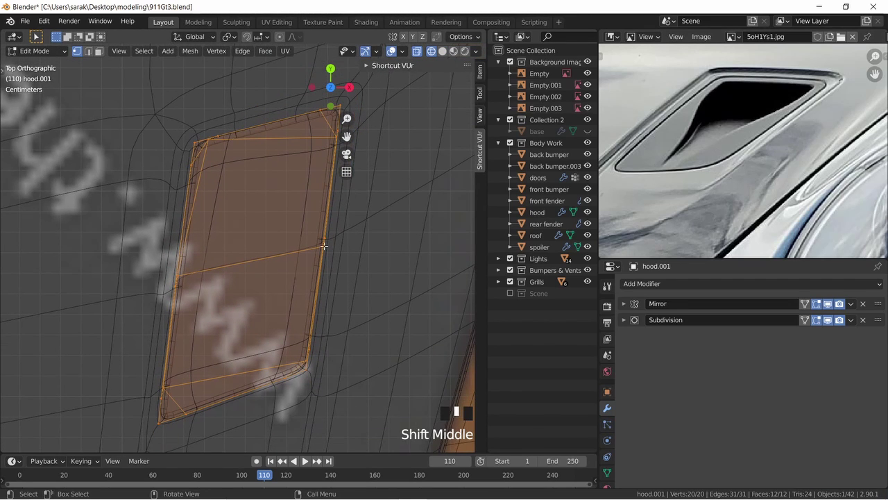
{"action": "key", "text": "a"}
{"action": "key", "text": "a"}
{"action": "key", "text": "a"}
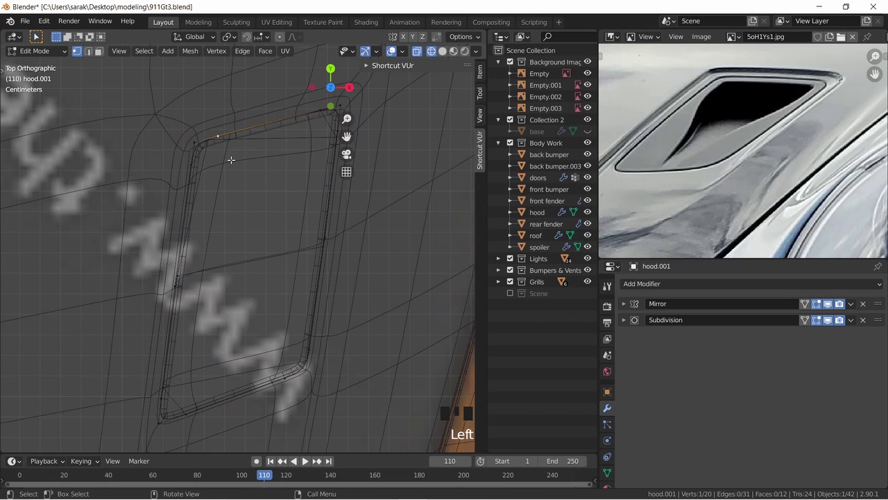
{"action": "key", "text": "slash"}
{"action": "middle_click_drag", "start_coordinate": [232, 159], "coordinate": [307, 200], "text": "shift"}
{"action": "scroll", "coordinate": [337, 259], "scroll_direction": "up", "scroll_amount": 5}
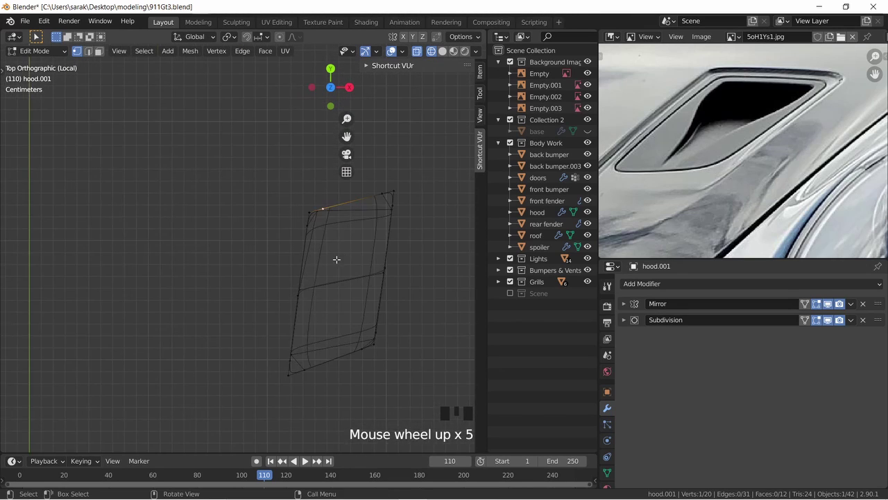
Slide the inner vertices at the vent panel's two upper corners inward, away from the outer border.
{"action": "scroll", "coordinate": [258, 250], "scroll_direction": "up", "scroll_amount": 5}
{"action": "key", "text": "g"}
{"action": "key", "text": "g"}
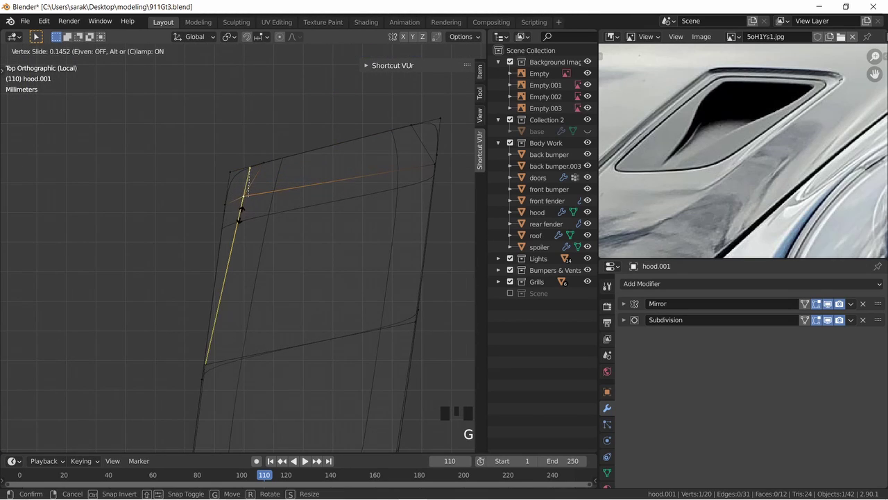
{"action": "left_click", "coordinate": [247, 254]}
{"action": "key", "text": "g"}
{"action": "key", "text": "g"}
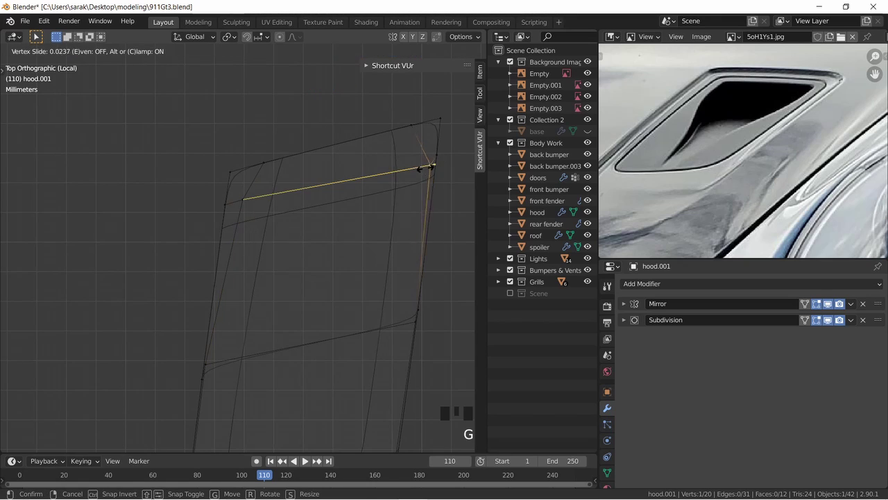
{"action": "left_click", "coordinate": [406, 184]}
{"action": "key", "text": "ctrl+z"}
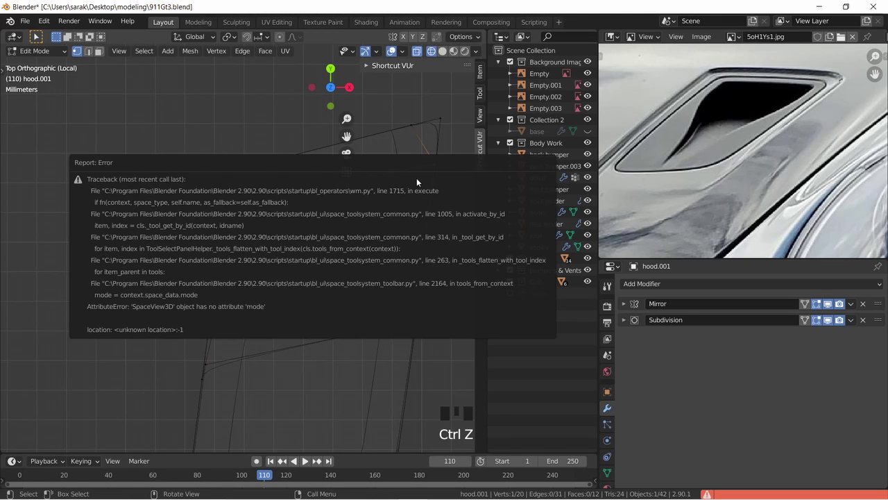
{"action": "key", "text": "g"}
{"action": "key", "text": "g"}
{"action": "left_click", "coordinate": [407, 212]}
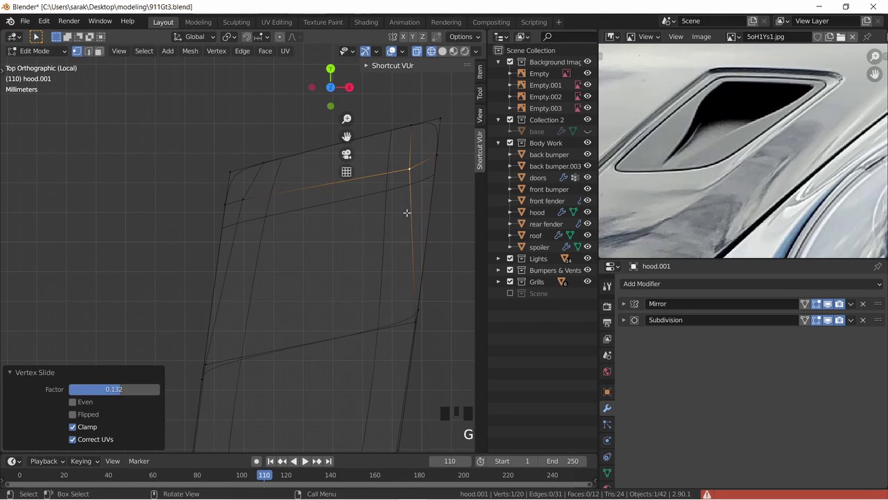
Slide the inner vertices at both ends of the vent panel's middle cross edge inward along that edge.
{"action": "left_click", "coordinate": [405, 319]}
{"action": "key", "text": "g"}
{"action": "key", "text": "g"}
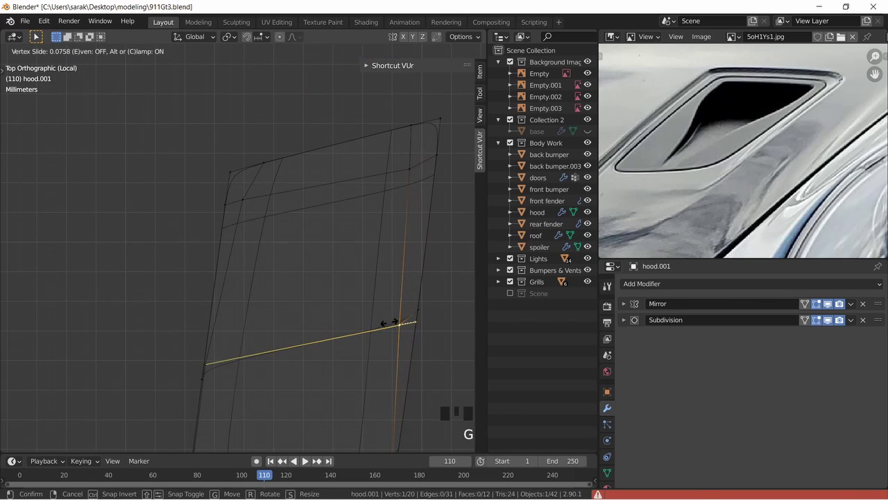
{"action": "left_click", "coordinate": [399, 323]}
{"action": "middle_click_drag", "start_coordinate": [399, 323], "coordinate": [387, 257], "text": "shift"}
{"action": "left_click", "coordinate": [219, 292]}
{"action": "key", "text": "g"}
{"action": "key", "text": "g"}
{"action": "left_click", "coordinate": [250, 299]}
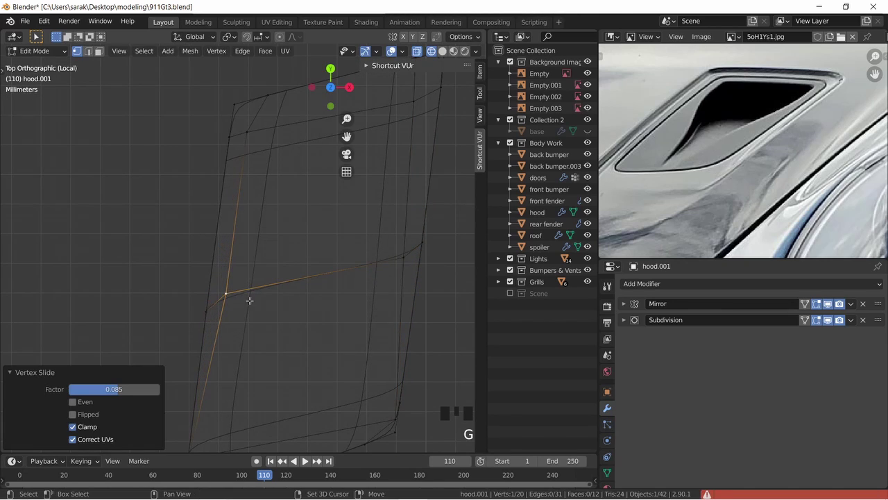
Slide the inner vertices at the vent panel's two lower corners inward to even out the border.
{"action": "middle_click_drag", "start_coordinate": [250, 300], "coordinate": [240, 317], "text": "shift"}
{"action": "left_click", "coordinate": [224, 357]}
{"action": "key", "text": "g"}
{"action": "key", "text": "g"}
{"action": "left_click", "coordinate": [241, 354]}
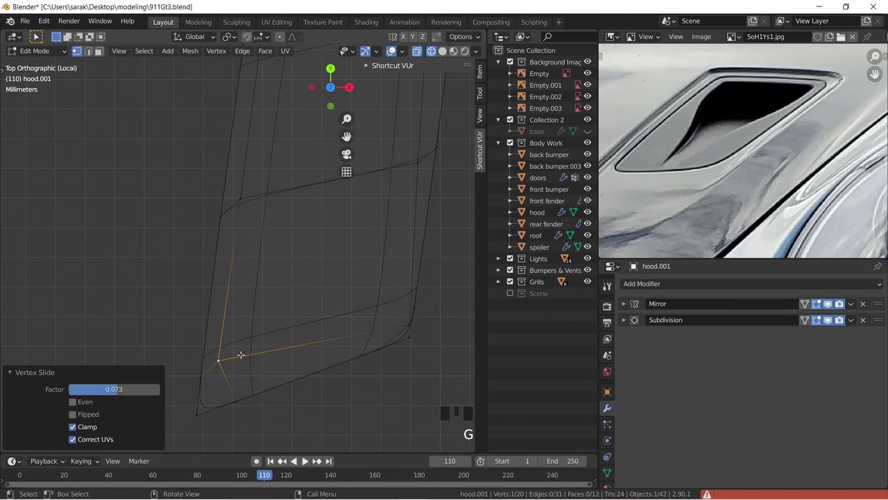
{"action": "key", "text": "g"}
{"action": "key", "text": "g"}
{"action": "left_click", "coordinate": [402, 324]}
Slide the inner vertex at the upper-right corner closer to the corner in solid shading, and return to wireframe.
{"action": "key", "text": "z"}
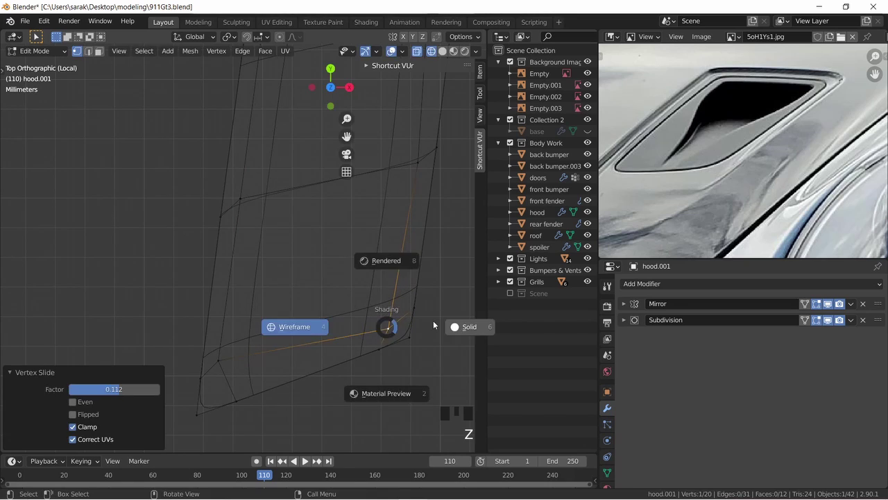
{"action": "left_click", "coordinate": [444, 324]}
{"action": "scroll", "coordinate": [379, 250], "scroll_direction": "down", "scroll_amount": 2}
{"action": "middle_click_drag", "start_coordinate": [378, 250], "coordinate": [338, 245], "text": "shift"}
{"action": "left_click", "coordinate": [357, 158]}
{"action": "key", "text": "g"}
{"action": "key", "text": "g"}
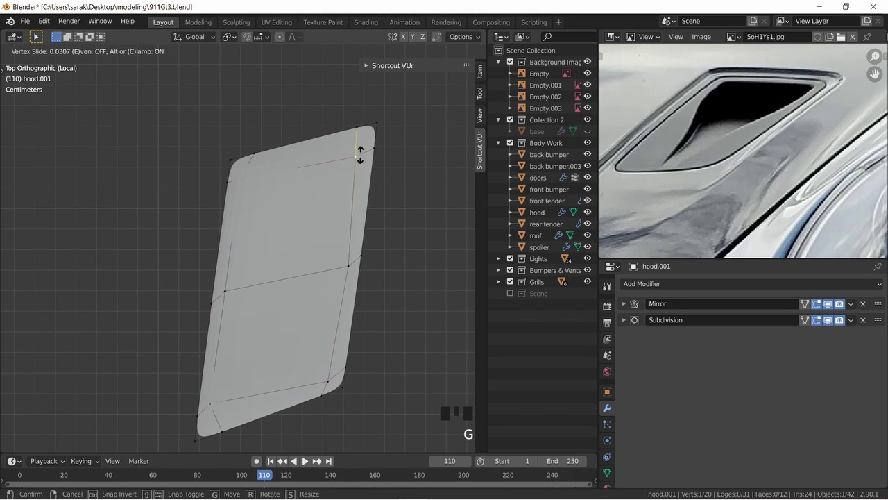
{"action": "left_click", "coordinate": [361, 153]}
{"action": "key", "text": "z"}
{"action": "left_click", "coordinate": [275, 174]}
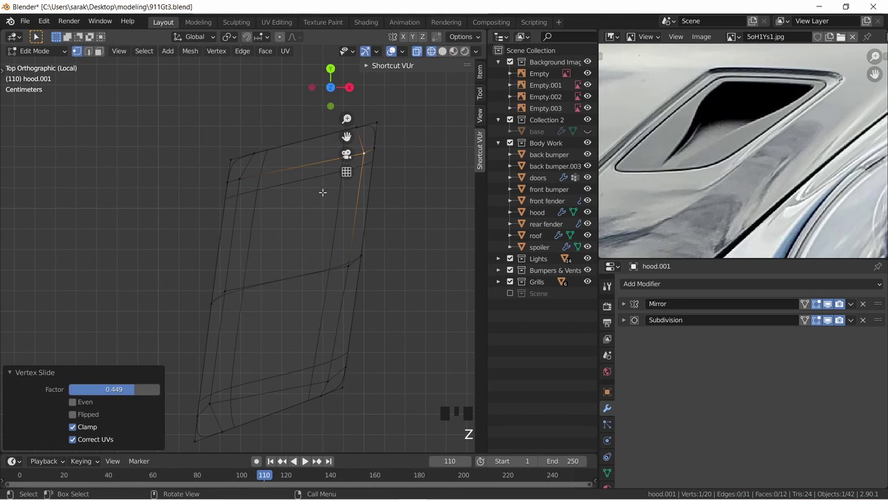
{"action": "middle_click_drag", "start_coordinate": [260, 199], "coordinate": [252, 208], "text": "shift"}
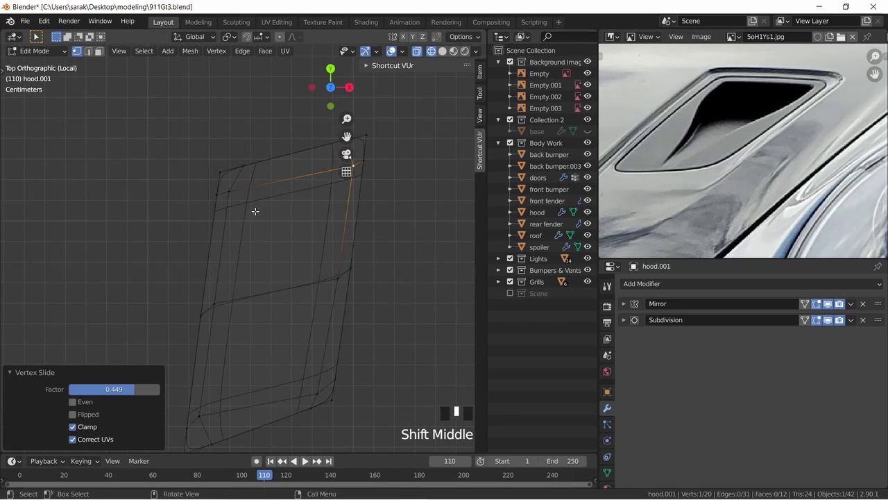
Cut the funnel-shaped duct outline into the vent panel with the Knife, wide along the top and narrowing to a slot near the bottom.
{"action": "key", "text": "a"}
{"action": "key", "text": "a"}
{"action": "key", "text": "a"}
{"action": "key", "text": "k"}
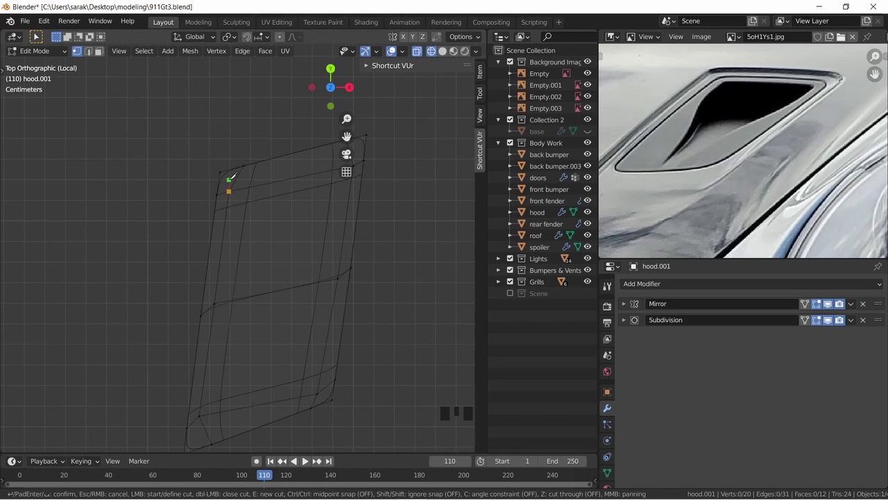
{"action": "left_click", "coordinate": [230, 178]}
{"action": "middle_click_drag", "start_coordinate": [234, 179], "coordinate": [208, 186], "text": "shift"}
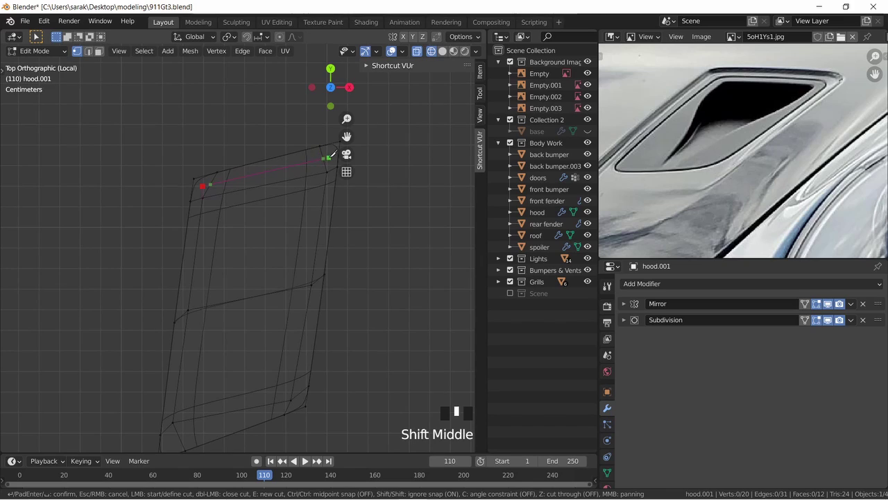
{"action": "left_click", "coordinate": [329, 157]}
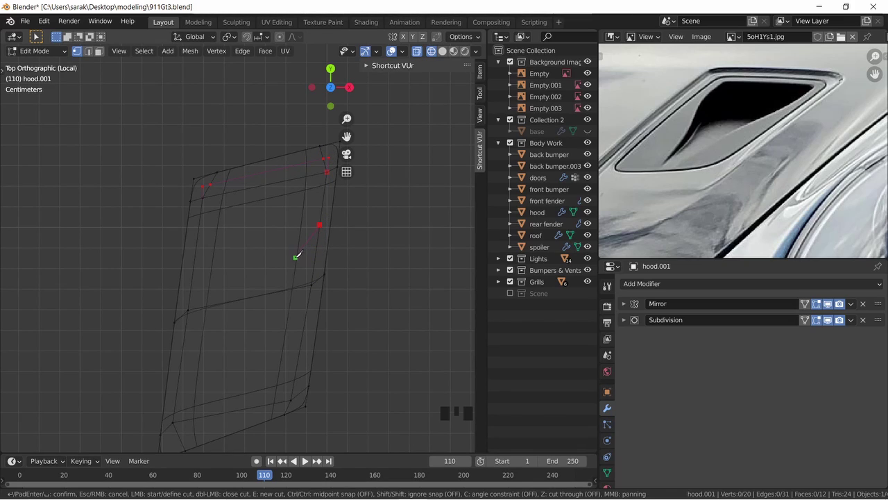
{"action": "left_click", "coordinate": [275, 291]}
{"action": "middle_click_drag", "start_coordinate": [275, 291], "coordinate": [266, 221], "text": "shift"}
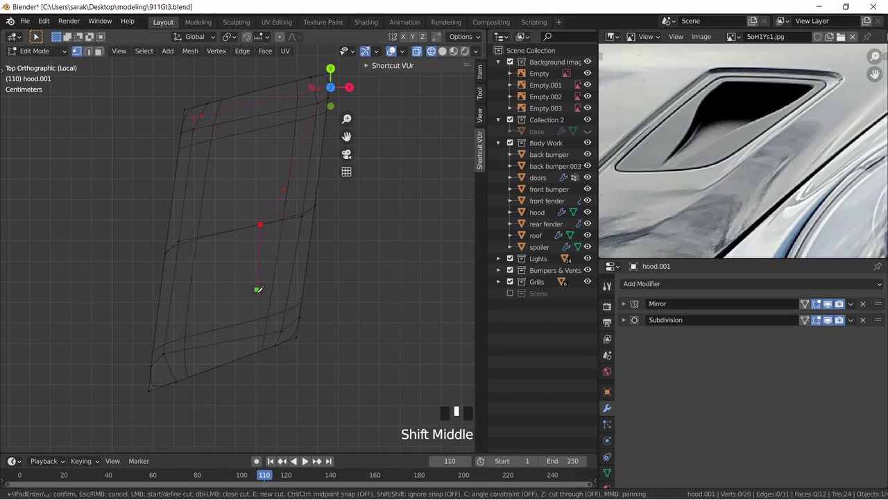
{"action": "left_click", "coordinate": [245, 347]}
{"action": "left_click", "coordinate": [217, 358]}
{"action": "left_click", "coordinate": [194, 162]}
{"action": "key", "text": "Return"}
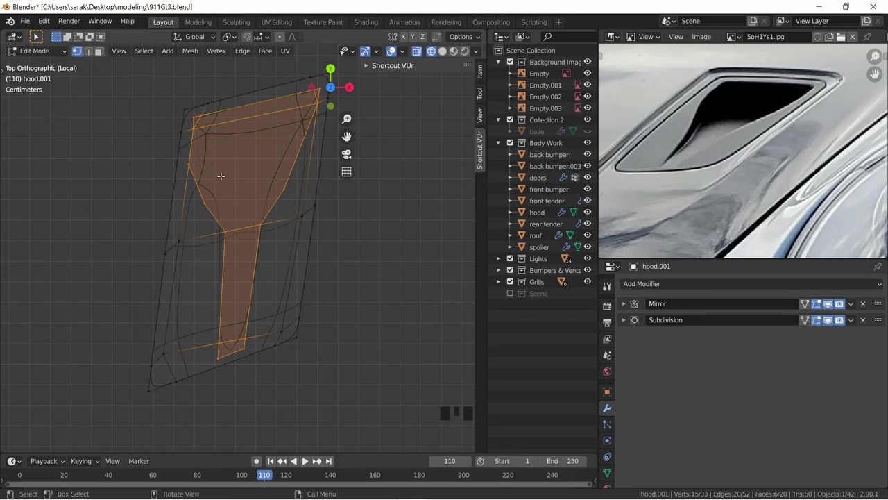
Delete the faces inside the duct outline and check the opening in Object Mode.
{"action": "key", "text": "x"}
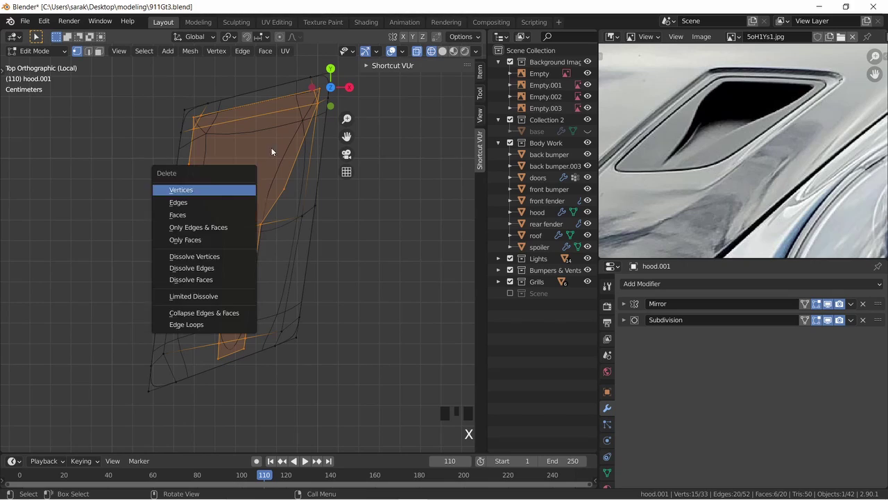
{"action": "key", "text": "x"}
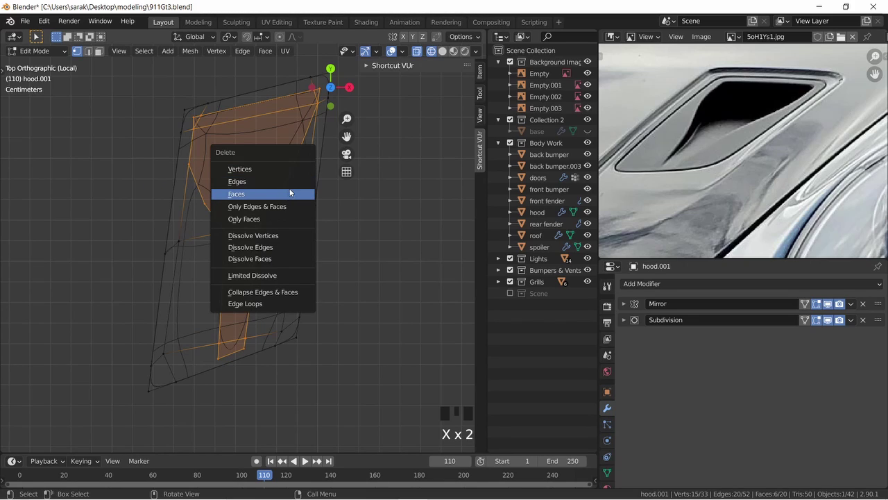
{"action": "left_click", "coordinate": [290, 193]}
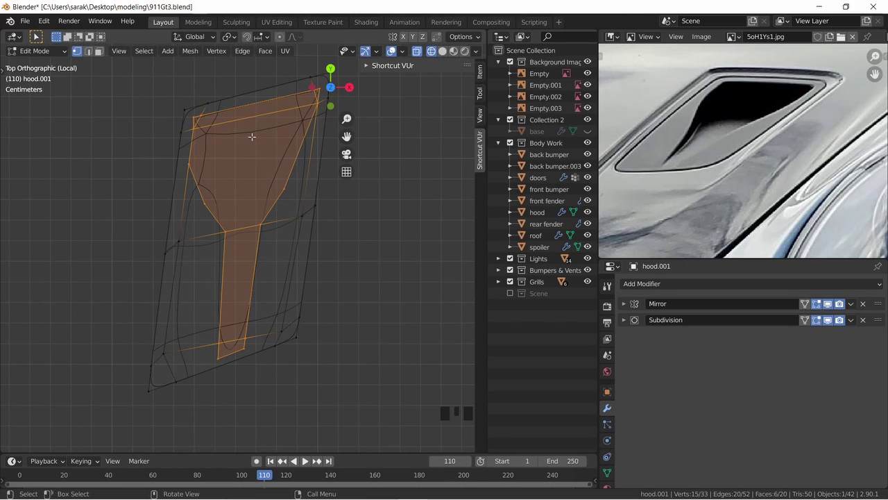
{"action": "key", "text": "x"}
{"action": "left_click", "coordinate": [247, 215]}
{"action": "key", "text": "Tab"}
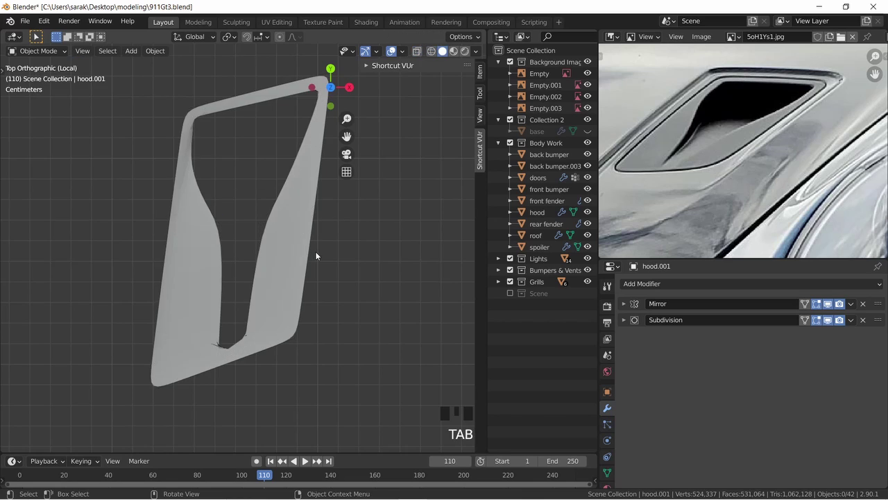
{"action": "middle_click_drag", "start_coordinate": [315, 251], "coordinate": [294, 243]}
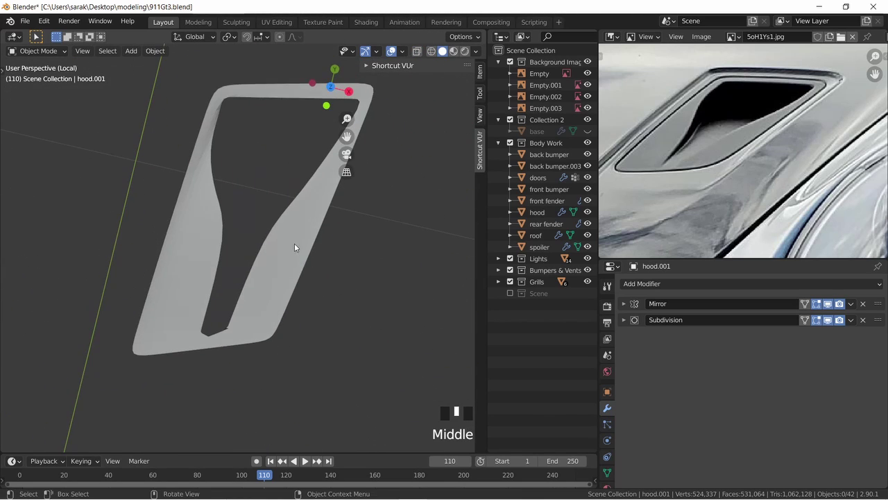
Turn off the Subdivision modifier's display in Edit Mode to show the vent panel's bare cage.
{"action": "key", "text": "Tab"}
{"action": "left_click", "coordinate": [250, 256], "text": "alt"}
{"action": "scroll", "coordinate": [278, 261], "scroll_direction": "up", "scroll_amount": 1}
{"action": "key", "text": "a"}
{"action": "key", "text": "a"}
{"action": "key", "text": "a"}
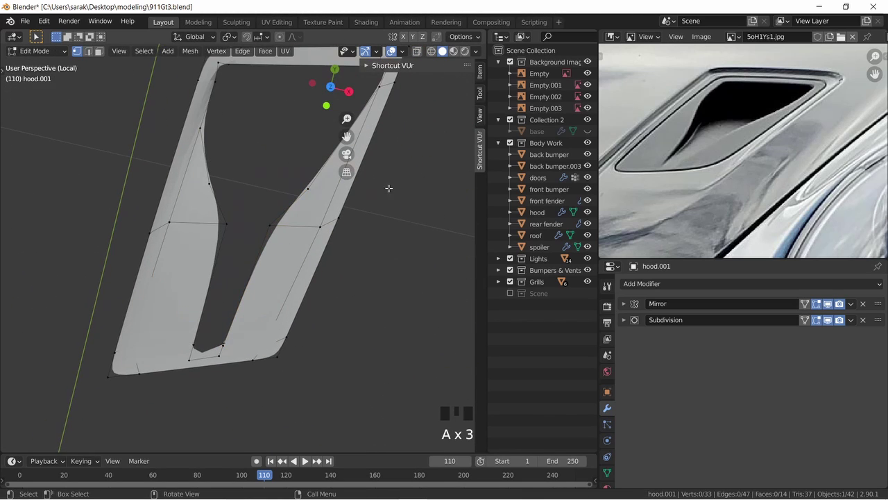
{"action": "left_click", "coordinate": [816, 319]}
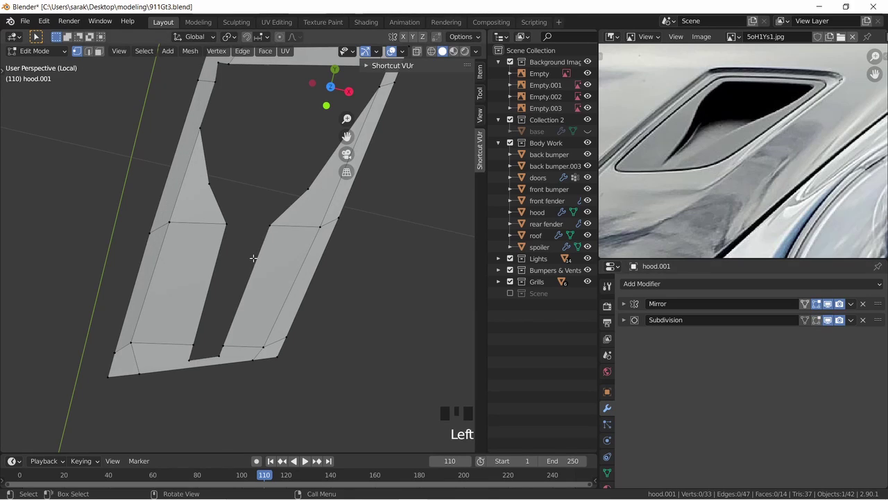
Knife a short edge down to the bottom border on each side of the duct slot and connect the cuts to the slot's lower corners.
{"action": "scroll", "coordinate": [253, 257], "scroll_direction": "up", "scroll_amount": 2}
{"action": "middle_click_drag", "start_coordinate": [254, 258], "coordinate": [280, 281], "text": "shift"}
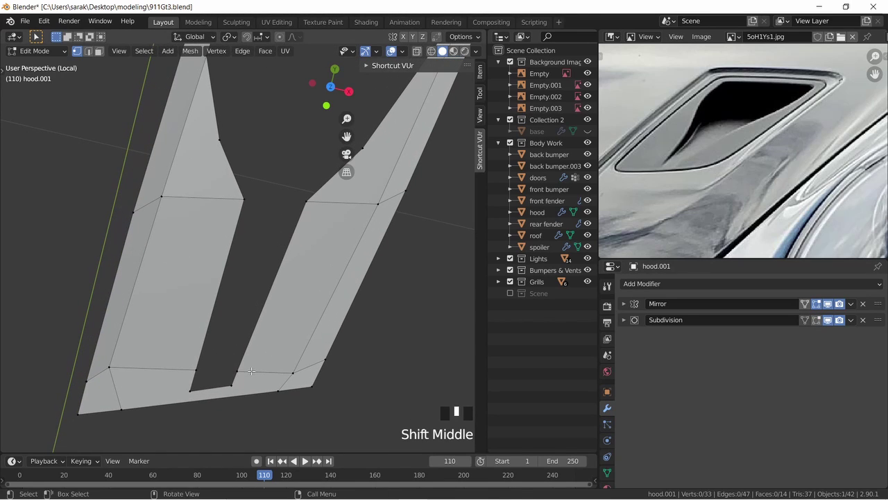
{"action": "key", "text": "k"}
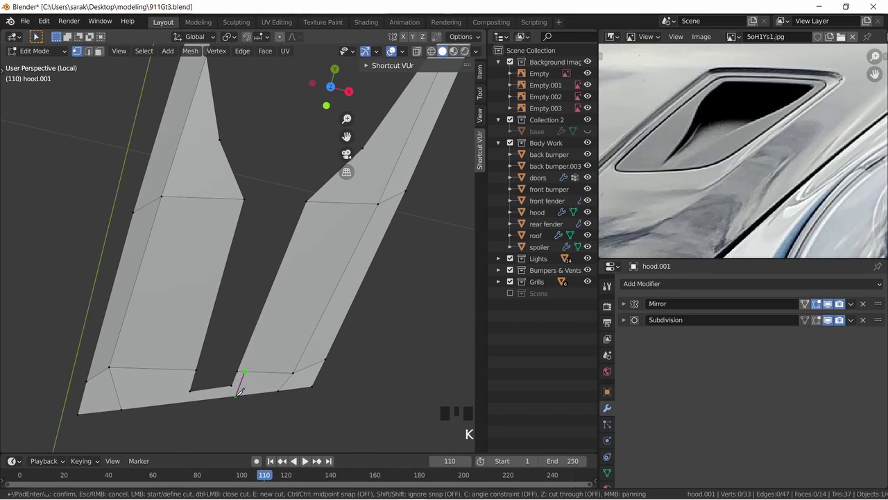
{"action": "key", "text": "Return"}
{"action": "key", "text": "k"}
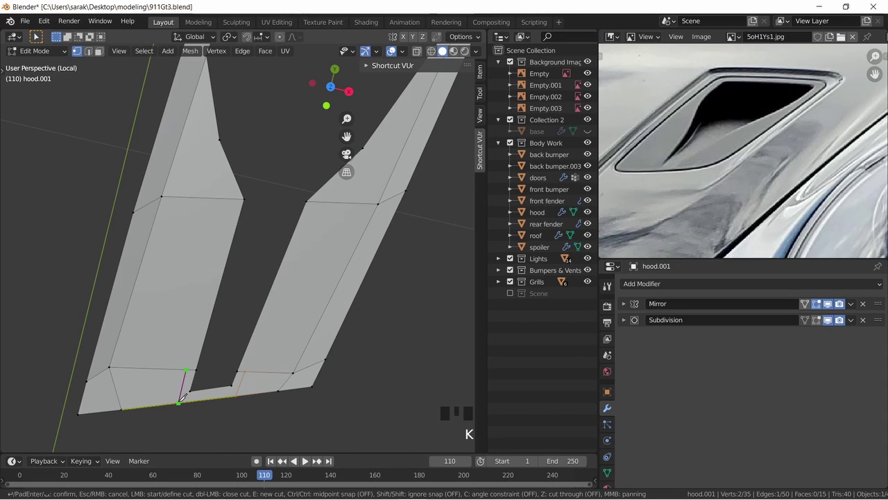
{"action": "key", "text": "Return"}
{"action": "left_click", "coordinate": [182, 397]}
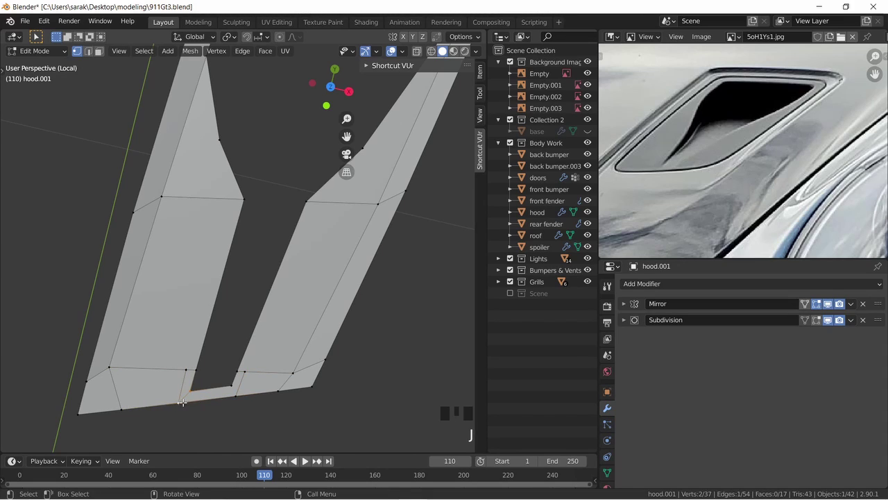
{"action": "middle_click_drag", "start_coordinate": [237, 393], "coordinate": [267, 370], "text": "shift"}
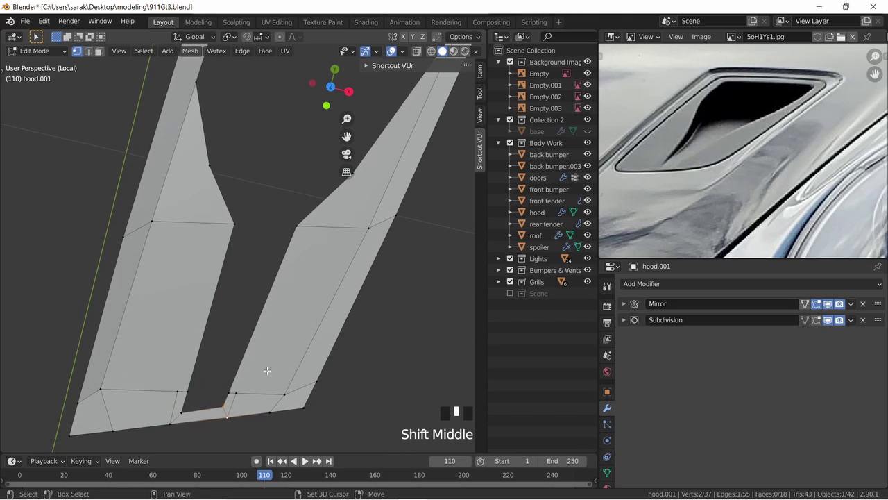
Knife a support loop closely around the duct opening, from the slot's lower right up, across the top and down to its lower left.
{"action": "key", "text": "k"}
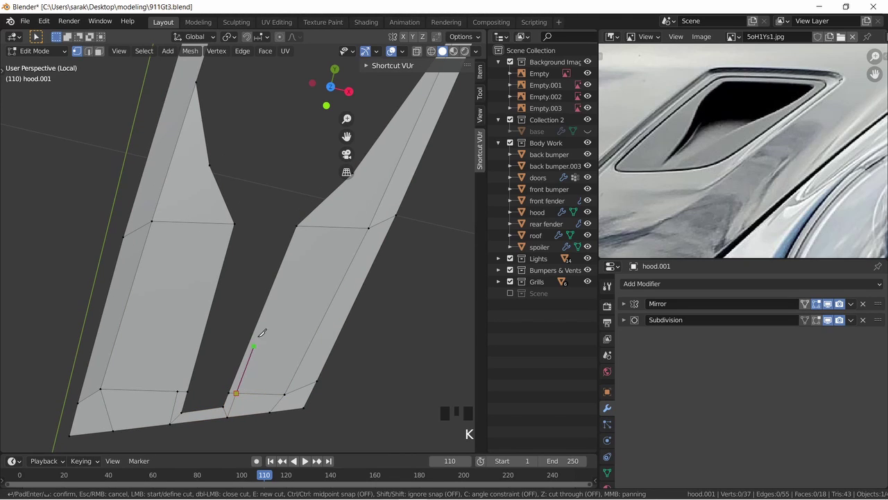
{"action": "left_click", "coordinate": [309, 232]}
{"action": "middle_click_drag", "start_coordinate": [309, 232], "coordinate": [262, 297], "text": "shift"}
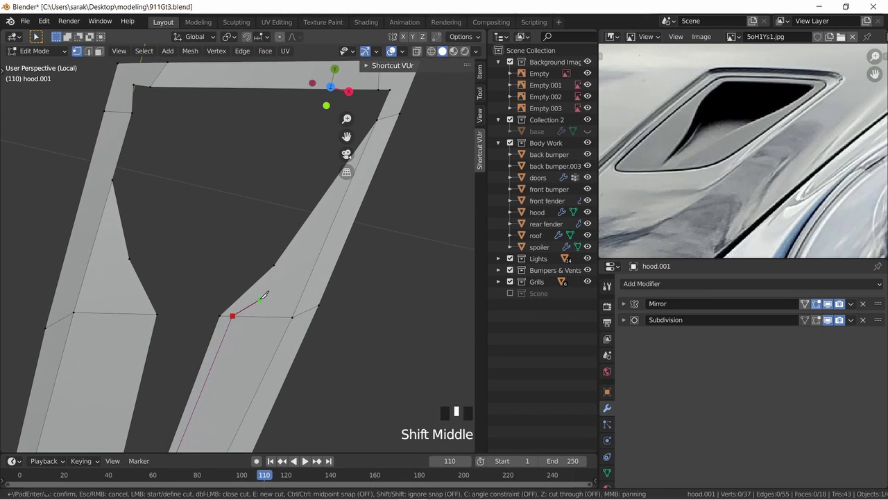
{"action": "left_click", "coordinate": [285, 269]}
{"action": "middle_click_drag", "start_coordinate": [345, 192], "coordinate": [291, 267], "text": "shift"}
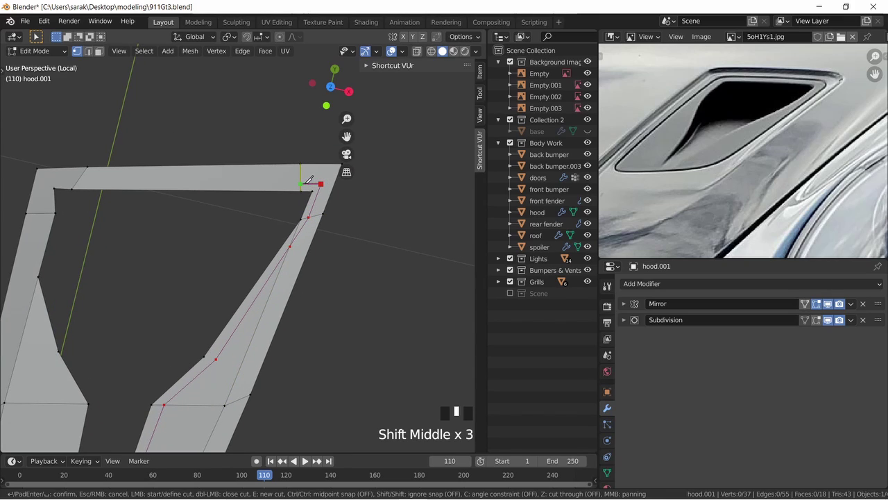
{"action": "key", "text": "shift"}
{"action": "left_click", "coordinate": [45, 181]}
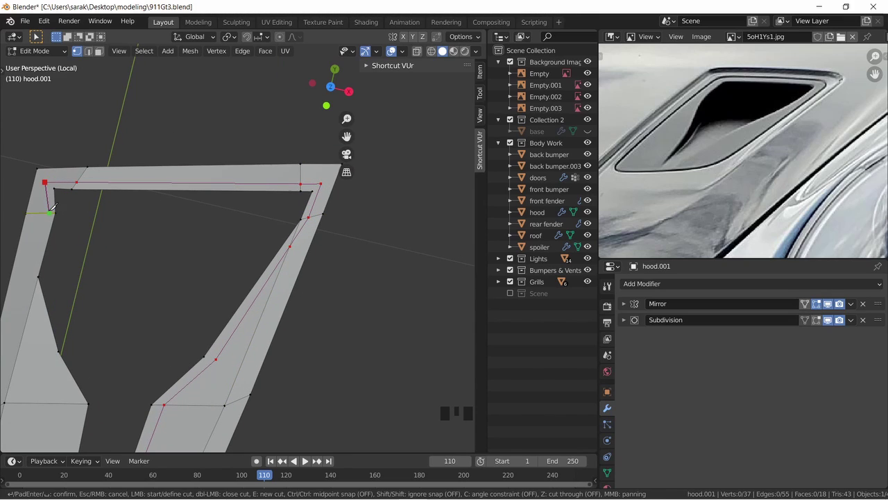
{"action": "left_click", "coordinate": [49, 213]}
{"action": "middle_click_drag", "start_coordinate": [85, 211], "coordinate": [143, 186], "text": "shift"}
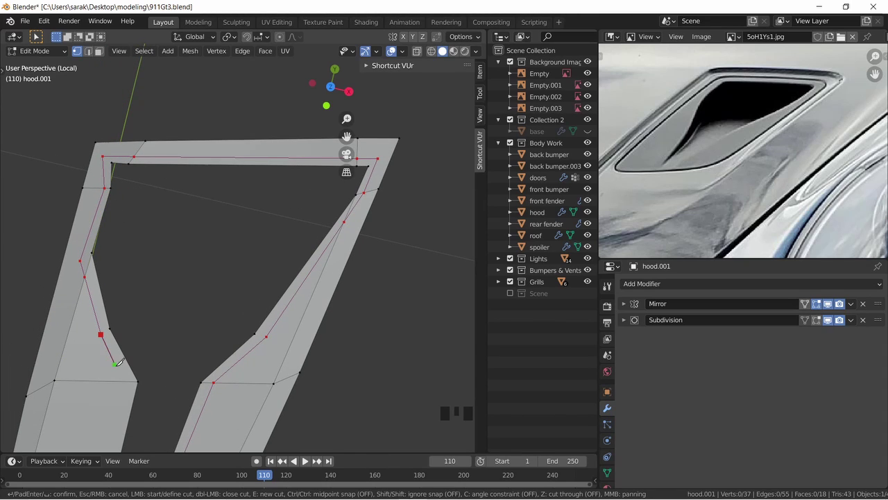
{"action": "middle_click_drag", "start_coordinate": [125, 377], "coordinate": [145, 413], "text": "shift"}
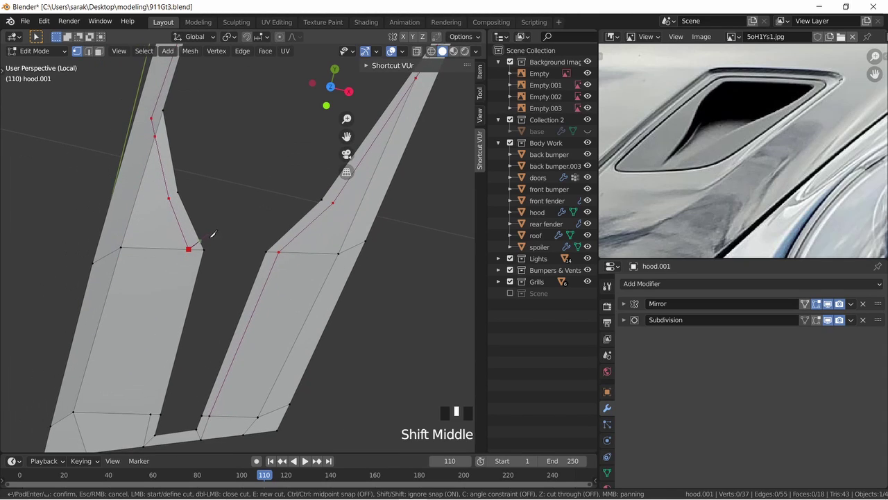
{"action": "left_click", "coordinate": [151, 414]}
{"action": "key", "text": "Return"}
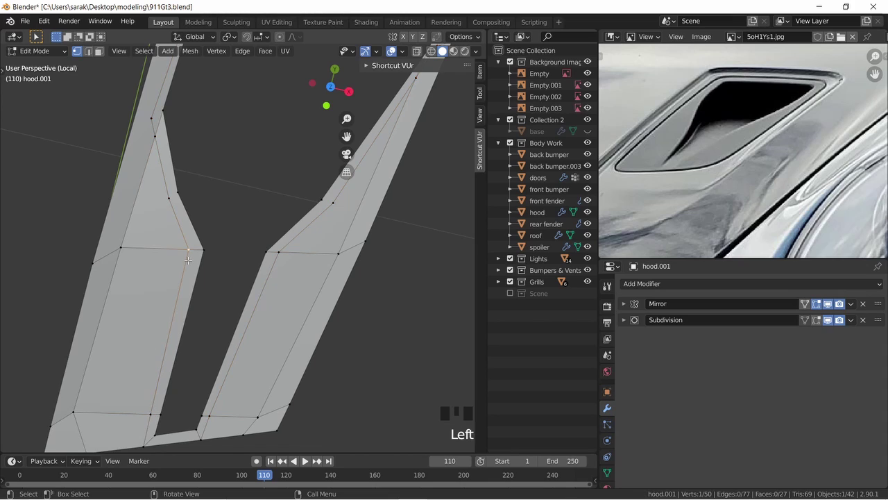
Slide the support loop's vertex at the left of the neck along its edge and connect the loop's corners to the surrounding vertices.
{"action": "key", "text": "g"}
{"action": "key", "text": "g"}
{"action": "left_click", "coordinate": [191, 259]}
{"action": "left_click", "coordinate": [172, 191]}
{"action": "middle_click_drag", "start_coordinate": [328, 208], "coordinate": [364, 229], "text": "shift"}
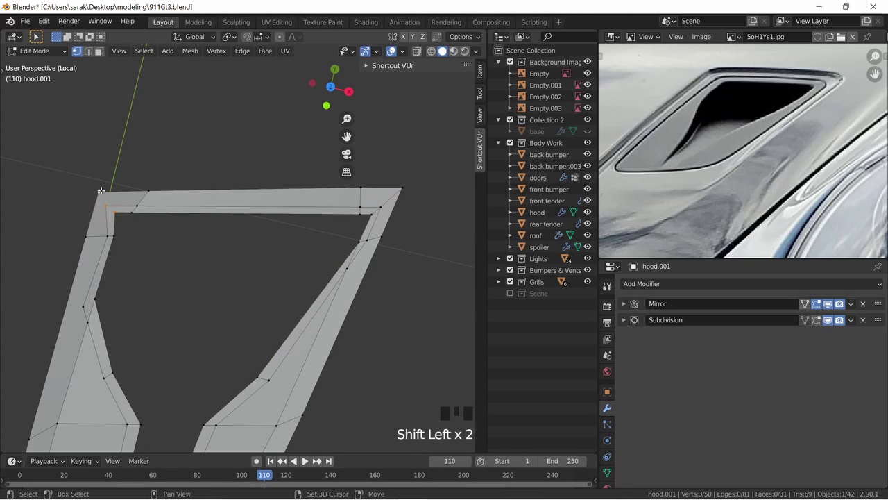
{"action": "key", "text": "a"}
{"action": "key", "text": "a"}
{"action": "key", "text": "a"}
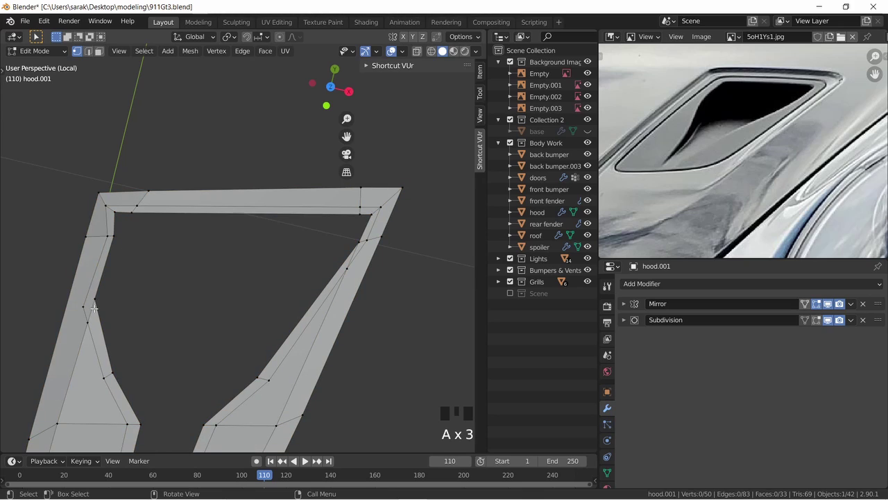
Slide the stray support-loop vertices on the left side and below the upper-right corner onto their neighbours, and merge the mesh by distance.
{"action": "left_click", "coordinate": [84, 325]}
{"action": "key", "text": "g"}
{"action": "key", "text": "g"}
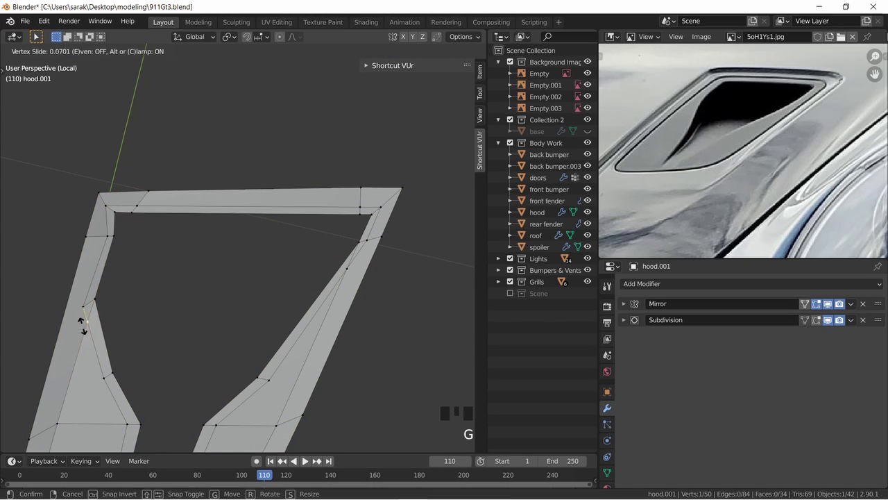
{"action": "left_click", "coordinate": [63, 301]}
{"action": "left_click", "coordinate": [347, 272]}
{"action": "key", "text": "g"}
{"action": "key", "text": "g"}
{"action": "left_click", "coordinate": [379, 247]}
{"action": "key", "text": "a"}
{"action": "key", "text": "F3"}
{"action": "type", "text": "merge"}
{"action": "key", "text": "Return"}
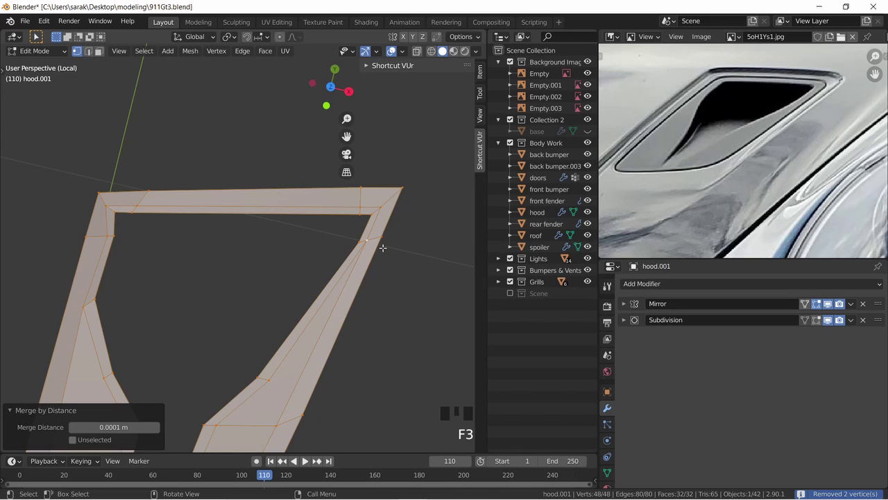
Inspect the subdivided vent panel and its duct opening in Object Mode from several angles, and return to editing.
{"action": "scroll", "coordinate": [345, 367], "scroll_direction": "down", "scroll_amount": 3}
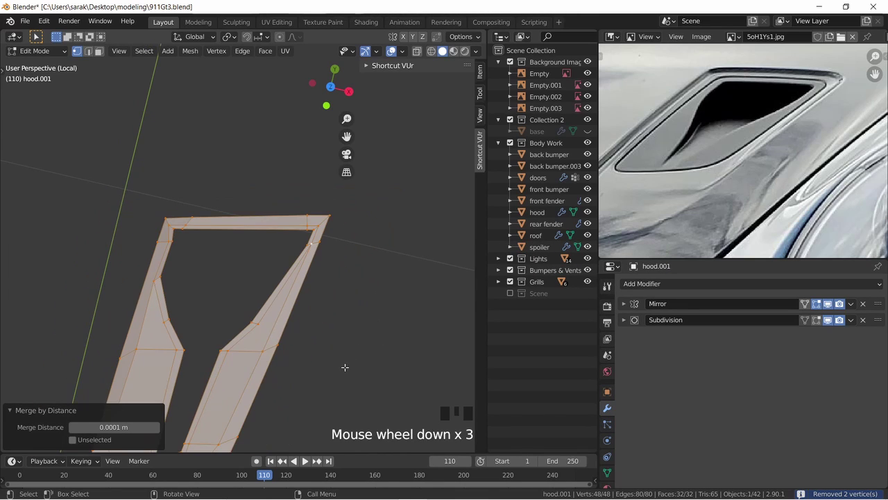
{"action": "middle_click_drag", "start_coordinate": [345, 367], "coordinate": [381, 351]}
{"action": "scroll", "coordinate": [349, 323], "scroll_direction": "down", "scroll_amount": 3}
{"action": "key", "text": "Tab"}
{"action": "left_click", "coordinate": [336, 301]}
{"action": "right_click", "coordinate": [337, 302]}
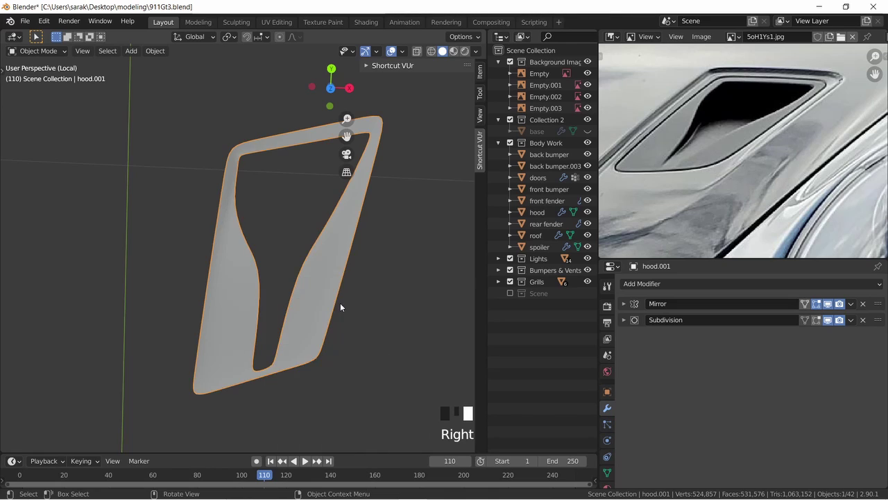
{"action": "middle_click_drag", "start_coordinate": [340, 302], "coordinate": [301, 269]}
{"action": "key", "text": "Tab"}
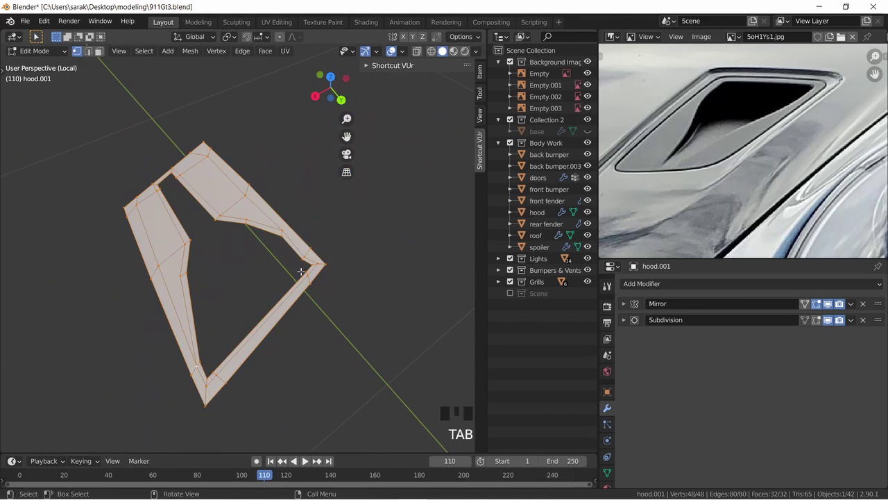
Move the short edge below the duct opening's upper-left corner about 1 mm outward in top view, and save the file.
{"action": "scroll", "coordinate": [317, 261], "scroll_direction": "up", "scroll_amount": 3}
{"action": "scroll", "coordinate": [407, 270], "scroll_direction": "up", "scroll_amount": 1}
{"action": "left_click", "coordinate": [423, 276]}
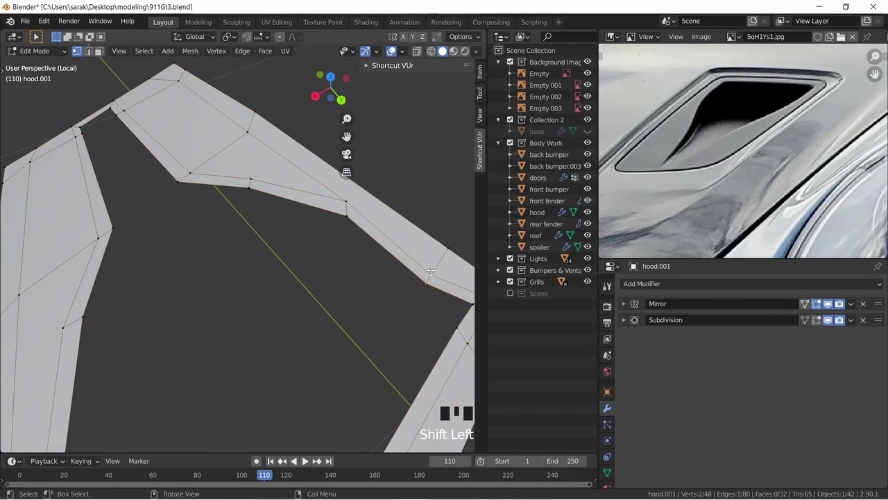
{"action": "key", "text": "KP_7"}
{"action": "key", "text": "g"}
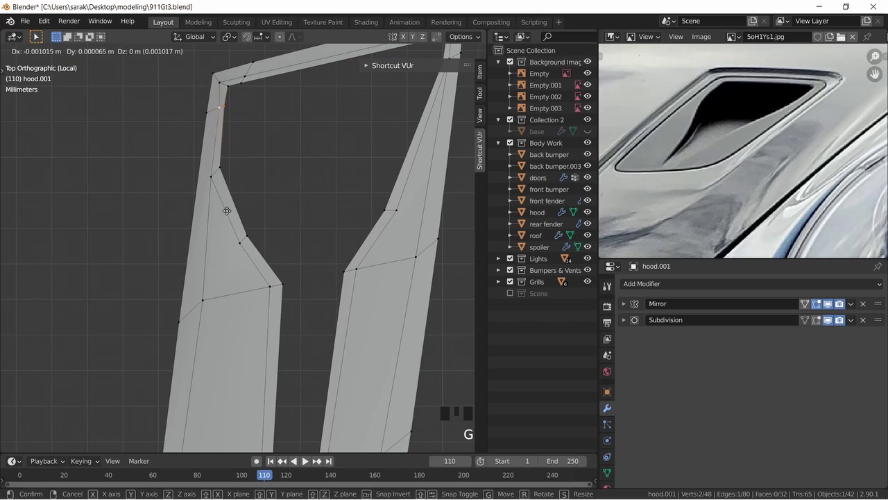
{"action": "left_click", "coordinate": [226, 211]}
{"action": "key", "text": "Tab"}
{"action": "scroll", "coordinate": [249, 201], "scroll_direction": "down", "scroll_amount": 6}
{"action": "key", "text": "ctrl+s"}
{"action": "middle_click_drag", "start_coordinate": [296, 221], "coordinate": [248, 275], "text": "shift"}
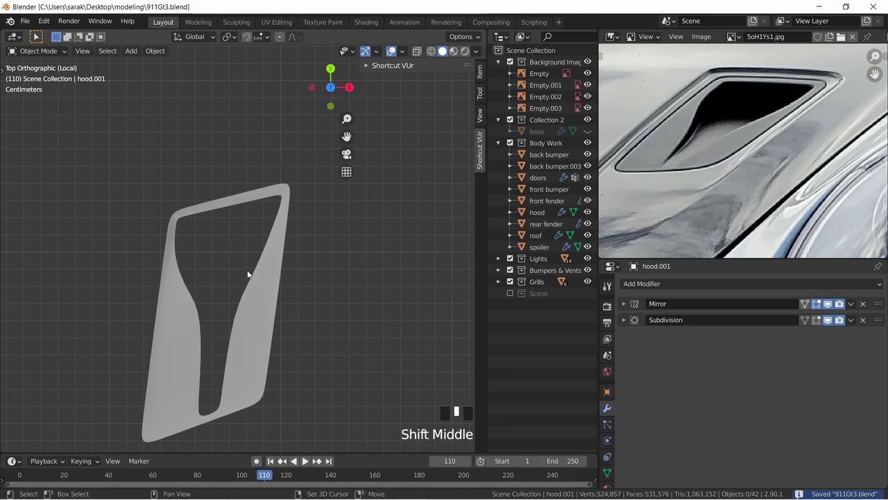
Move the six vertices at the duct opening's upper-left corner slightly inward in top view.
{"action": "key", "text": "Tab"}
{"action": "key", "text": "z"}
{"action": "left_click", "coordinate": [214, 216]}
{"action": "key", "text": "a"}
{"action": "key", "text": "a"}
{"action": "key", "text": "a"}
{"action": "key", "text": "c"}
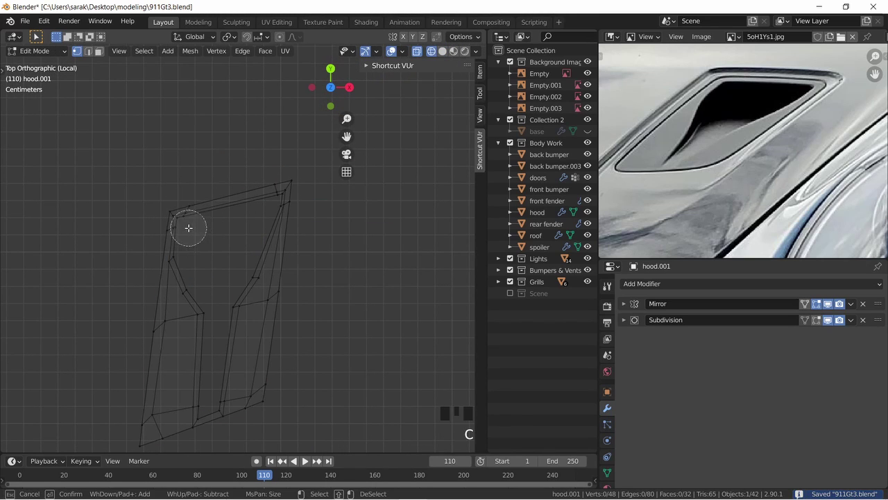
{"action": "key", "text": "Escape"}
{"action": "key", "text": "g"}
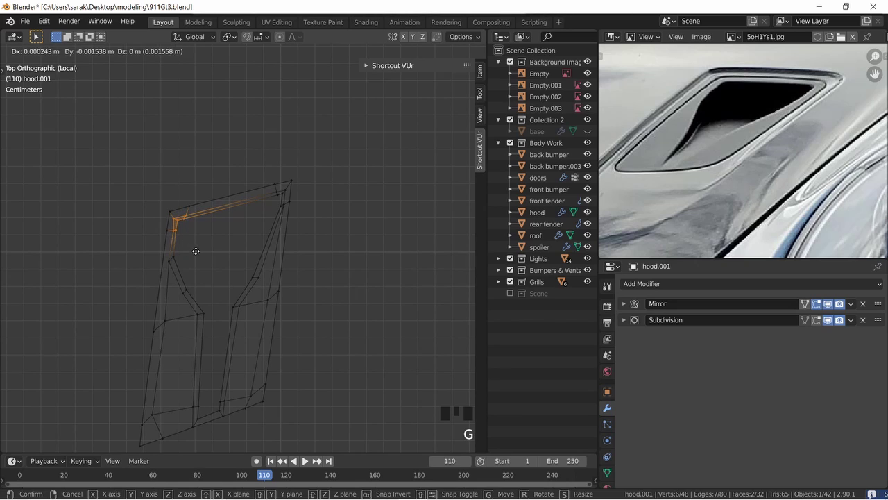
{"action": "left_click", "coordinate": [204, 250]}
Move the two vertices below the opening's upper-left corner slightly inward, check the smoothed panel in Object Mode, and save the file.
{"action": "key", "text": "z"}
{"action": "left_click", "coordinate": [197, 273]}
{"action": "key", "text": "alt+a"}
{"action": "key", "text": "c"}
{"action": "left_click", "coordinate": [176, 264]}
{"action": "right_click", "coordinate": [177, 266]}
{"action": "key", "text": "g"}
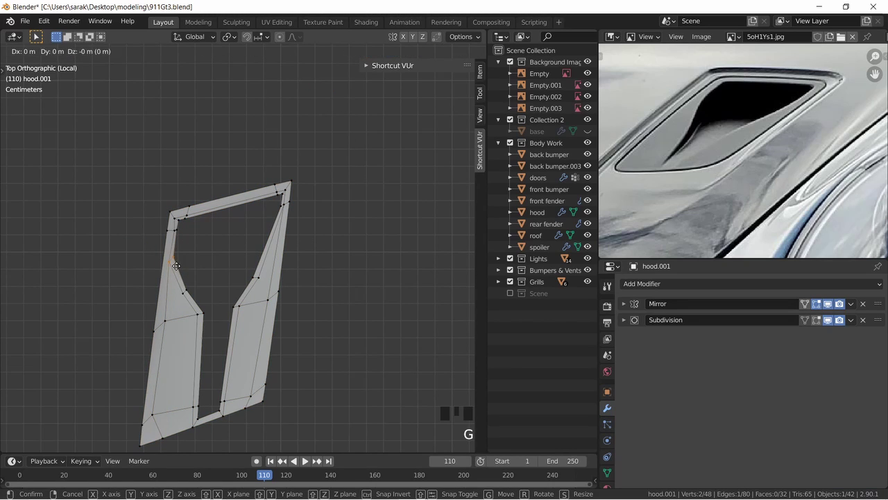
{"action": "left_click", "coordinate": [189, 265]}
{"action": "key", "text": "Tab"}
{"action": "key", "text": "a"}
{"action": "key", "text": "a"}
{"action": "key", "text": "a"}
{"action": "key", "text": "ctrl+s"}
{"action": "scroll", "coordinate": [220, 263], "scroll_direction": "down", "scroll_amount": 1}
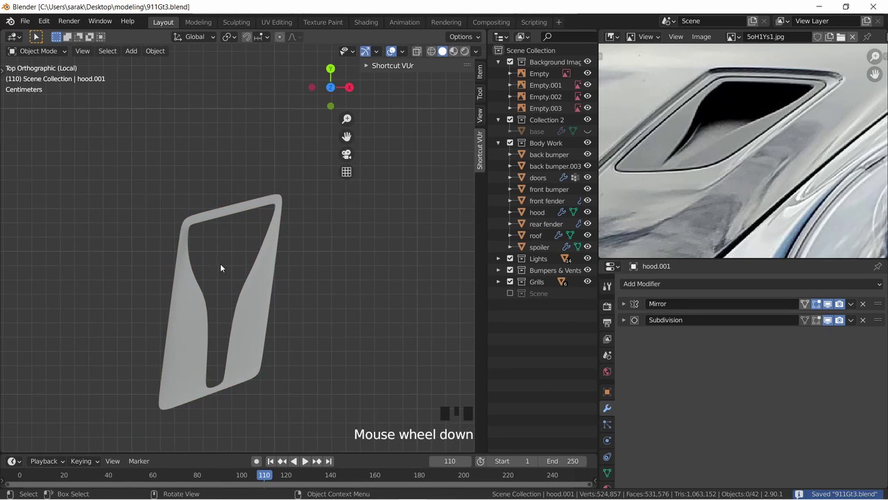
Extrude the duct opening's border about 1.5 mm down along Z and shift the new border slightly along Y.
{"action": "middle_click_drag", "start_coordinate": [220, 263], "coordinate": [218, 212]}
{"action": "key", "text": "Tab"}
{"action": "scroll", "coordinate": [250, 243], "scroll_direction": "up", "scroll_amount": 3}
{"action": "key", "text": "e"}
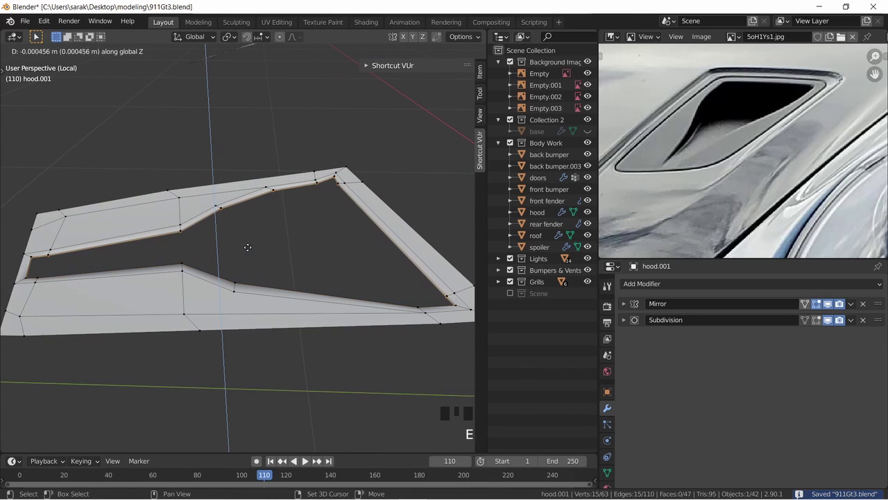
{"action": "left_click", "coordinate": [249, 272]}
{"action": "scroll", "coordinate": [177, 259], "scroll_direction": "up", "scroll_amount": 5}
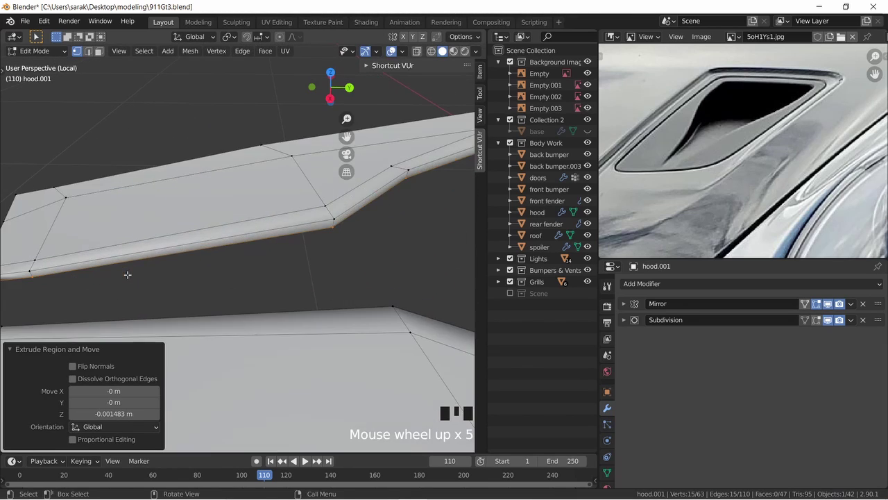
{"action": "middle_click_drag", "start_coordinate": [129, 272], "coordinate": [264, 246], "text": "shift"}
{"action": "key", "text": "g"}
{"action": "key", "text": "y"}
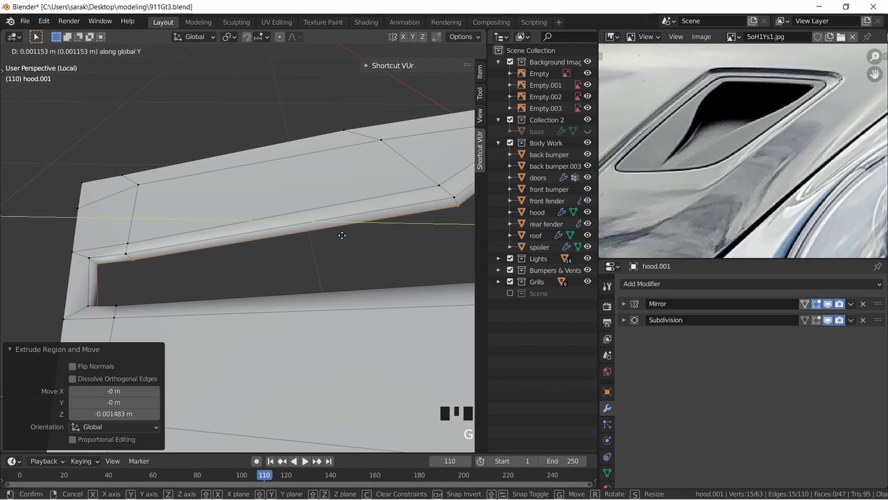
{"action": "left_click", "coordinate": [378, 232]}
Make the narrow end's corner vertex active, set the pivot to Active Element, and scale the extruded border slightly along Y, then uniformly to about 0.976.
{"action": "left_click", "coordinate": [122, 262], "text": "shift"}
{"action": "left_click", "coordinate": [122, 262], "text": "shift"}
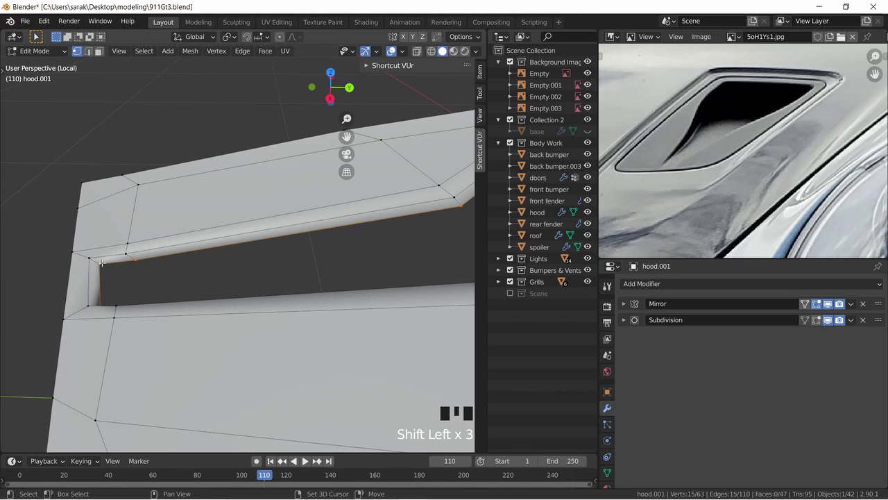
{"action": "scroll", "coordinate": [165, 133], "scroll_direction": "down", "scroll_amount": 3}
{"action": "left_click", "coordinate": [228, 36]}
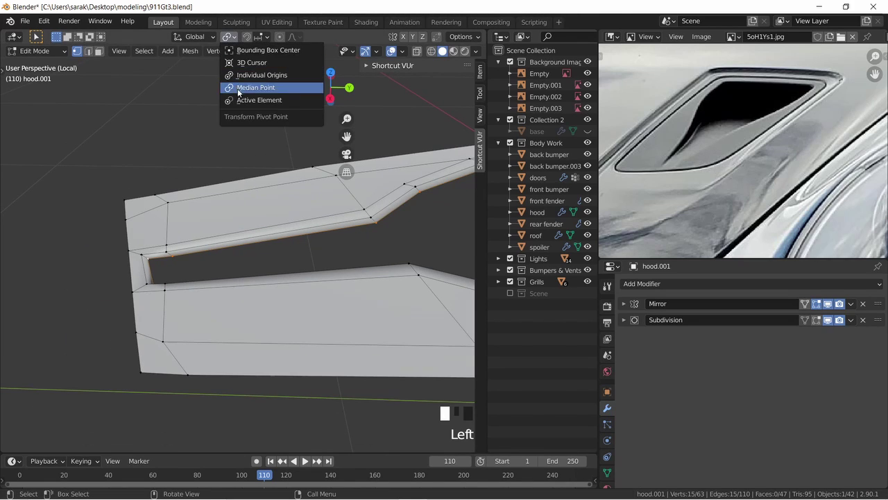
{"action": "middle_click_drag", "start_coordinate": [195, 215], "coordinate": [83, 225], "text": "shift"}
{"action": "scroll", "coordinate": [343, 248], "scroll_direction": "down", "scroll_amount": 2}
{"action": "key", "text": "s"}
{"action": "key", "text": "x"}
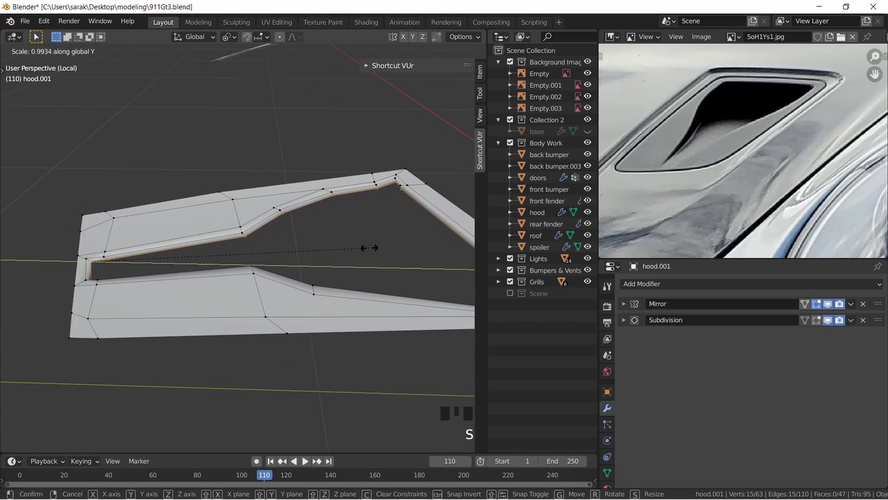
{"action": "left_click", "coordinate": [342, 253]}
{"action": "key", "text": "KP_7"}
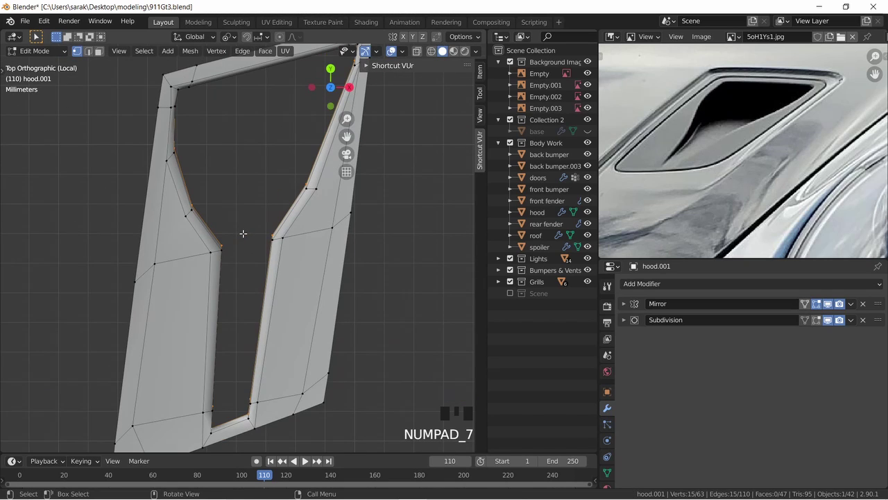
{"action": "key", "text": "s"}
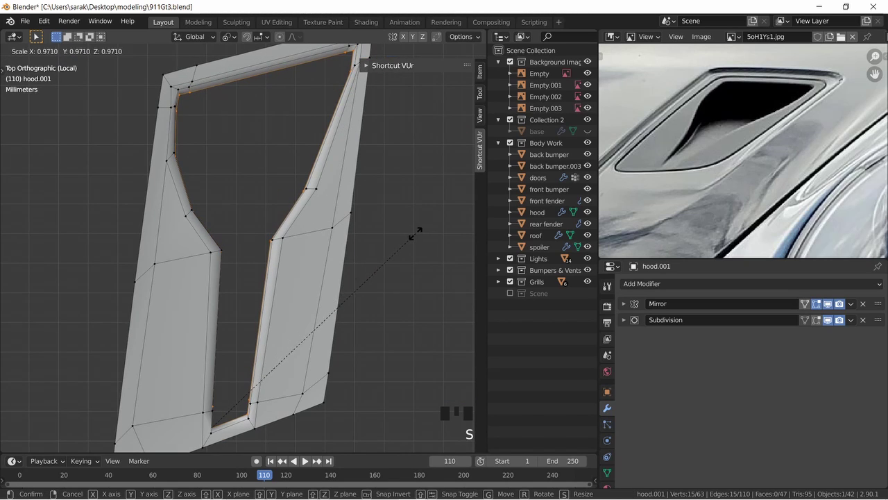
{"action": "left_click", "coordinate": [430, 229]}
Rotate the extruded border about the narrow end in right view so the duct wall deepens toward the wide end.
{"action": "middle_click_drag", "start_coordinate": [430, 228], "coordinate": [323, 192]}
{"action": "key", "text": "KP_3"}
{"action": "key", "text": "r"}
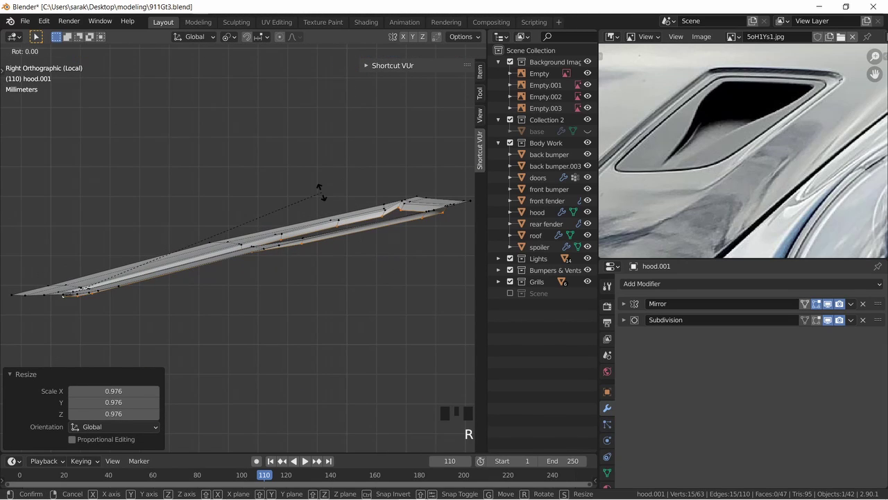
{"action": "left_click", "coordinate": [319, 222]}
{"action": "middle_click_drag", "start_coordinate": [318, 222], "coordinate": [351, 237]}
{"action": "key", "text": "Tab"}
{"action": "key", "text": "Tab"}
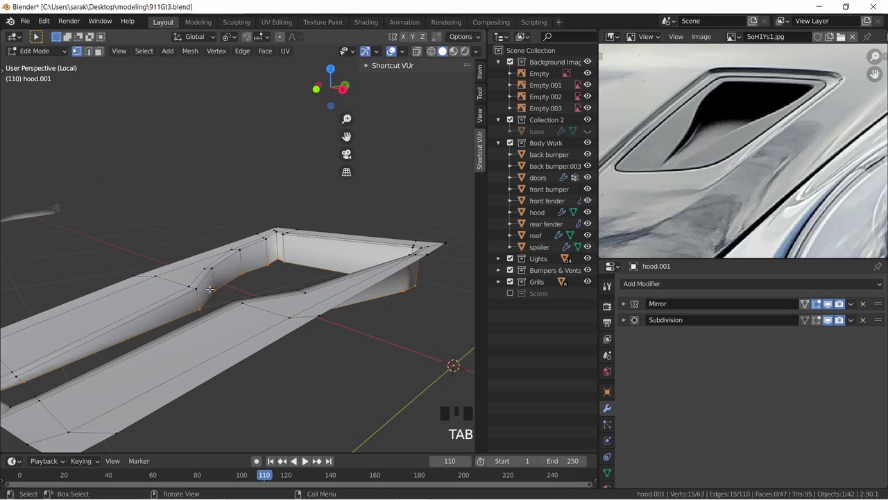
Add a support loop around the duct wall close to its upper edge and check the smoothed result.
{"action": "key", "text": "ctrl+r"}
{"action": "left_click", "coordinate": [192, 294]}
{"action": "left_click", "coordinate": [193, 276]}
{"action": "key", "text": "Tab"}
{"action": "mouse_move", "coordinate": [192, 276]}
{"action": "middle_mouse_down"}
{"action": "mouse_move", "coordinate": [198, 308]}
{"action": "mouse_move", "coordinate": [214, 303]}
{"action": "mouse_move", "coordinate": [68, 284]}
{"action": "mouse_move", "coordinate": [285, 258]}
{"action": "mouse_move", "coordinate": [238, 240]}
{"action": "middle_mouse_up"}
{"action": "scroll", "coordinate": [215, 303], "scroll_direction": "down", "scroll_amount": 5}
{"action": "scroll", "coordinate": [266, 261], "scroll_direction": "up", "scroll_amount": 2}
In wireframe, slide the support loop's edge across the duct's narrow end up close to the rim.
{"action": "key", "text": "Tab"}
{"action": "key", "text": "z"}
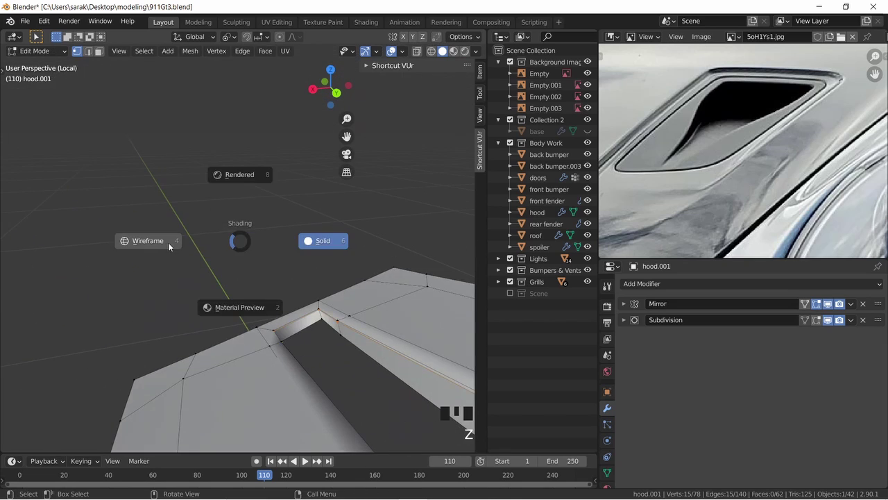
{"action": "left_click", "coordinate": [169, 246]}
{"action": "left_click", "coordinate": [318, 326]}
{"action": "mouse_move", "coordinate": [318, 326]}
{"action": "middle_mouse_down"}
{"action": "mouse_move", "coordinate": [266, 310]}
{"action": "mouse_move", "coordinate": [35, 57]}
{"action": "mouse_move", "coordinate": [188, 262]}
{"action": "mouse_move", "coordinate": [338, 315]}
{"action": "middle_mouse_up"}
{"action": "left_click", "coordinate": [296, 320], "text": "shift"}
{"action": "key", "text": "g"}
{"action": "key", "text": "g"}
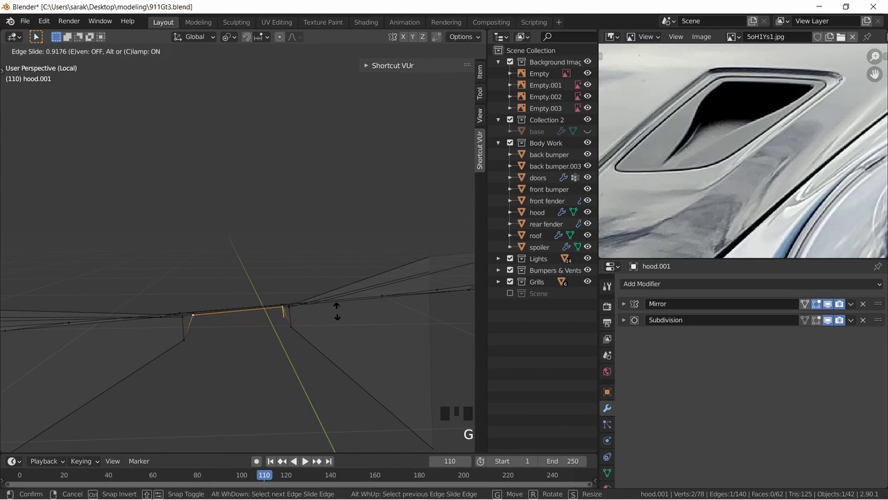
{"action": "left_click", "coordinate": [338, 310]}
Slide the two support-loop vertices beside the narrow end's corners up toward the rim, check the smoothed duct, and save the file.
{"action": "left_click", "coordinate": [221, 340]}
{"action": "key", "text": "g"}
{"action": "key", "text": "g"}
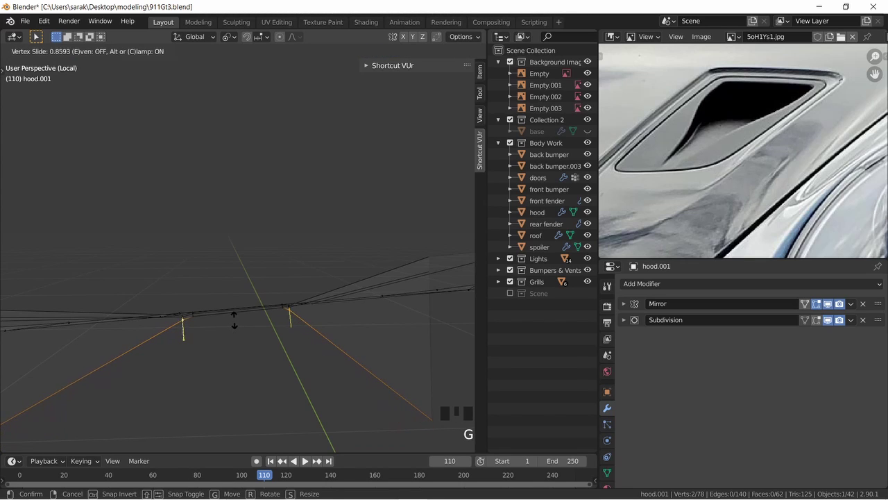
{"action": "left_click", "coordinate": [234, 320]}
{"action": "key", "text": "Tab"}
{"action": "scroll", "coordinate": [253, 315], "scroll_direction": "down", "scroll_amount": 4}
{"action": "mouse_move", "coordinate": [236, 307]}
{"action": "middle_mouse_down"}
{"action": "mouse_move", "coordinate": [244, 320]}
{"action": "mouse_move", "coordinate": [324, 341]}
{"action": "middle_mouse_up"}
{"action": "scroll", "coordinate": [190, 260], "scroll_direction": "up", "scroll_amount": 3}
{"action": "key", "text": "Tab"}
{"action": "key", "text": "ctrl+s"}
Fill the duct's floor with faces between the wall's lower vertices, working from the narrow end to the wide end.
{"action": "key", "text": "z"}
{"action": "left_click", "coordinate": [87, 251]}
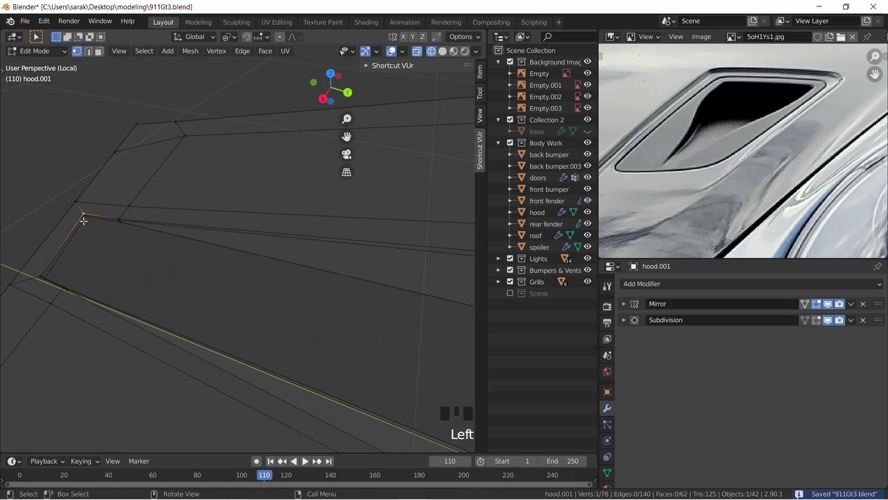
{"action": "middle_click_drag", "start_coordinate": [85, 267], "coordinate": [149, 247]}
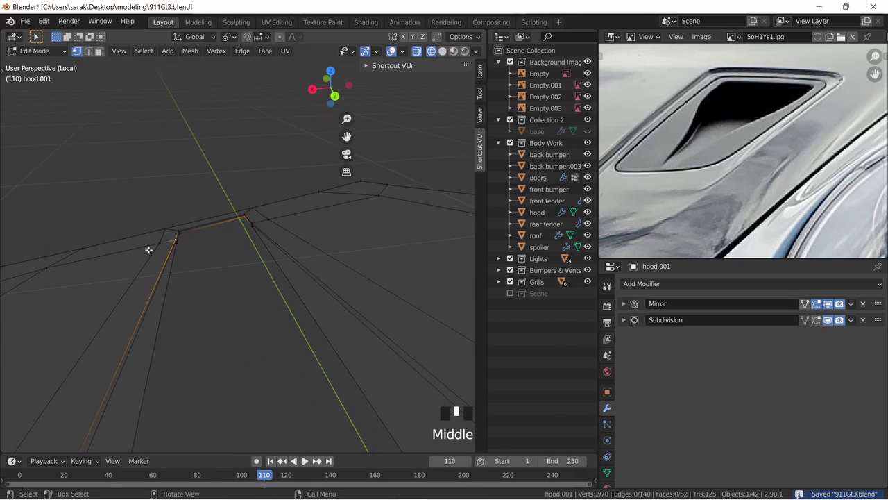
{"action": "left_click", "coordinate": [178, 242]}
{"action": "left_click", "coordinate": [185, 237]}
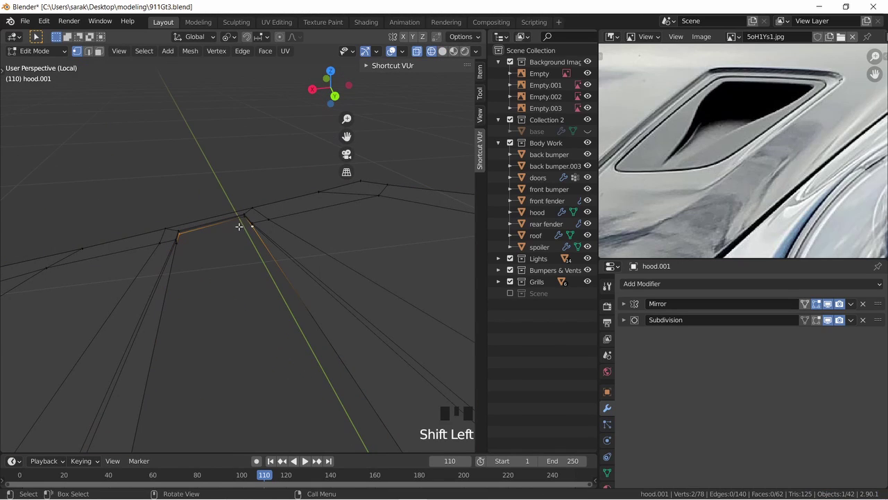
{"action": "middle_click_drag", "start_coordinate": [248, 229], "coordinate": [224, 232], "text": "shift"}
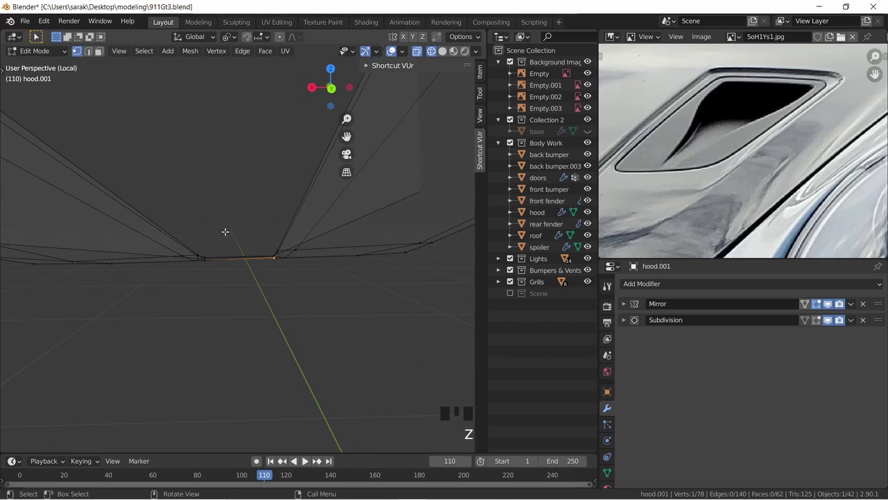
{"action": "scroll", "coordinate": [240, 272], "scroll_direction": "up", "scroll_amount": 7}
{"action": "middle_click_drag", "start_coordinate": [182, 271], "coordinate": [369, 229]}
{"action": "scroll", "coordinate": [261, 273], "scroll_direction": "down", "scroll_amount": 12}
{"action": "key", "text": "f"}
{"action": "key", "text": "f"}
{"action": "key", "text": "f"}
{"action": "key", "text": "f"}
{"action": "key", "text": "f"}
{"action": "key", "text": "f"}
{"action": "key", "text": "f"}
{"action": "key", "text": "Tab"}
{"action": "scroll", "coordinate": [306, 254], "scroll_direction": "up", "scroll_amount": 2}
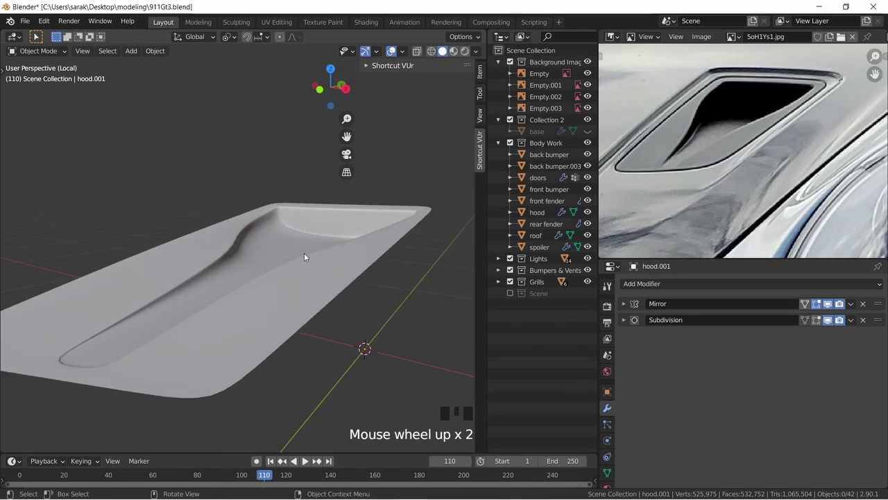
Add a support loop around the duct wall near the floor, check the smoothed shape, and save the file.
{"action": "key", "text": "Tab"}
{"action": "key", "text": "ctrl+r"}
{"action": "left_click", "coordinate": [292, 219]}
{"action": "left_click", "coordinate": [293, 219]}
{"action": "key", "text": "Tab"}
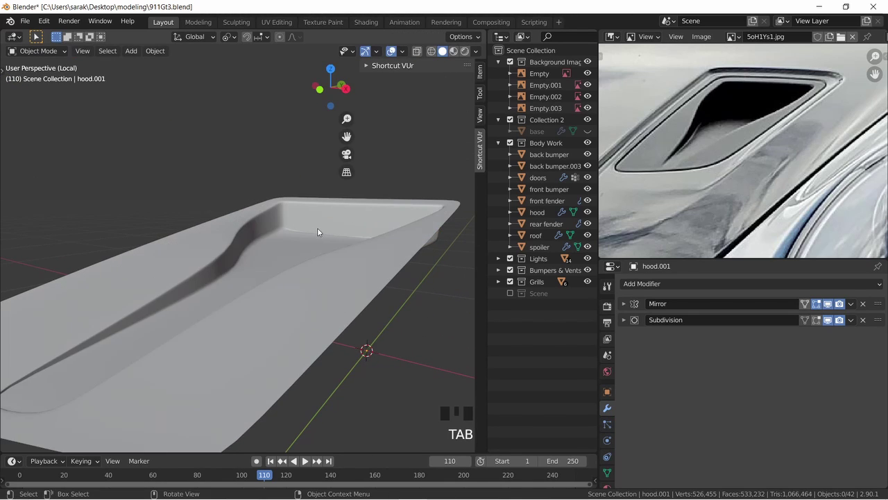
{"action": "middle_click_drag", "start_coordinate": [317, 228], "coordinate": [337, 281]}
{"action": "key", "text": "a"}
{"action": "key", "text": "ctrl+s"}
Delete the three faces of the duct's back wall at the wide end to open the air passage.
{"action": "middle_click_drag", "start_coordinate": [331, 240], "coordinate": [313, 186], "text": "shift"}
{"action": "key", "text": "Tab"}
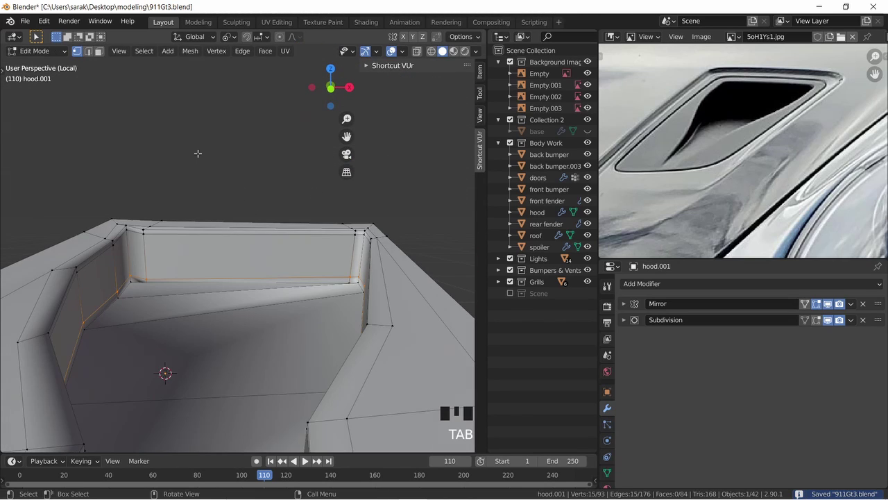
{"action": "left_click", "coordinate": [158, 252], "text": "shift"}
{"action": "left_click", "coordinate": [356, 247], "text": "shift"}
{"action": "key", "text": "x"}
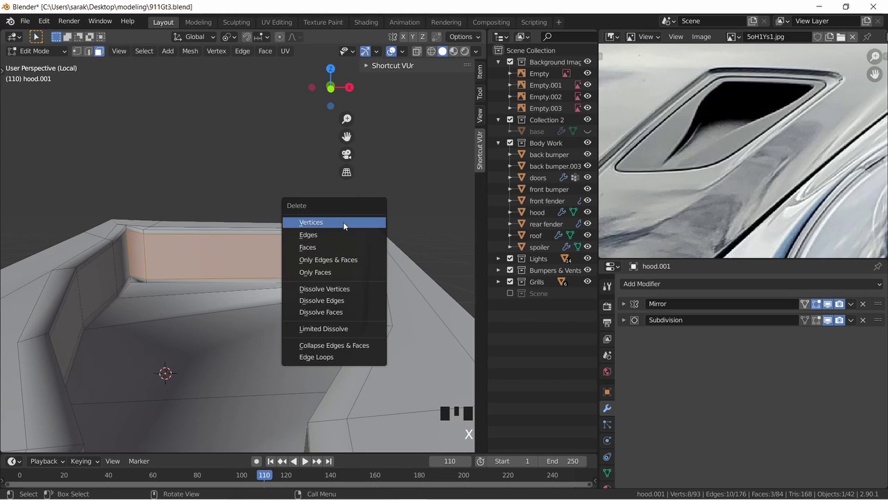
{"action": "left_click", "coordinate": [336, 247]}
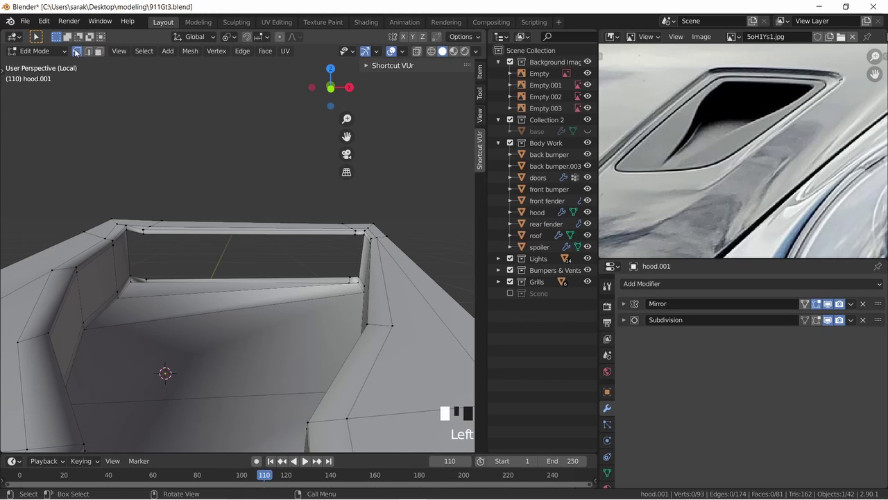
Lower the two upper vertices at the wide end's left corner along Z, check the smoothed opening, and save the file.
{"action": "key", "text": "g"}
{"action": "key", "text": "z"}
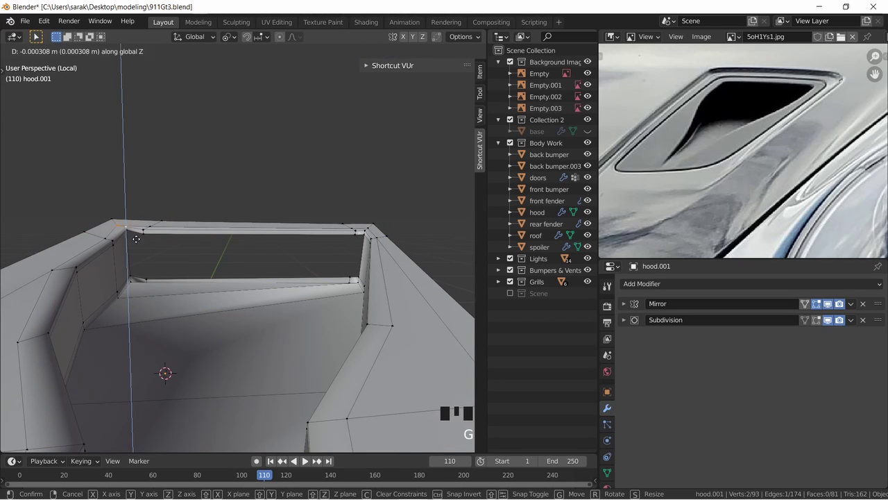
{"action": "left_click", "coordinate": [142, 259]}
{"action": "key", "text": "Tab"}
{"action": "scroll", "coordinate": [174, 246], "scroll_direction": "down", "scroll_amount": 4}
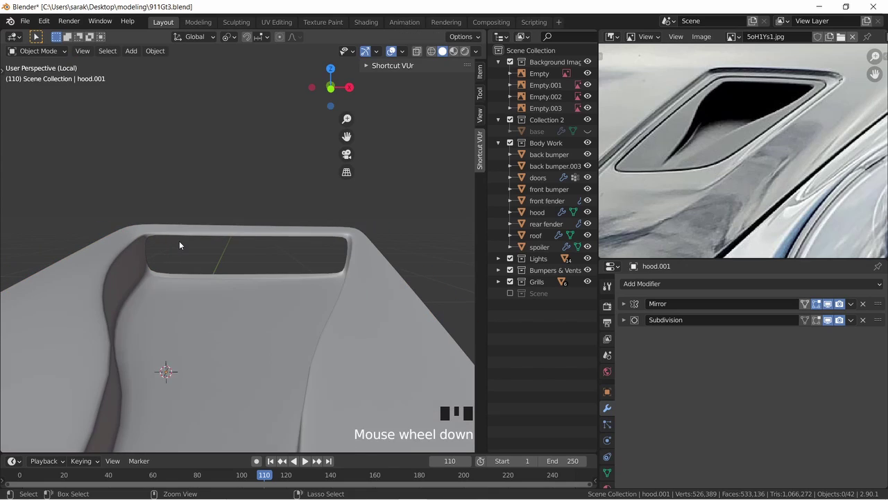
{"action": "key", "text": "ctrl+s"}
Merge the four clustered vertices at the +X corner of the duct's narrow end and check the smoothed result.
{"action": "middle_click_drag", "start_coordinate": [182, 238], "coordinate": [165, 273]}
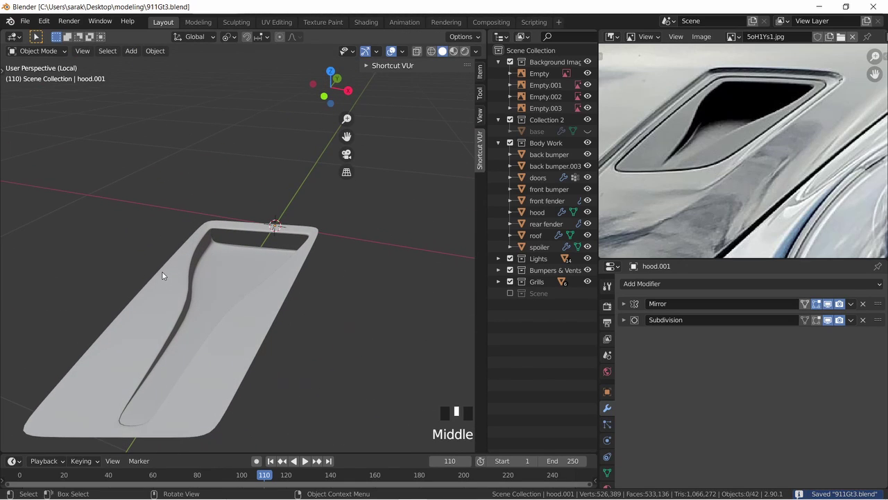
{"action": "middle_click_drag", "start_coordinate": [241, 331], "coordinate": [193, 352]}
{"action": "scroll", "coordinate": [212, 304], "scroll_direction": "up", "scroll_amount": 6}
{"action": "key", "text": "Tab"}
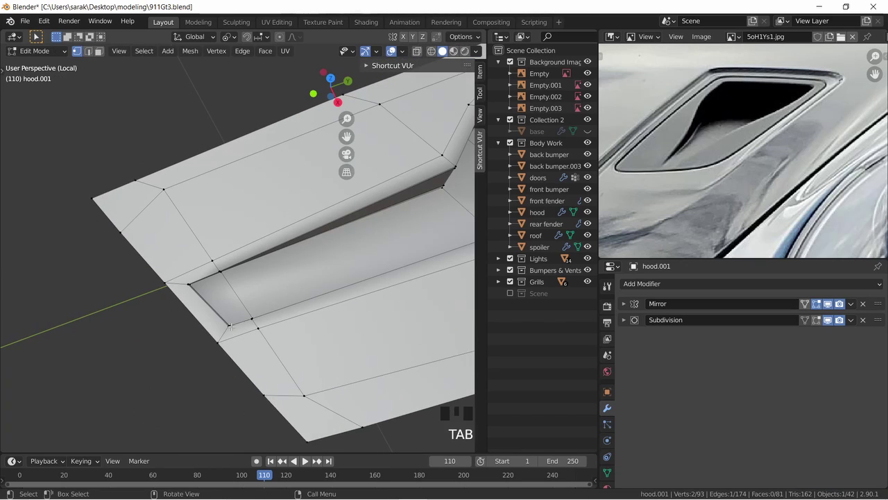
{"action": "middle_click_drag", "start_coordinate": [227, 320], "coordinate": [65, 248]}
{"action": "scroll", "coordinate": [207, 310], "scroll_direction": "up", "scroll_amount": 4}
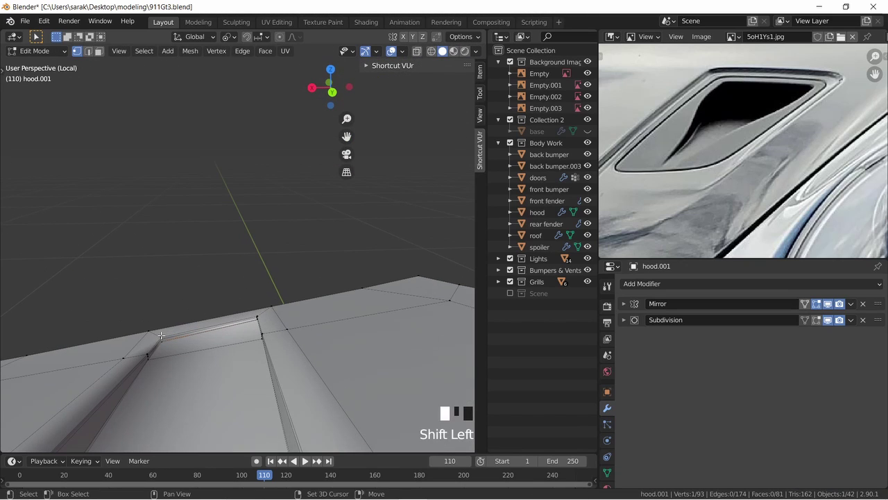
{"action": "key", "text": "z"}
{"action": "key", "text": "a"}
{"action": "key", "text": "a"}
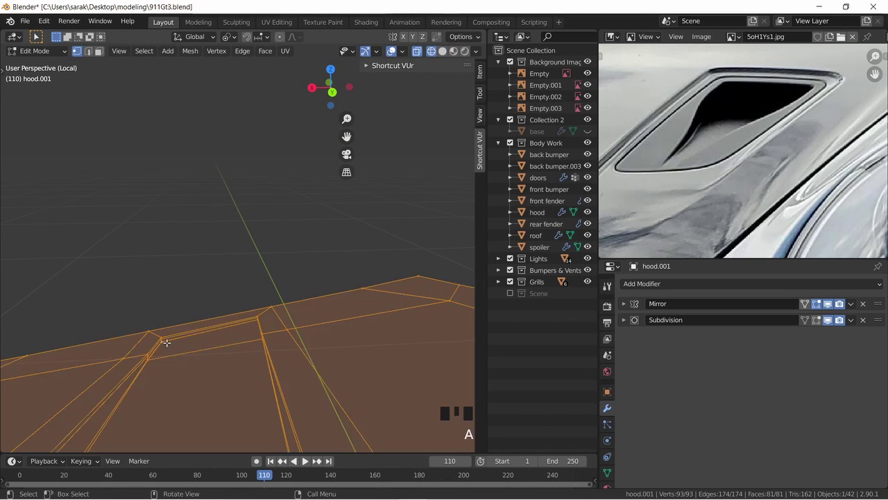
{"action": "key", "text": "c"}
{"action": "left_click_drag", "start_coordinate": [165, 341], "coordinate": [178, 338]}
{"action": "key", "text": "Escape"}
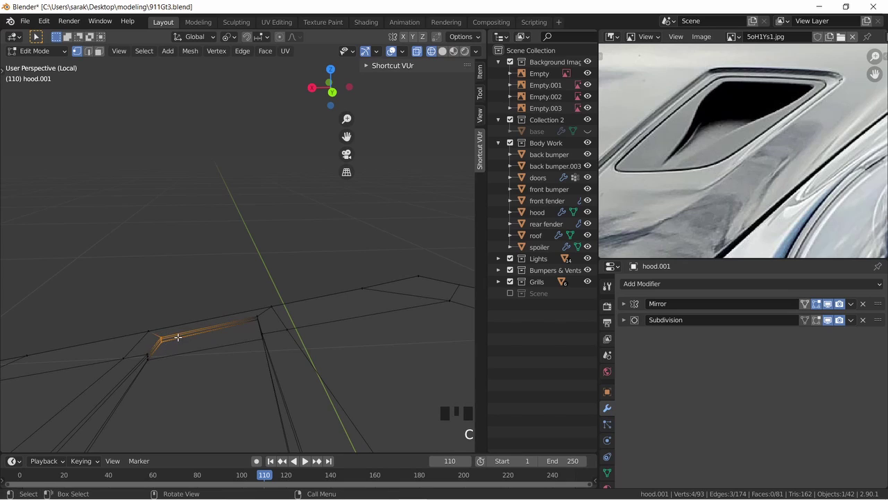
{"action": "key", "text": "m"}
{"action": "left_click", "coordinate": [178, 337]}
{"action": "key", "text": "z"}
{"action": "key", "text": "z"}
{"action": "left_click", "coordinate": [255, 335]}
{"action": "key", "text": "Tab"}
{"action": "middle_click_drag", "start_coordinate": [210, 326], "coordinate": [245, 386]}
Merge the four clustered vertices at the opposite, -X corner of the duct's narrow end and return to Object Mode.
{"action": "key", "text": "Tab"}
{"action": "key", "text": "shift+z"}
{"action": "key", "text": "alt+a"}
{"action": "key", "text": "c"}
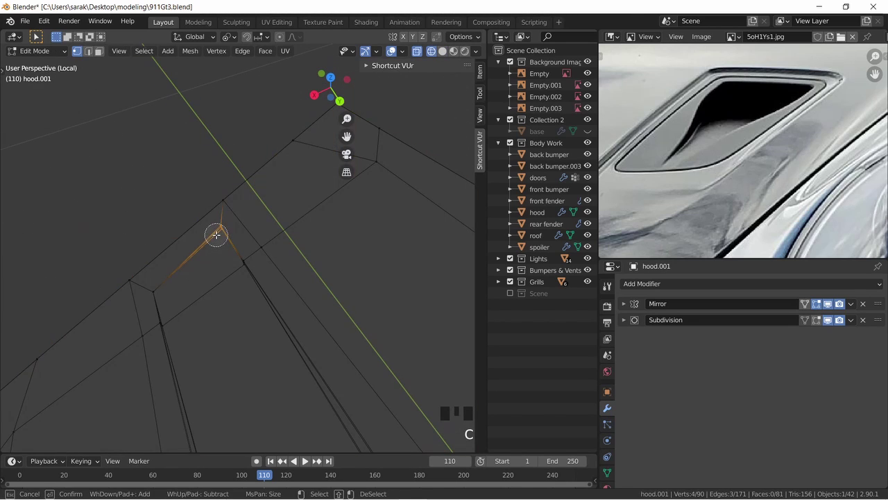
{"action": "key", "text": "Escape"}
{"action": "key", "text": "m"}
{"action": "left_click", "coordinate": [215, 234]}
{"action": "key", "text": "shift+z"}
{"action": "key", "text": "Tab"}
{"action": "scroll", "coordinate": [243, 262], "scroll_direction": "down", "scroll_amount": 3}
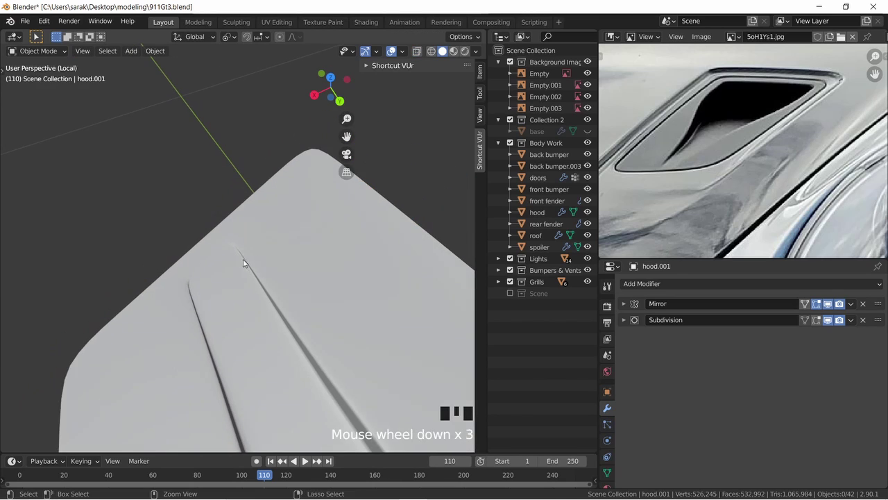
Save the file and leave local view to bring back the full car around the hood vent.
{"action": "key", "text": "ctrl+s"}
{"action": "middle_click_drag", "start_coordinate": [242, 262], "coordinate": [451, 229]}
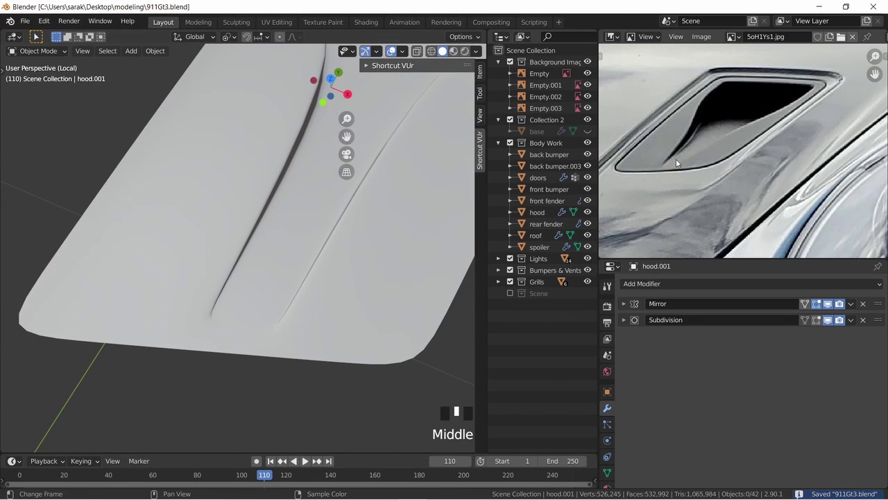
{"action": "scroll", "coordinate": [294, 276], "scroll_direction": "down", "scroll_amount": 3}
{"action": "middle_click_drag", "start_coordinate": [293, 276], "coordinate": [230, 249]}
{"action": "key", "text": "slash"}
{"action": "scroll", "coordinate": [304, 214], "scroll_direction": "down", "scroll_amount": 3}
{"action": "scroll", "coordinate": [305, 184], "scroll_direction": "up", "scroll_amount": 6}
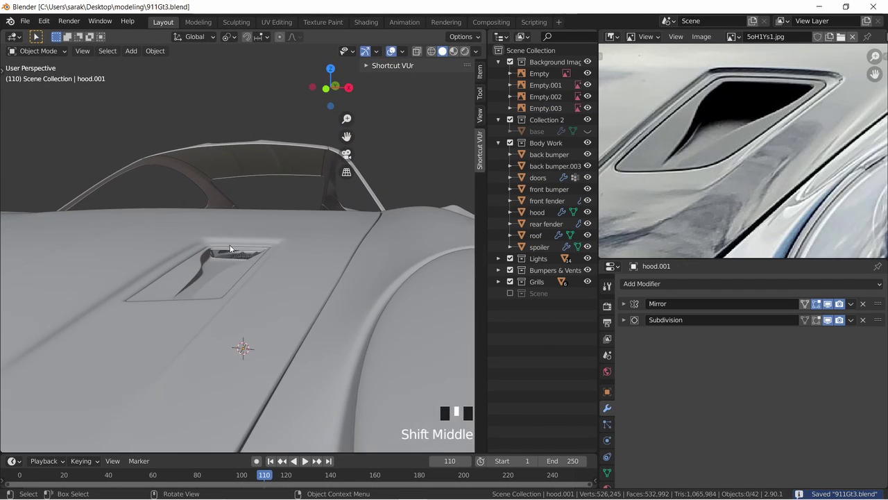
Inspect the duct's open back and smoothed walls up close within the hood and save the file.
{"action": "scroll", "coordinate": [230, 248], "scroll_direction": "up", "scroll_amount": 6}
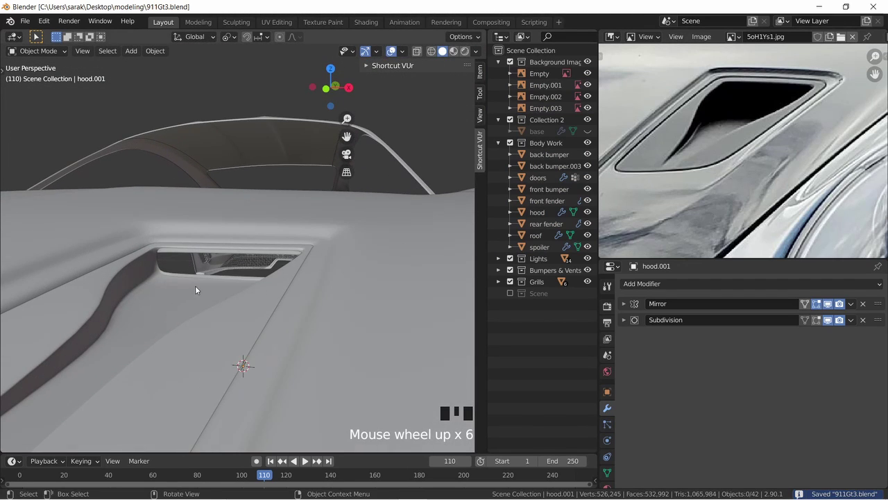
{"action": "middle_click_drag", "start_coordinate": [195, 289], "coordinate": [307, 261], "text": "shift"}
{"action": "scroll", "coordinate": [239, 247], "scroll_direction": "up", "scroll_amount": 6}
{"action": "scroll", "coordinate": [222, 224], "scroll_direction": "down", "scroll_amount": 3}
{"action": "key", "text": "Tab"}
{"action": "key", "text": "Tab"}
{"action": "key", "text": "Tab"}
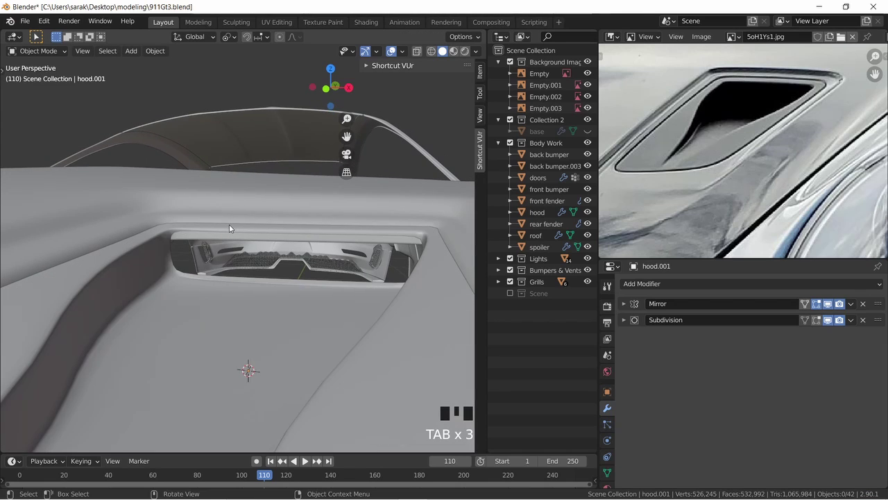
{"action": "scroll", "coordinate": [291, 226], "scroll_direction": "down", "scroll_amount": 3}
{"action": "key", "text": "ctrl+s"}
Select the hood.001 vent insert on the car and rename it "hood vent" in the Bumpers & Vents collection.
{"action": "middle_click_drag", "start_coordinate": [290, 229], "coordinate": [312, 292]}
{"action": "scroll", "coordinate": [270, 247], "scroll_direction": "down", "scroll_amount": 4}
{"action": "left_click", "coordinate": [246, 253]}
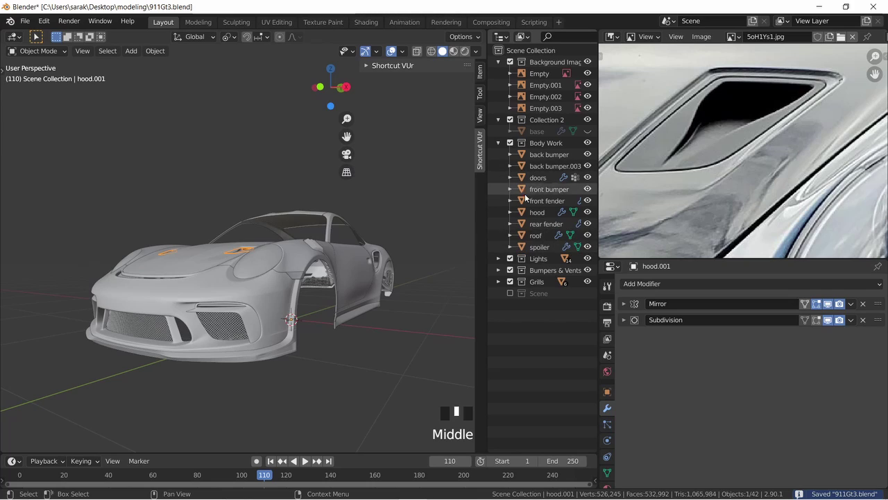
{"action": "left_click", "coordinate": [499, 270]}
{"action": "scroll", "coordinate": [527, 326], "scroll_direction": "down", "scroll_amount": 2}
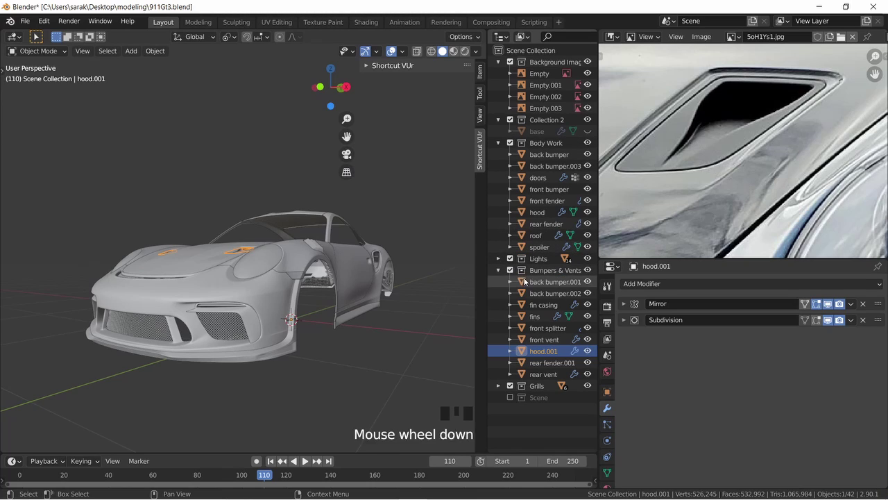
{"action": "double_click", "coordinate": [543, 350]}
{"action": "left_click", "coordinate": [557, 350]}
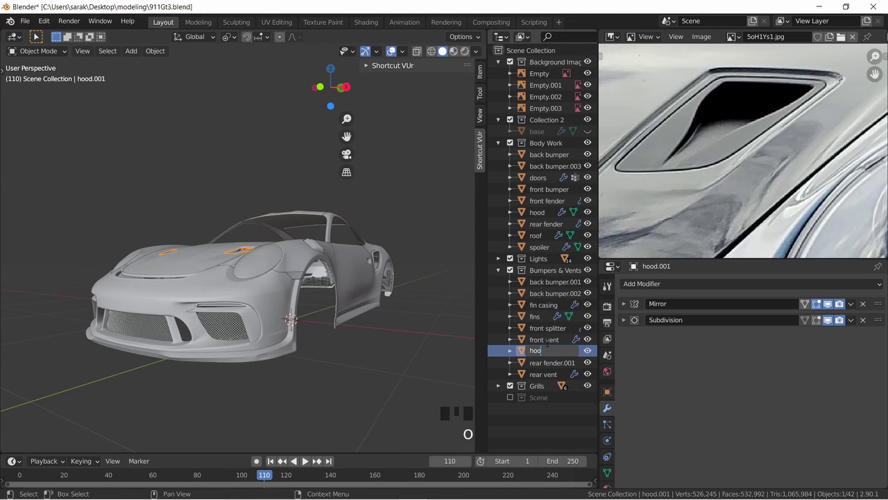
{"action": "type", "text": "vent"}
{"action": "key", "text": "Return"}
Select the front fog piece on the bumper, review the whole car body, and save the file.
{"action": "scroll", "coordinate": [173, 326], "scroll_direction": "up", "scroll_amount": 3}
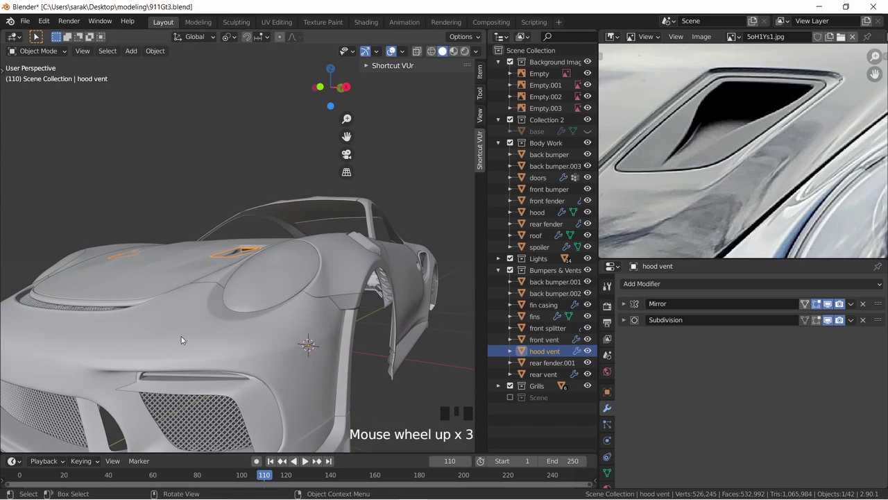
{"action": "middle_click_drag", "start_coordinate": [181, 336], "coordinate": [208, 332]}
{"action": "left_click", "coordinate": [209, 332]}
{"action": "left_click", "coordinate": [209, 331]}
{"action": "scroll", "coordinate": [351, 254], "scroll_direction": "down", "scroll_amount": 4}
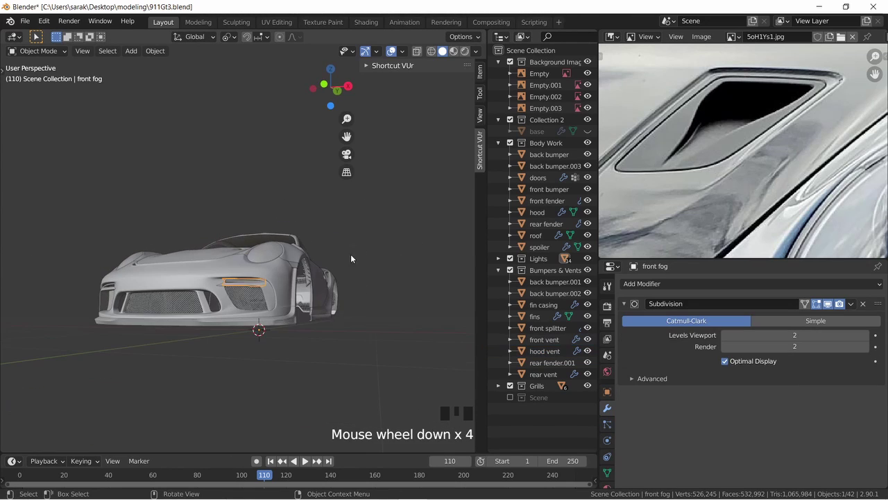
{"action": "middle_click_drag", "start_coordinate": [350, 254], "coordinate": [381, 288]}
{"action": "key", "text": "ctrl+s"}
{"action": "scroll", "coordinate": [347, 270], "scroll_direction": "down", "scroll_amount": 2}
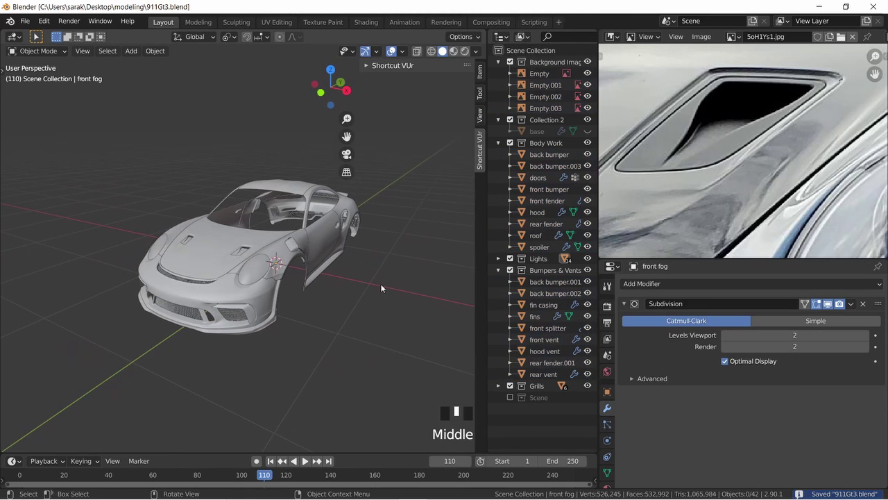